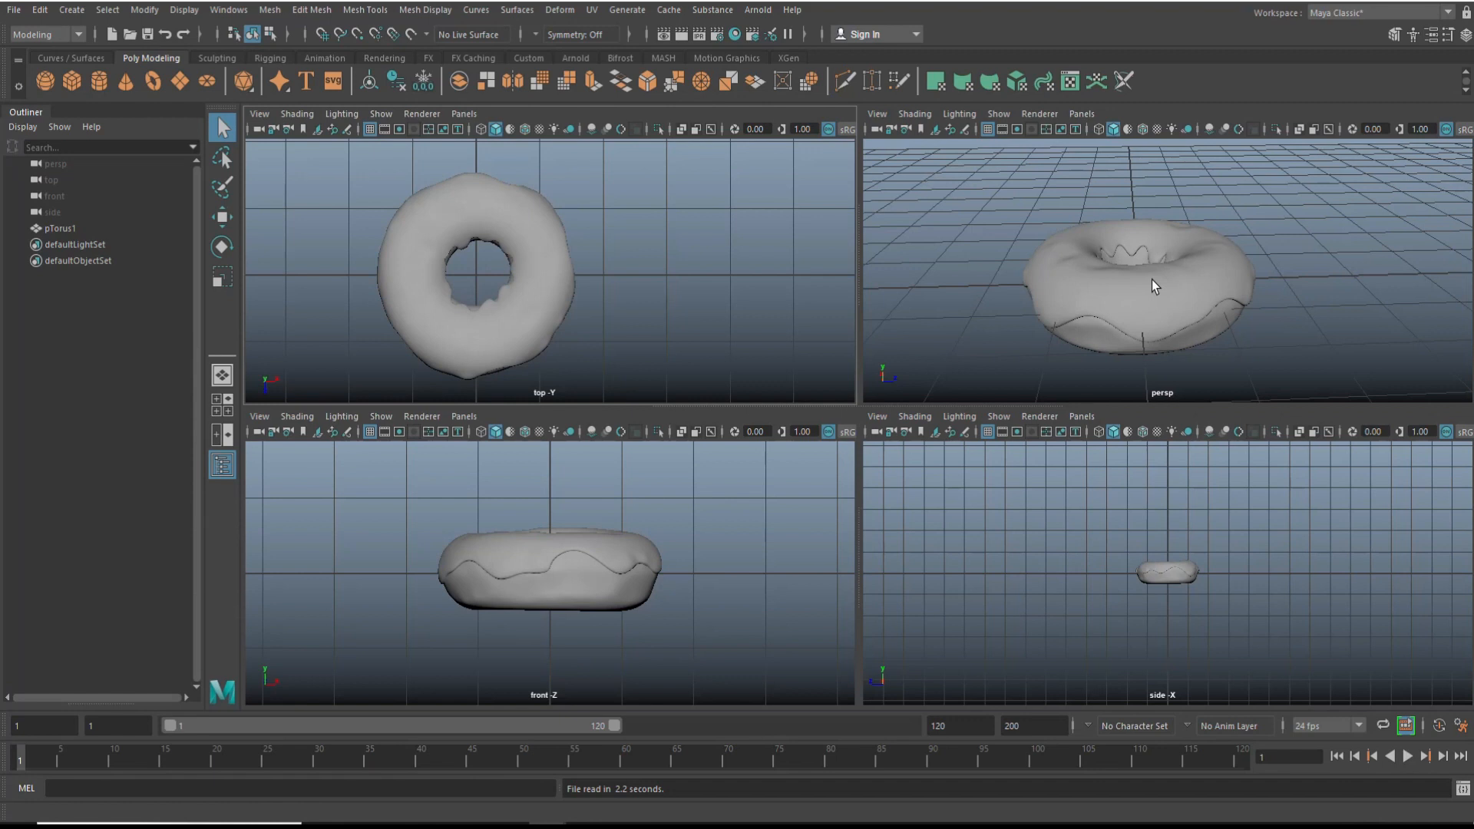
Enlarge the perspective view to full size and examine the donut model's overall shape at an angle and from several distances
{"action": "key", "text": "space"}
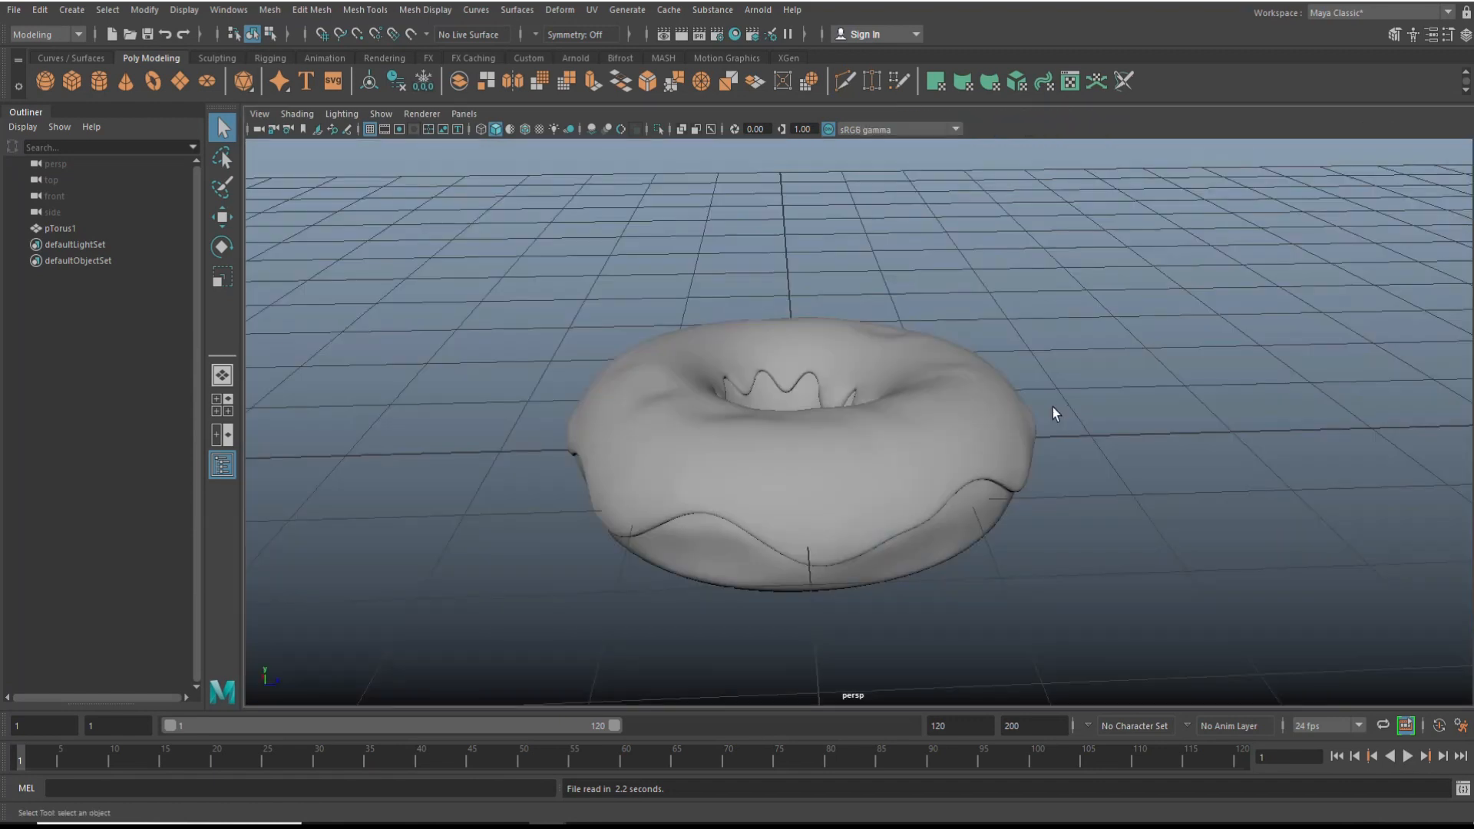
{"action": "scroll", "coordinate": [1021, 439], "scroll_direction": "up", "scroll_amount": 5}
{"action": "left_click_drag", "start_coordinate": [960, 482], "coordinate": [1056, 505], "text": "alt"}
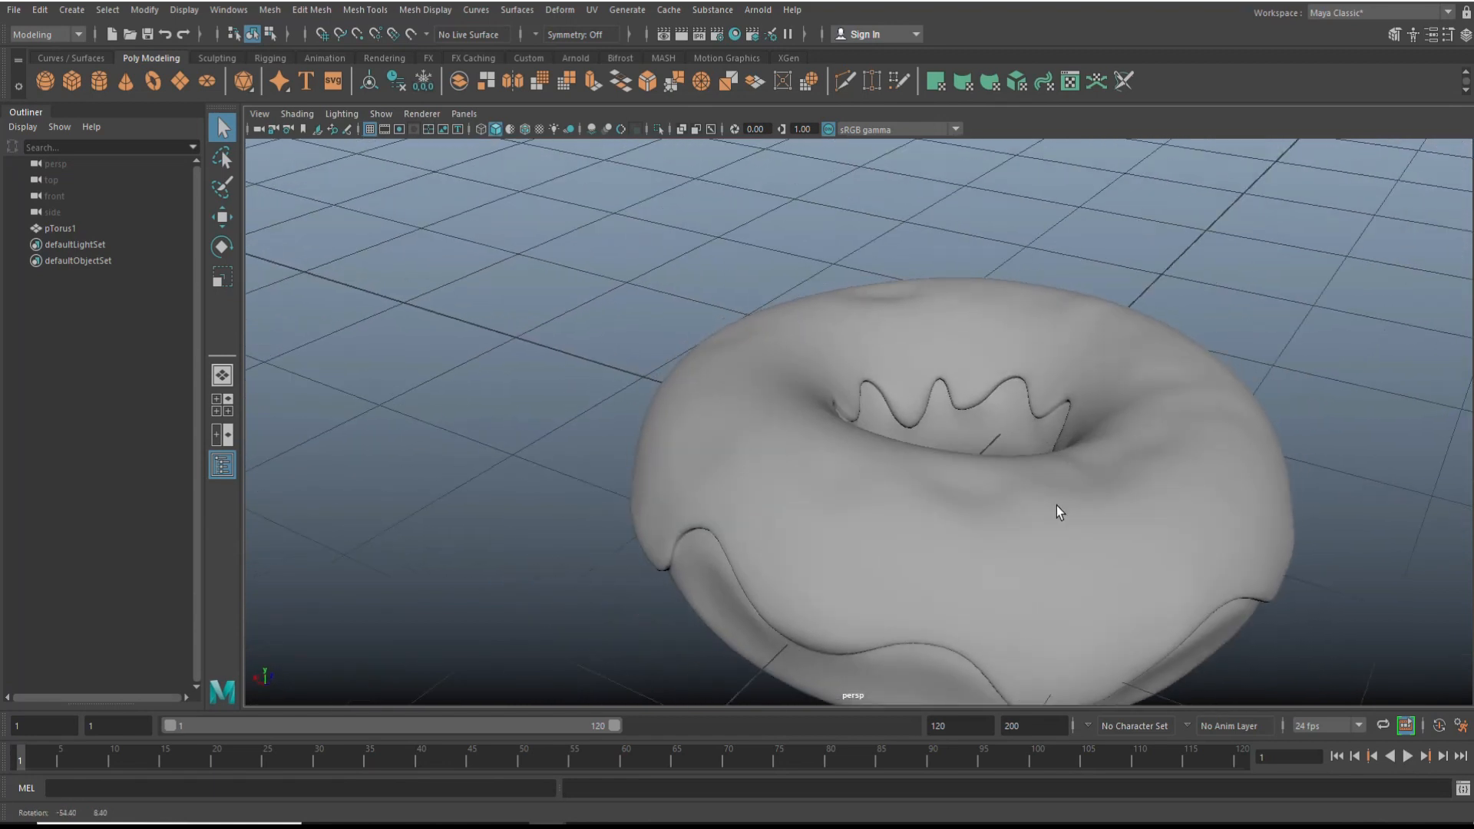
{"action": "middle_click_drag", "start_coordinate": [1043, 531], "coordinate": [867, 460], "text": "alt"}
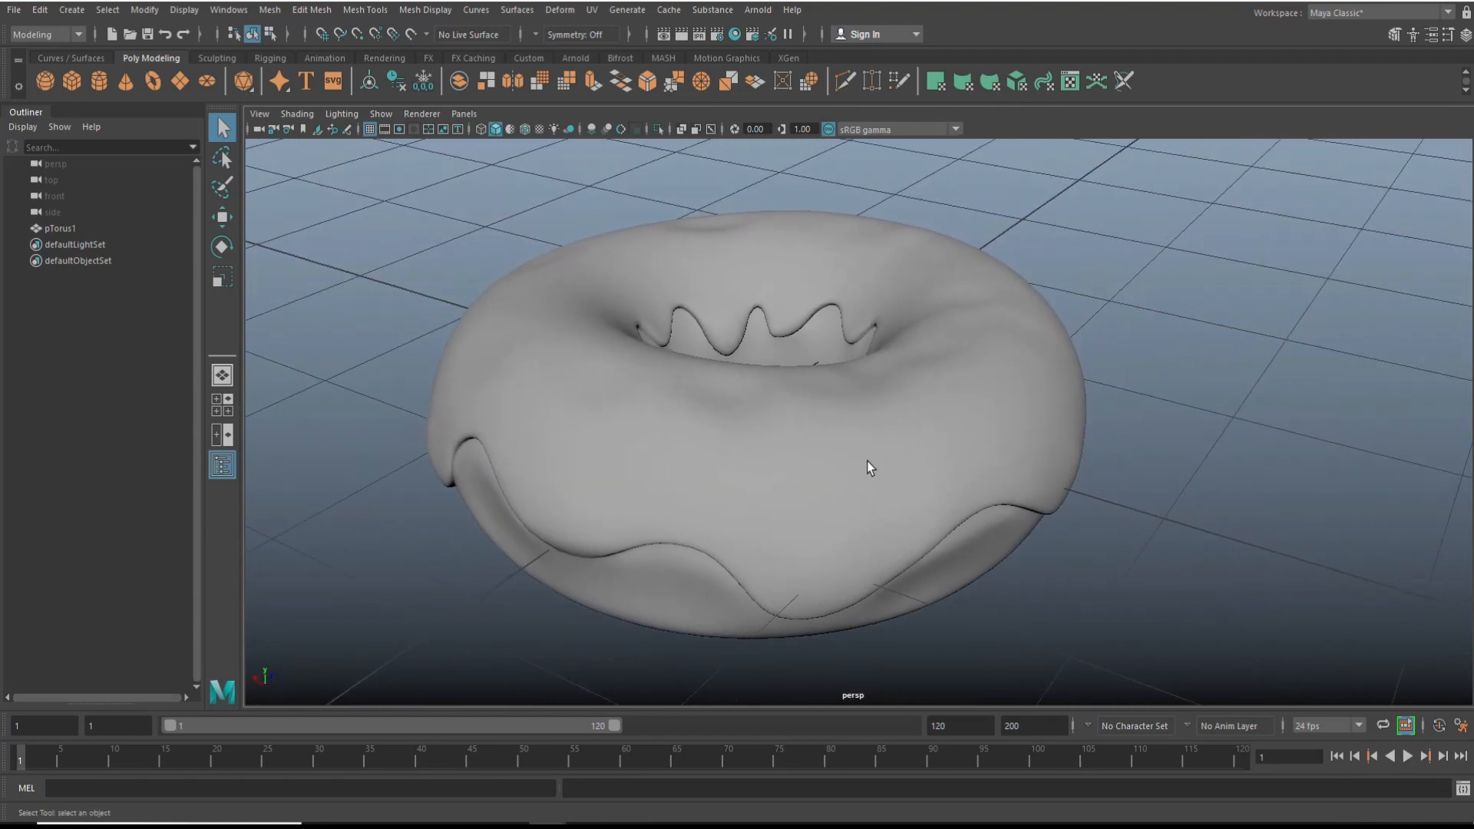
{"action": "scroll", "coordinate": [869, 461], "scroll_direction": "down", "scroll_amount": 3}
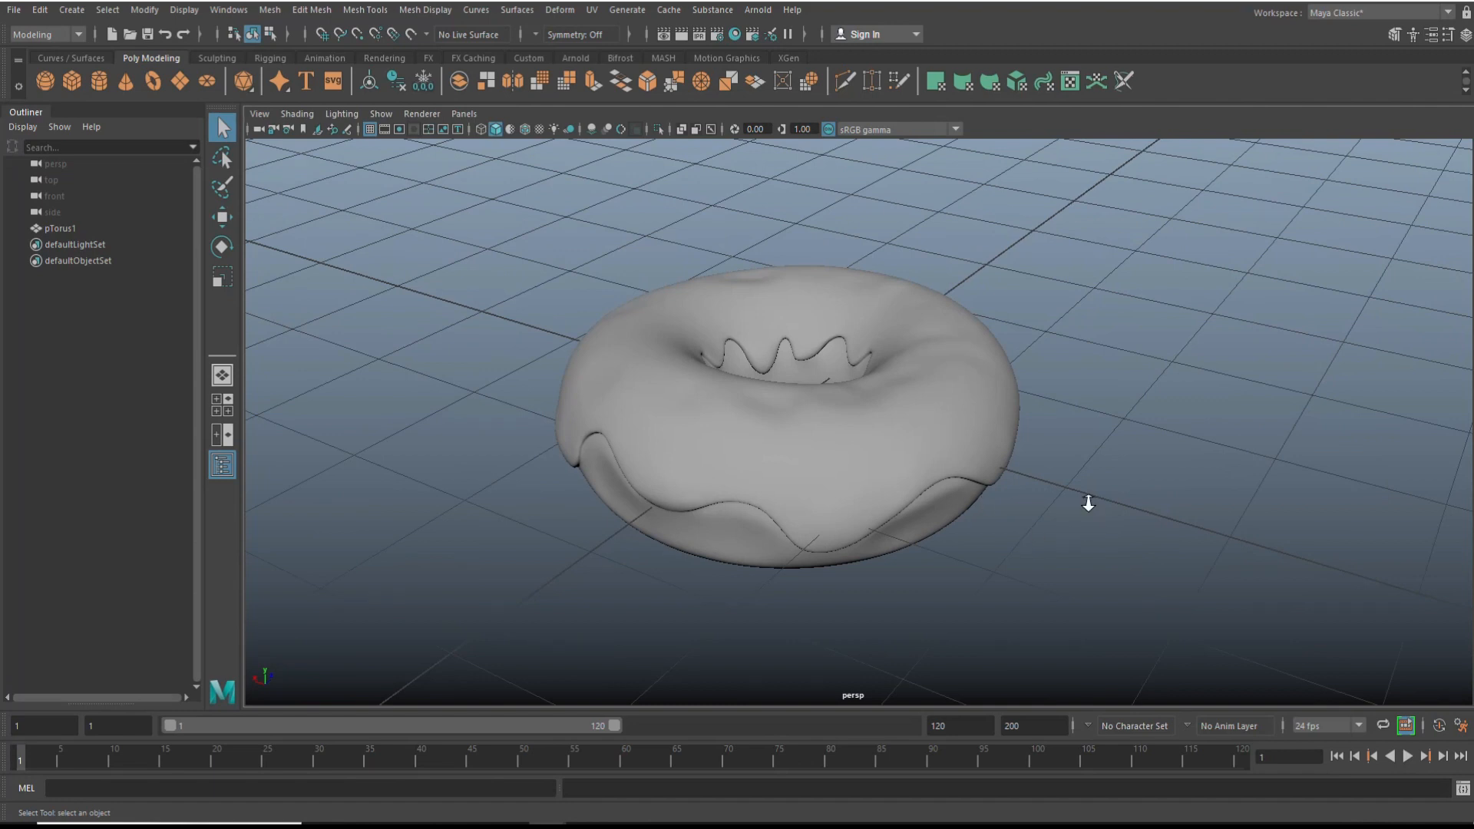
{"action": "scroll", "coordinate": [1088, 501], "scroll_direction": "down", "scroll_amount": 4}
{"action": "scroll", "coordinate": [1088, 500], "scroll_direction": "up", "scroll_amount": 3}
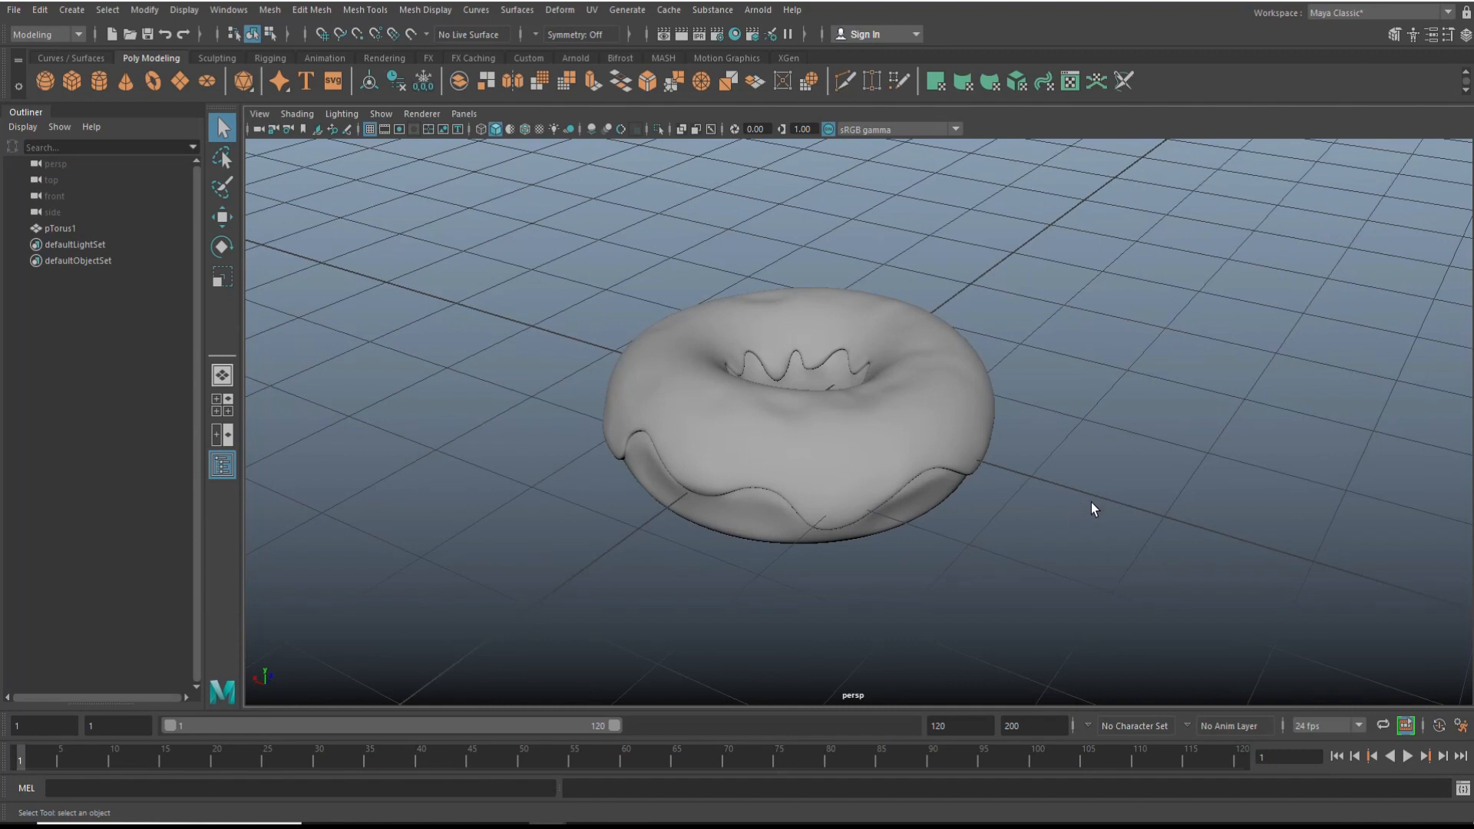
{"action": "scroll", "coordinate": [1080, 503], "scroll_direction": "up", "scroll_amount": 2}
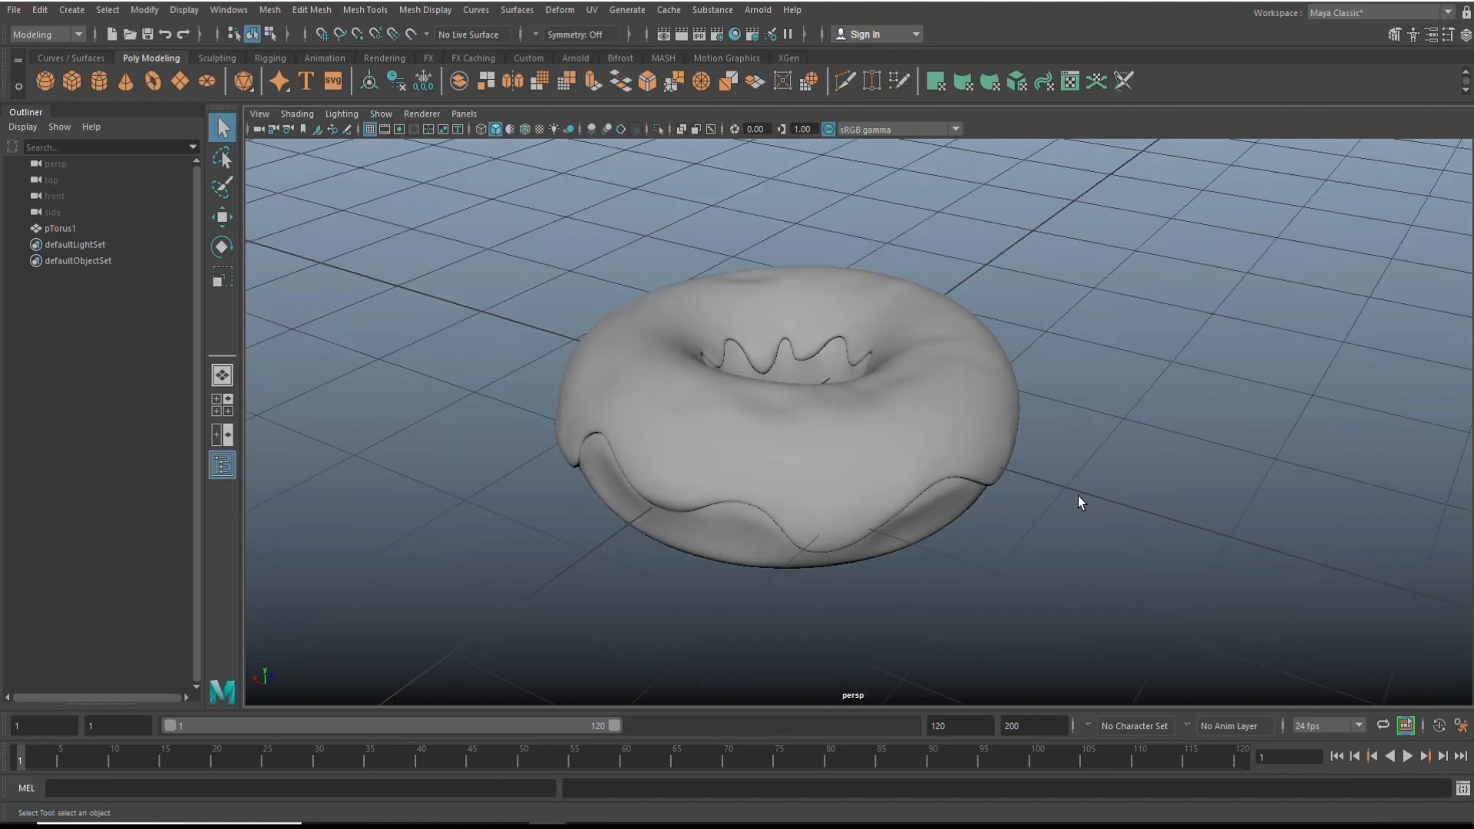
{"action": "scroll", "coordinate": [1078, 500], "scroll_direction": "down", "scroll_amount": 2}
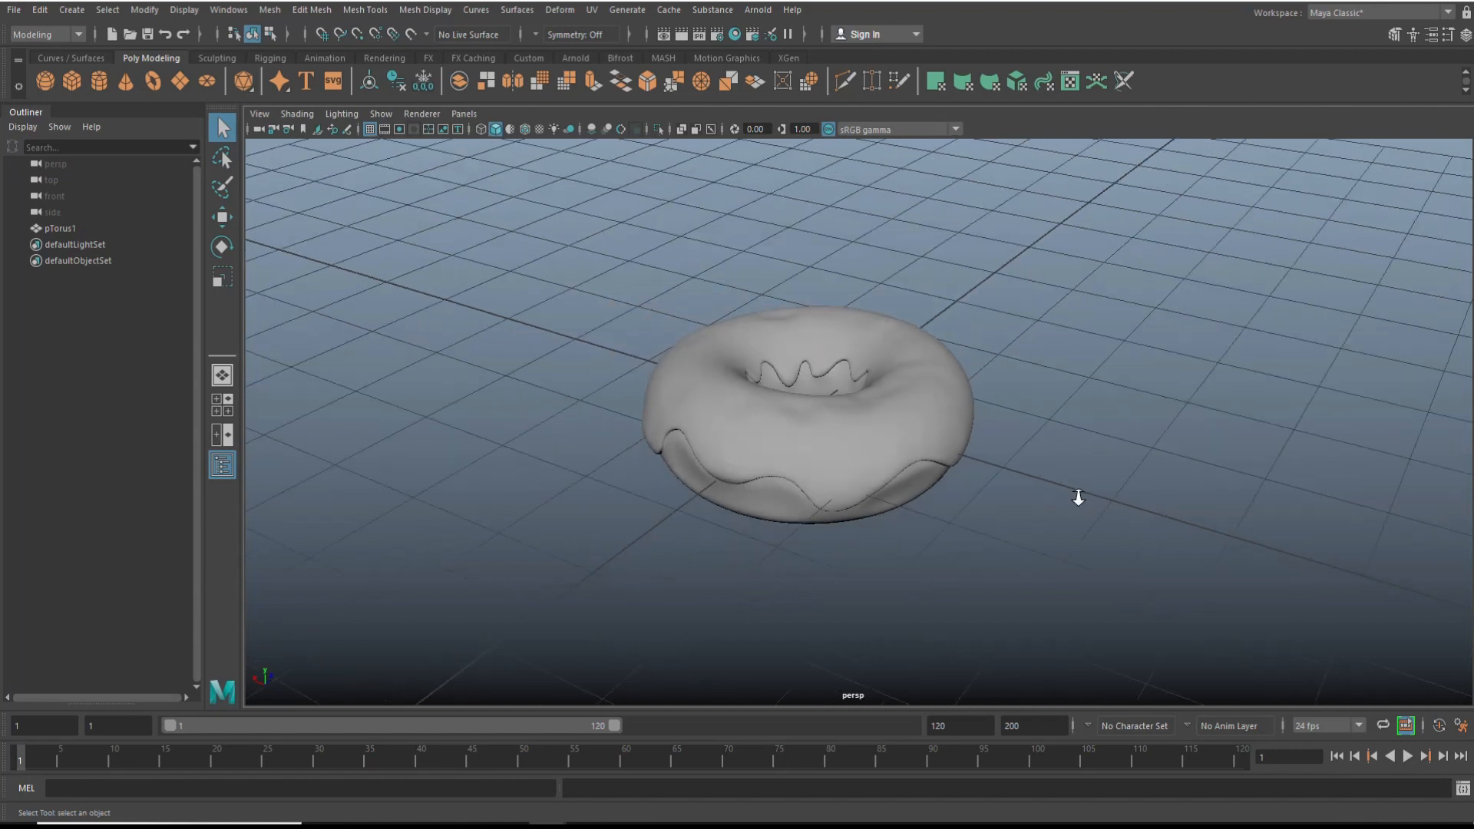
Rename the torus object as Donut and deselect it
{"action": "left_click", "coordinate": [859, 458]}
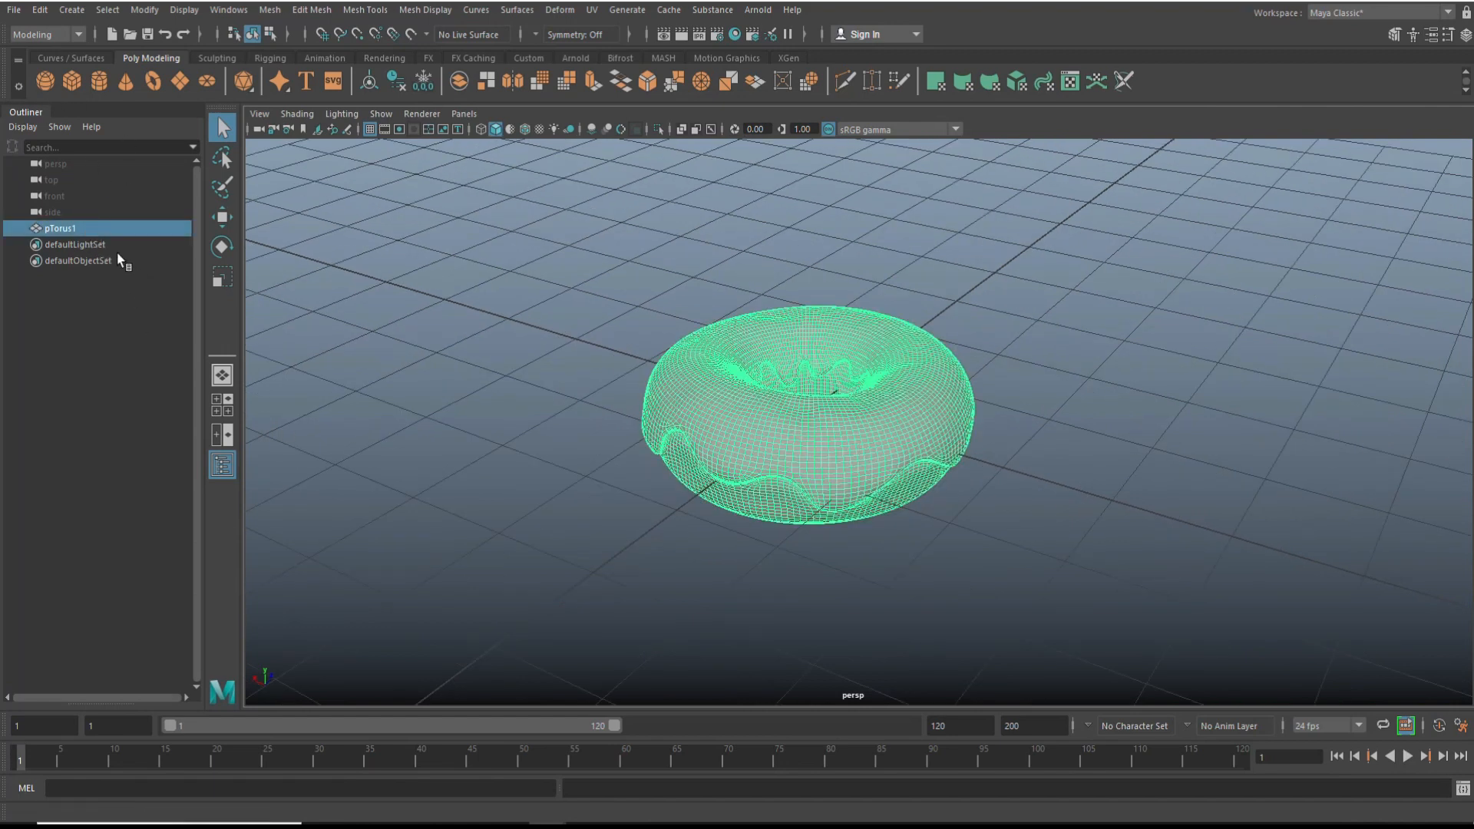
{"action": "double_click", "coordinate": [92, 229]}
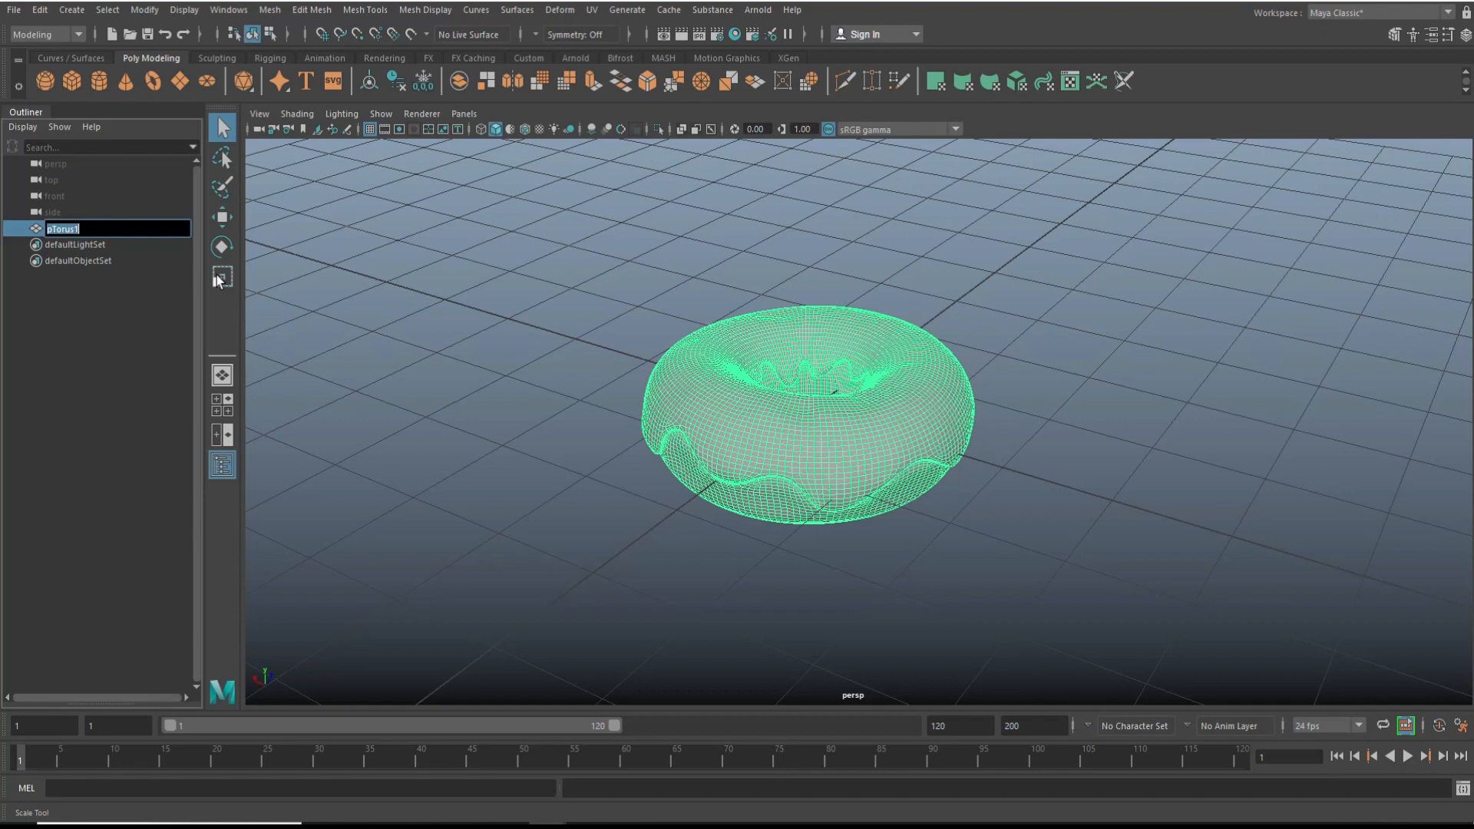
{"action": "type", "text": "Donut"}
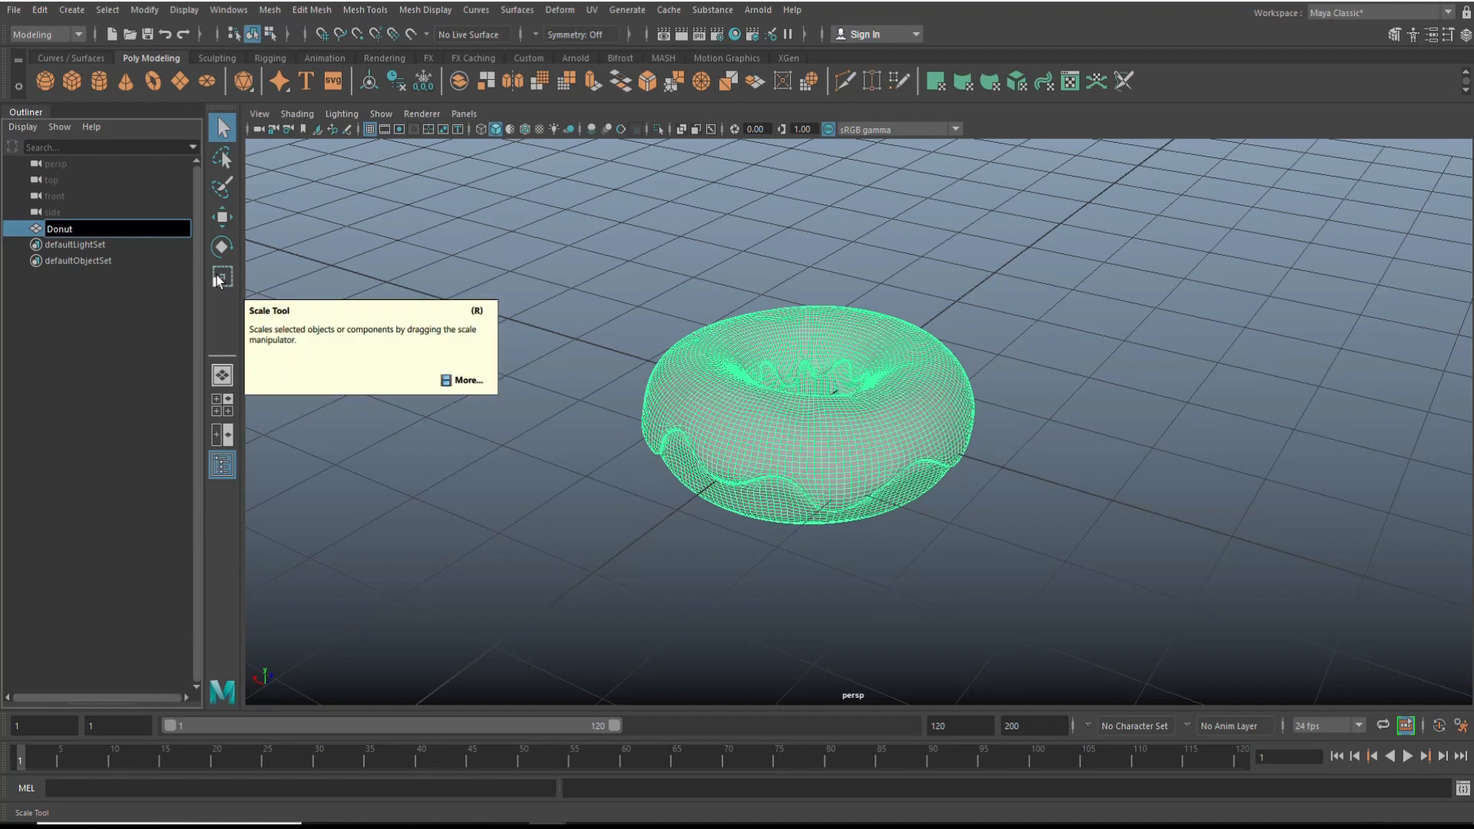
{"action": "key", "text": "Return"}
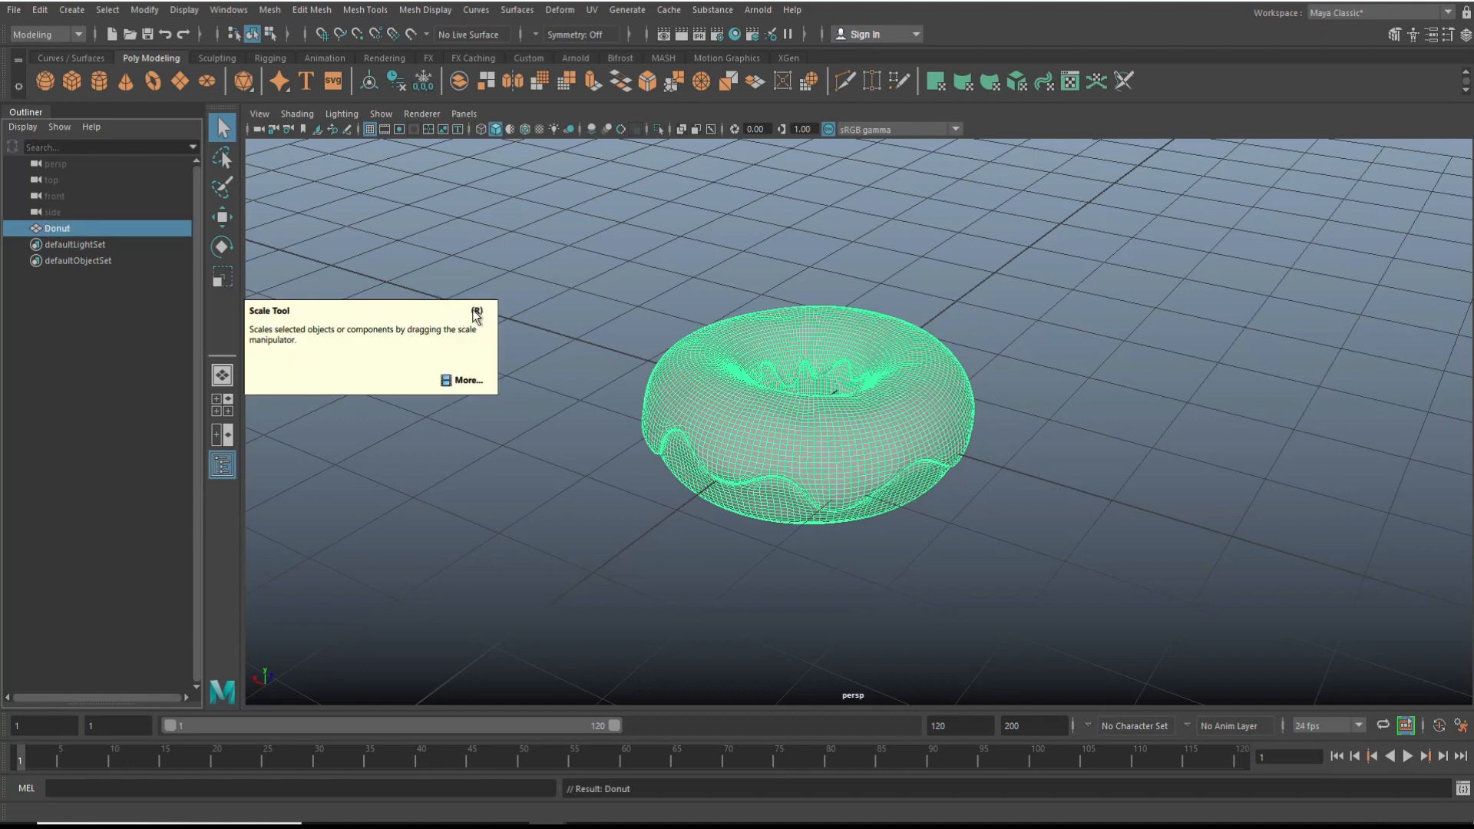
{"action": "left_click", "coordinate": [499, 477]}
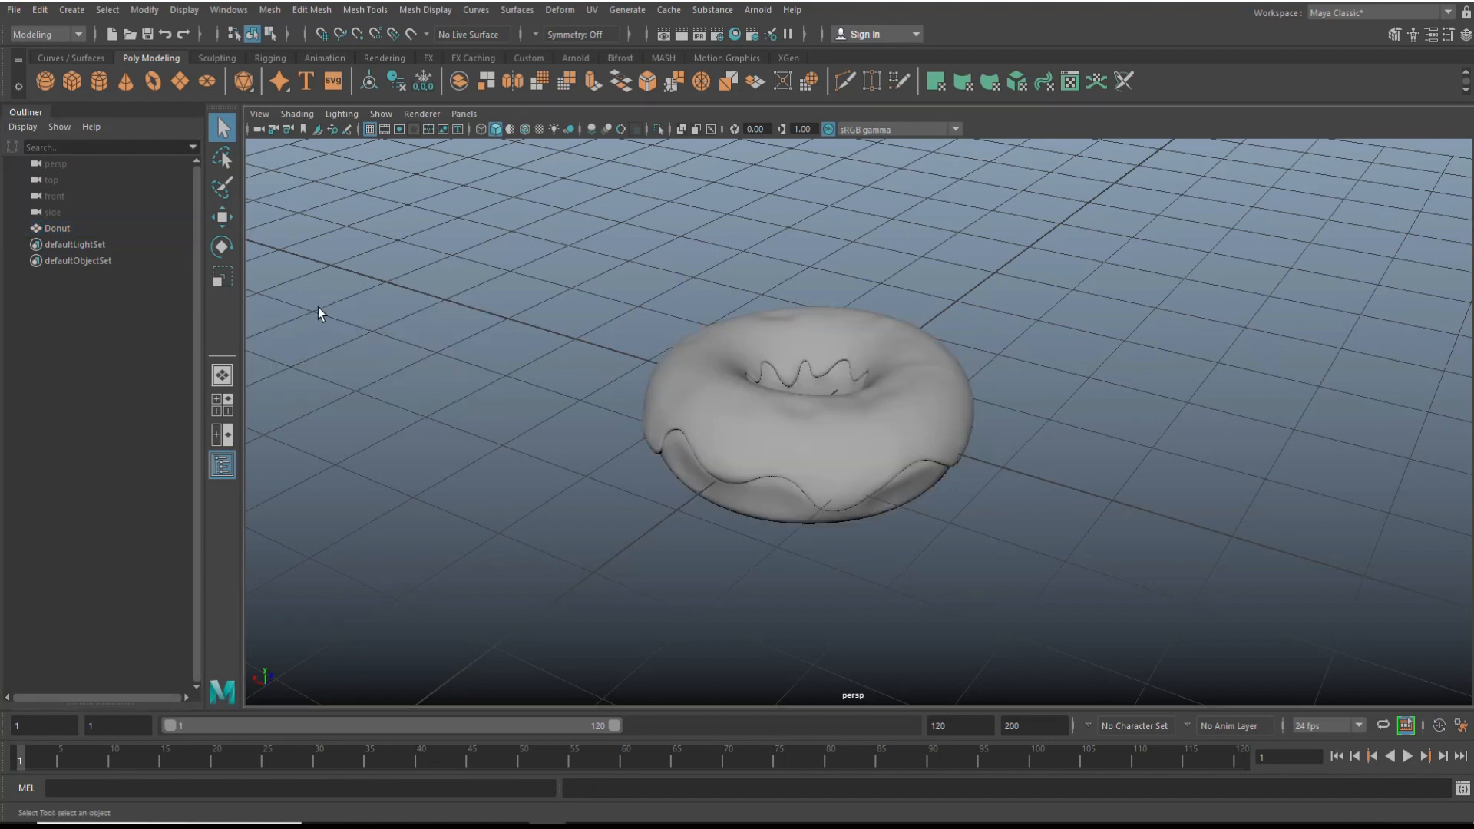
Examine the Donut's mesh edges up close along the wavy icing seam, on the outer side, the underside and inside the hole
{"action": "left_click", "coordinate": [72, 229]}
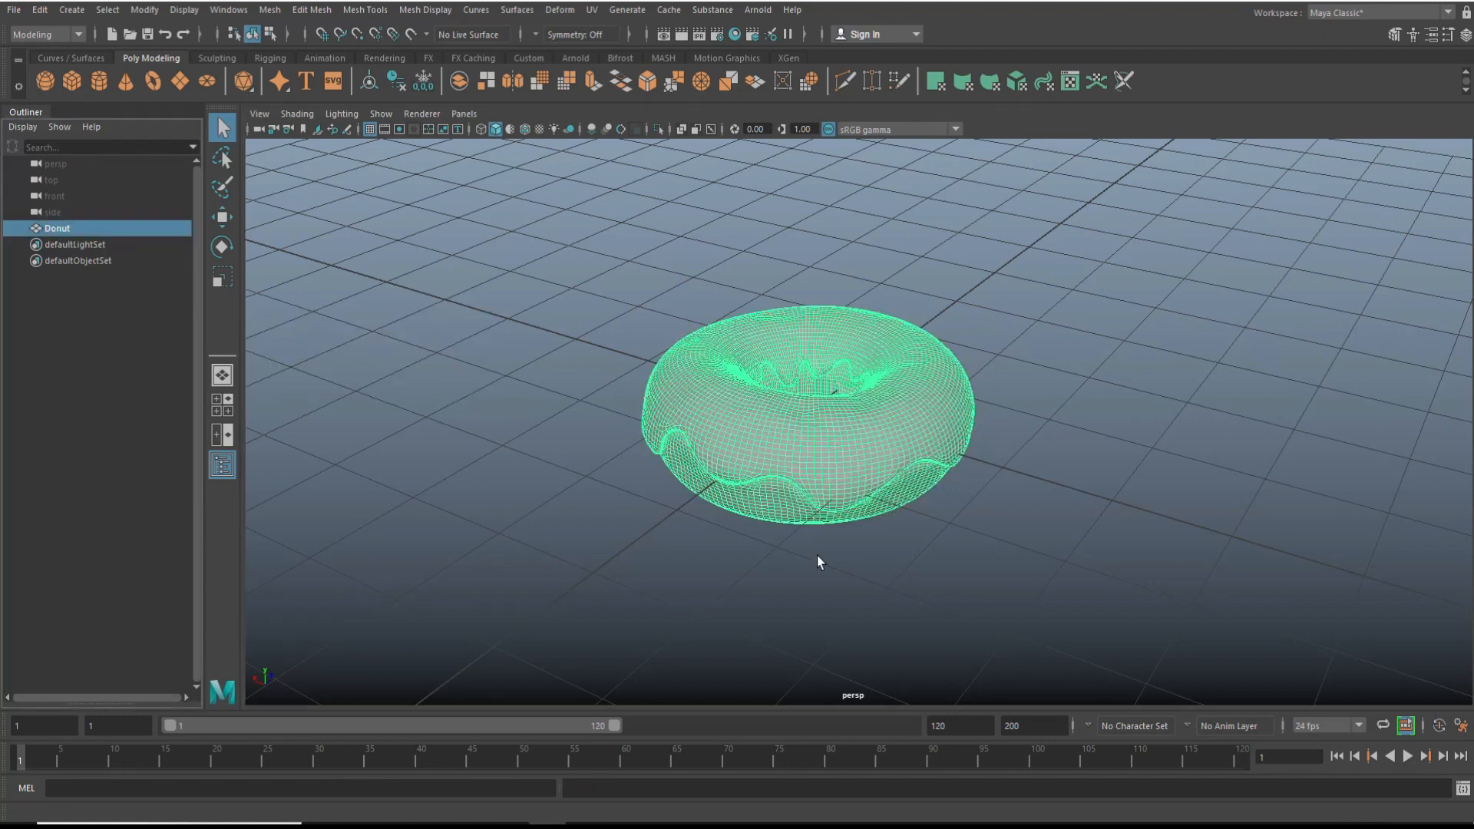
{"action": "scroll", "coordinate": [817, 555], "scroll_direction": "up", "scroll_amount": 5}
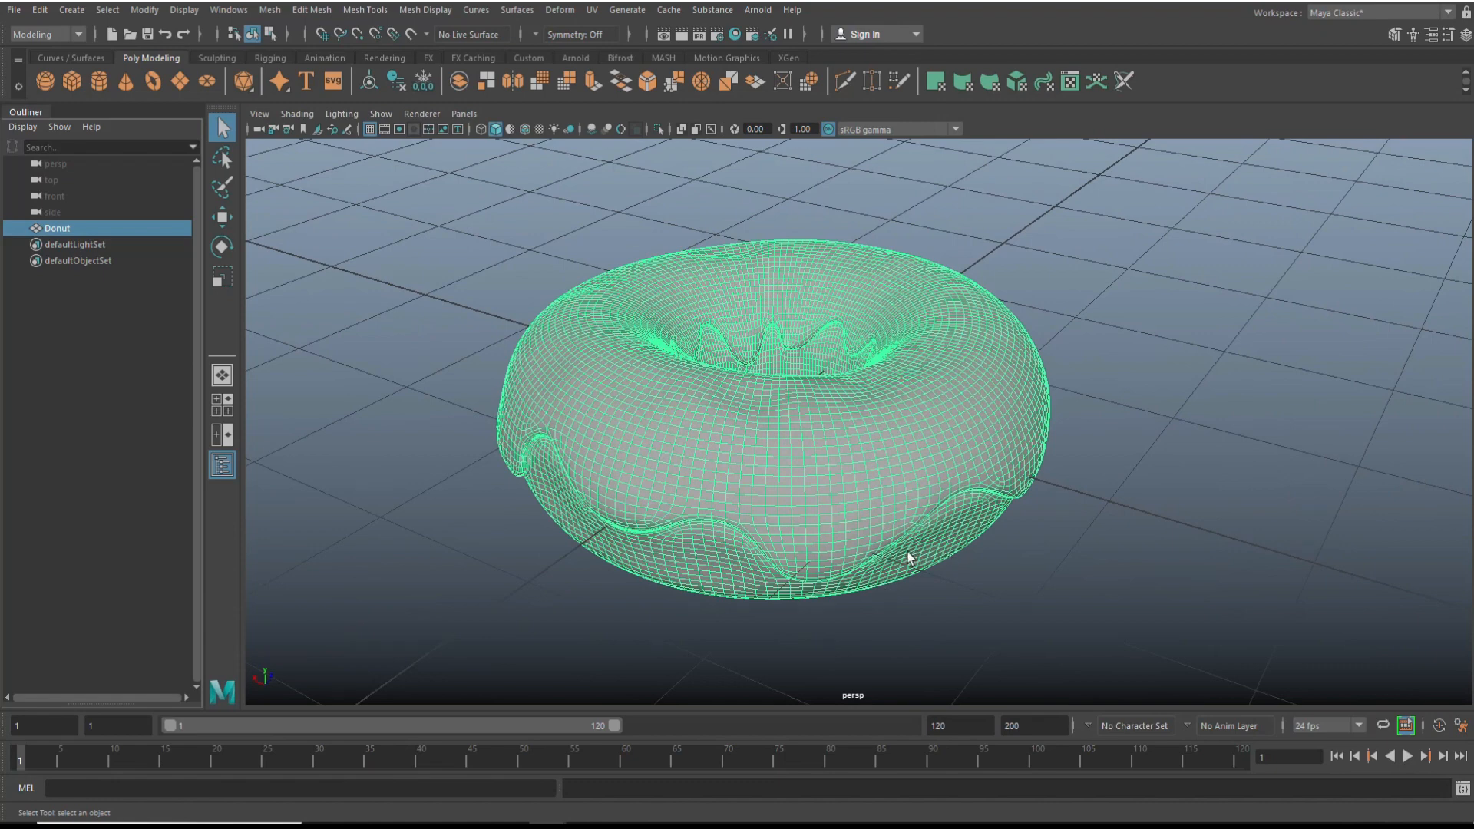
{"action": "left_click_drag", "start_coordinate": [891, 562], "coordinate": [803, 588], "text": "alt"}
{"action": "scroll", "coordinate": [729, 419], "scroll_direction": "up", "scroll_amount": 8}
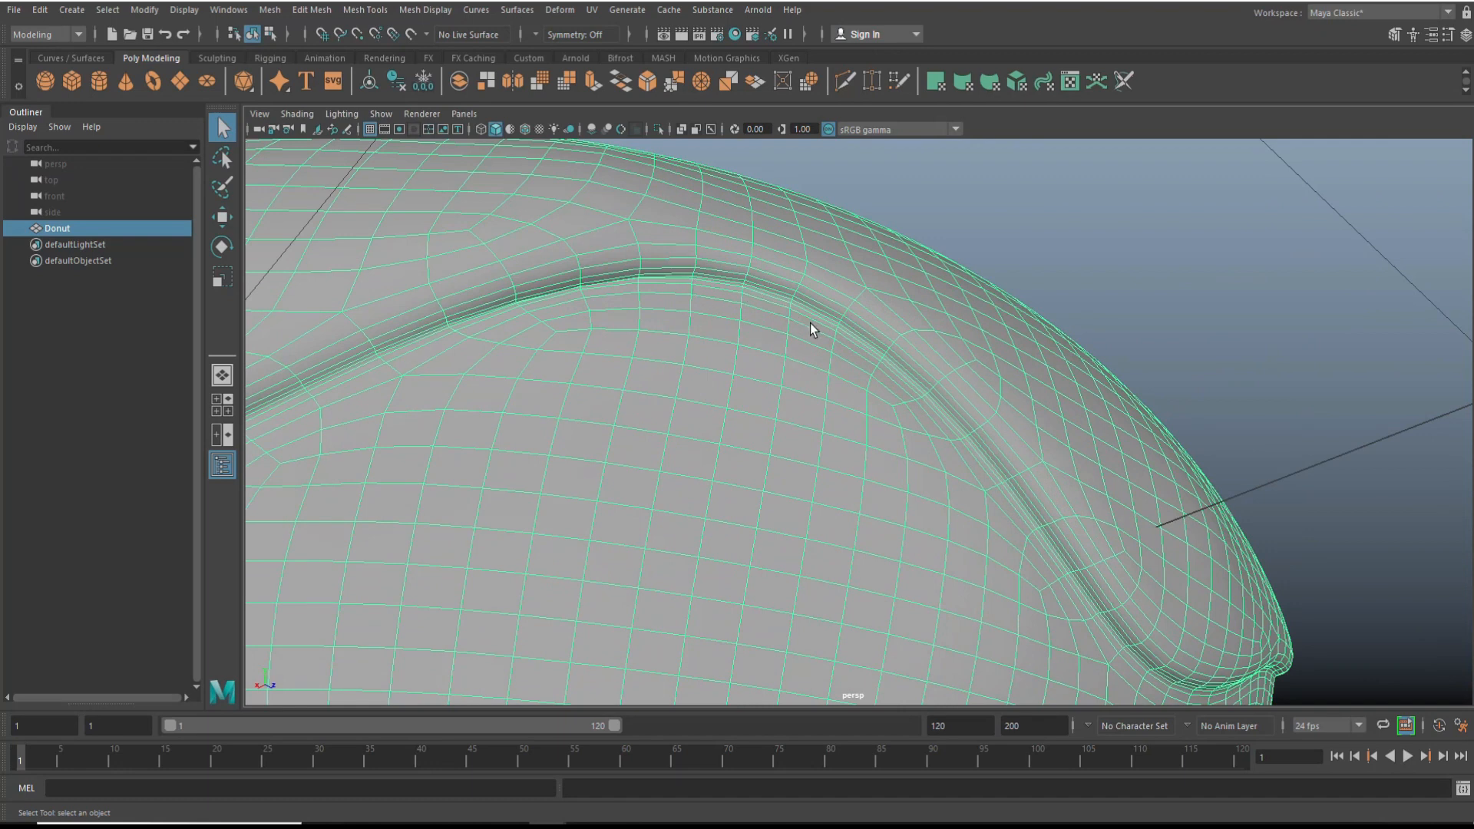
{"action": "right_click_drag", "start_coordinate": [726, 291], "coordinate": [693, 284]}
{"action": "scroll", "coordinate": [766, 332], "scroll_direction": "up", "scroll_amount": 5}
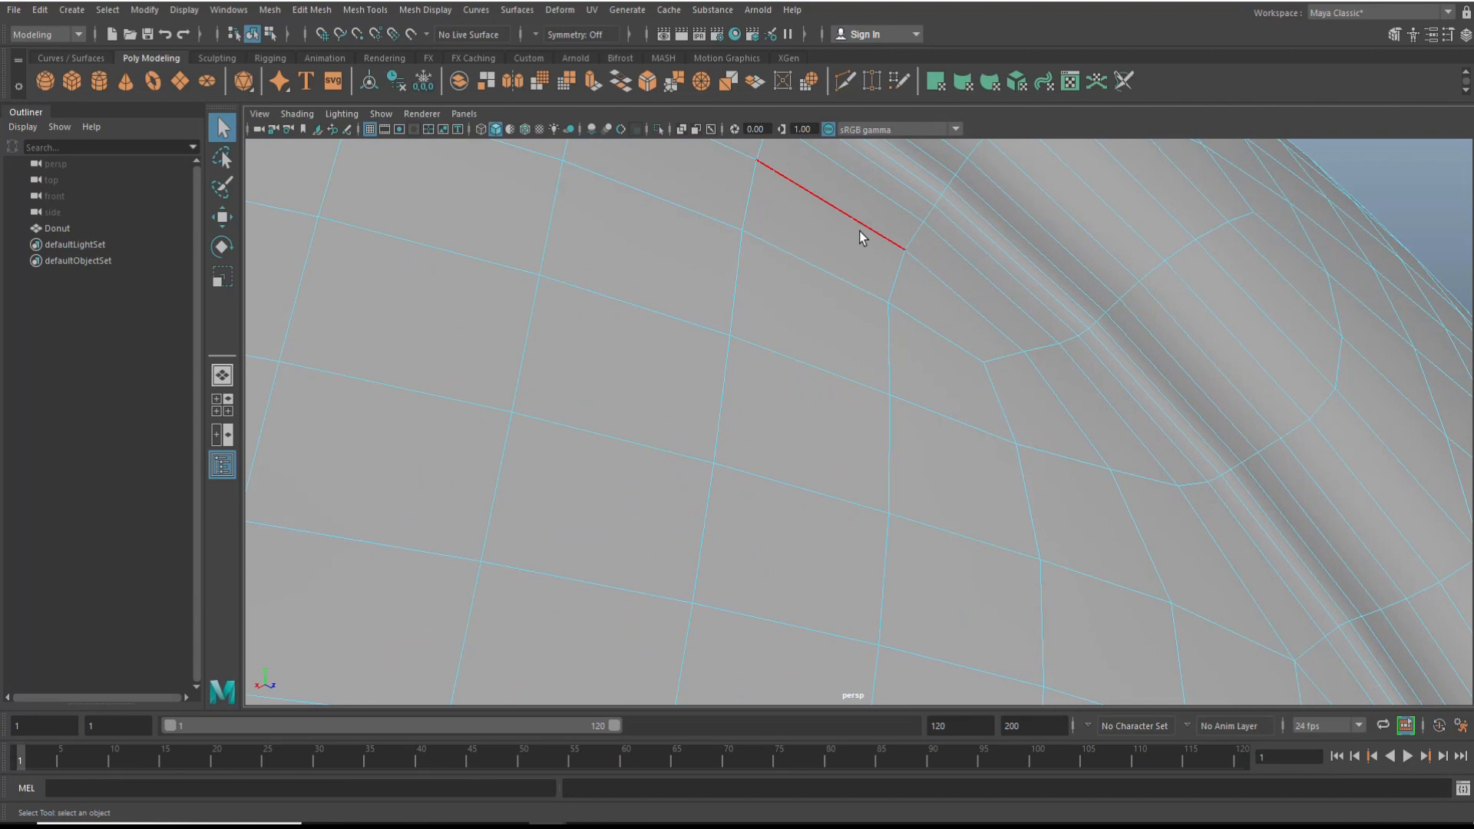
{"action": "scroll", "coordinate": [859, 231], "scroll_direction": "down", "scroll_amount": 3}
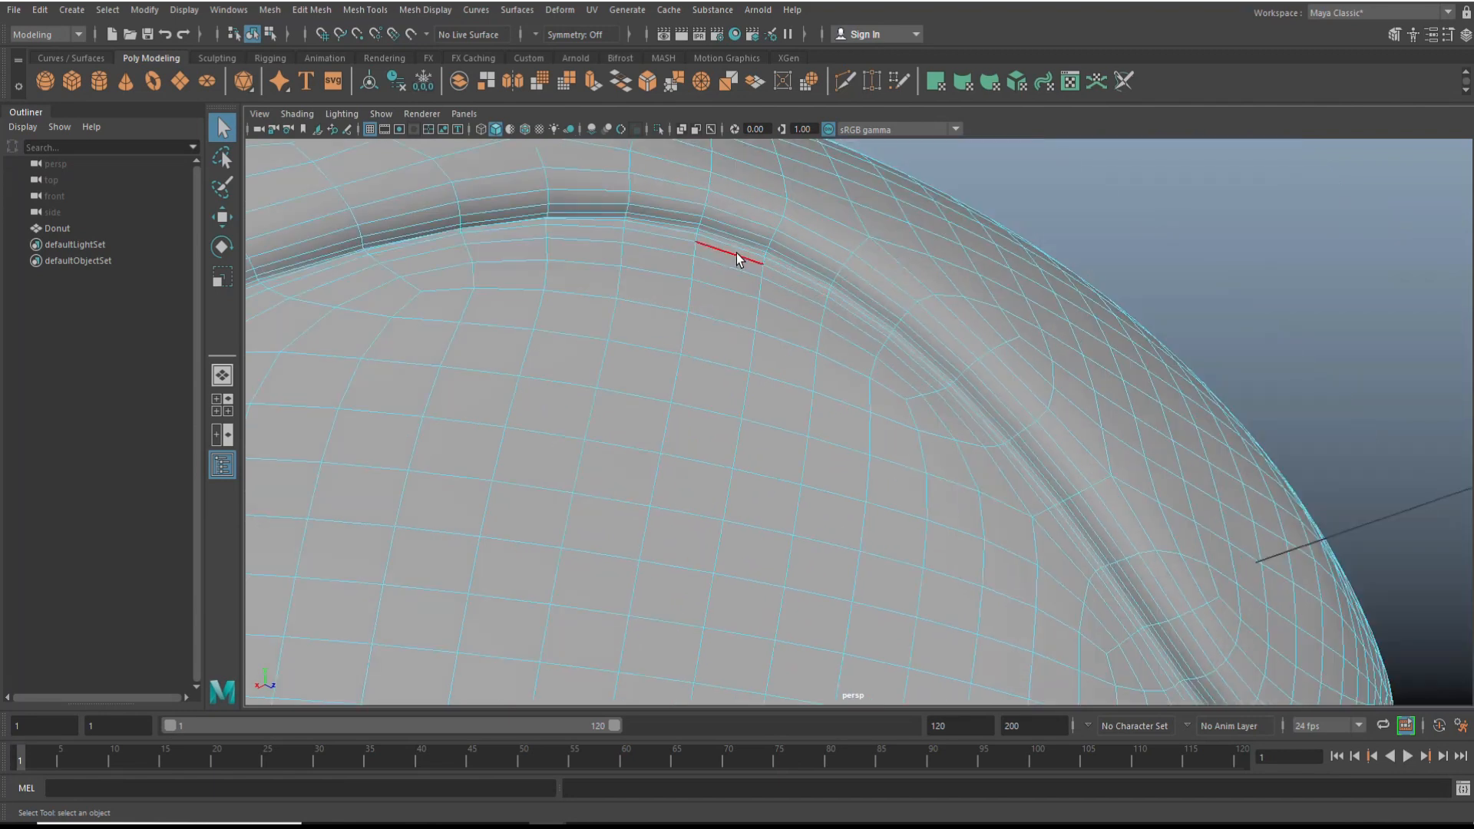
{"action": "scroll", "coordinate": [740, 243], "scroll_direction": "down", "scroll_amount": 8}
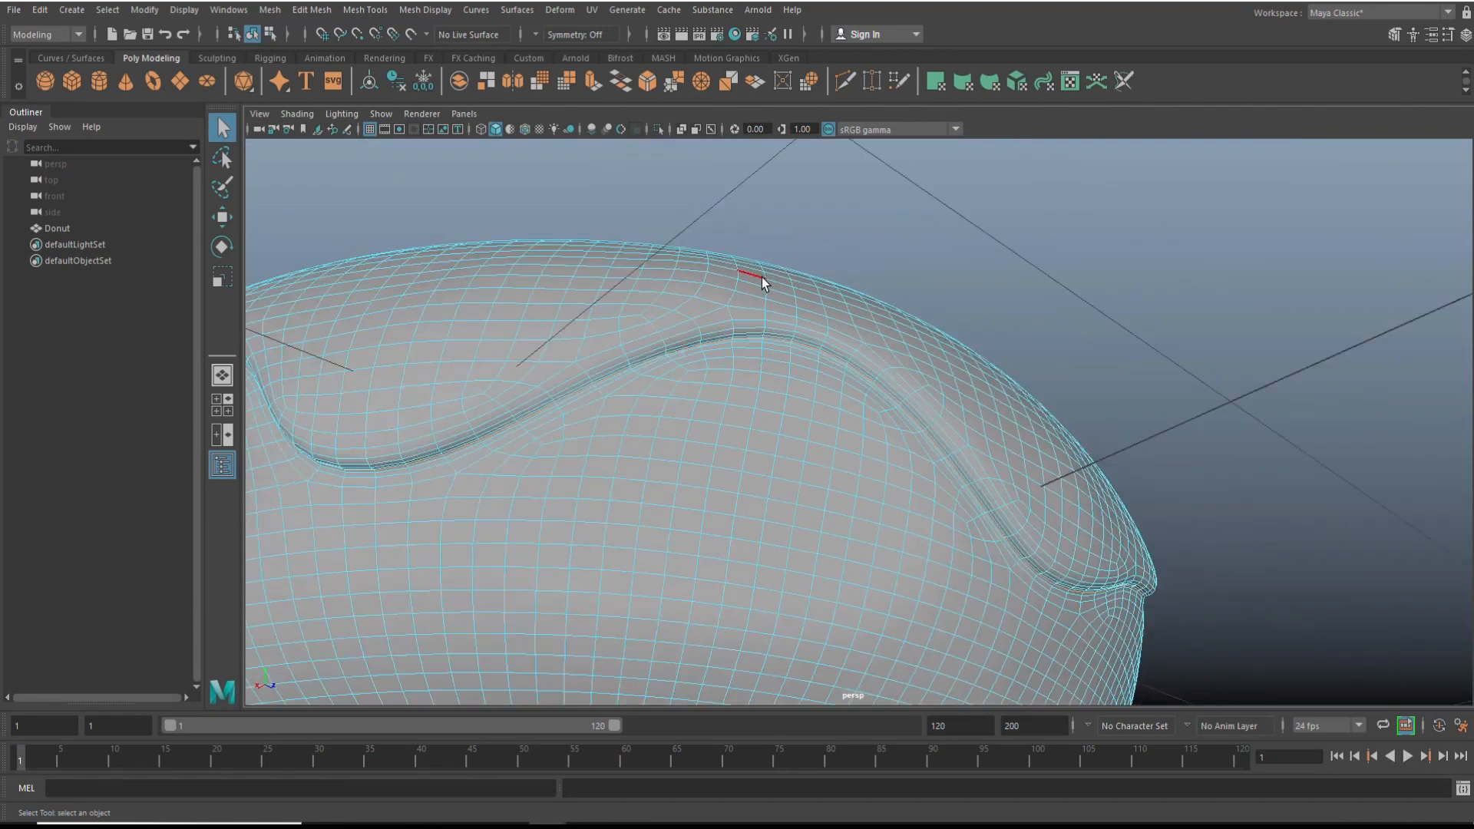
{"action": "left_click_drag", "start_coordinate": [804, 450], "coordinate": [823, 338], "text": "alt"}
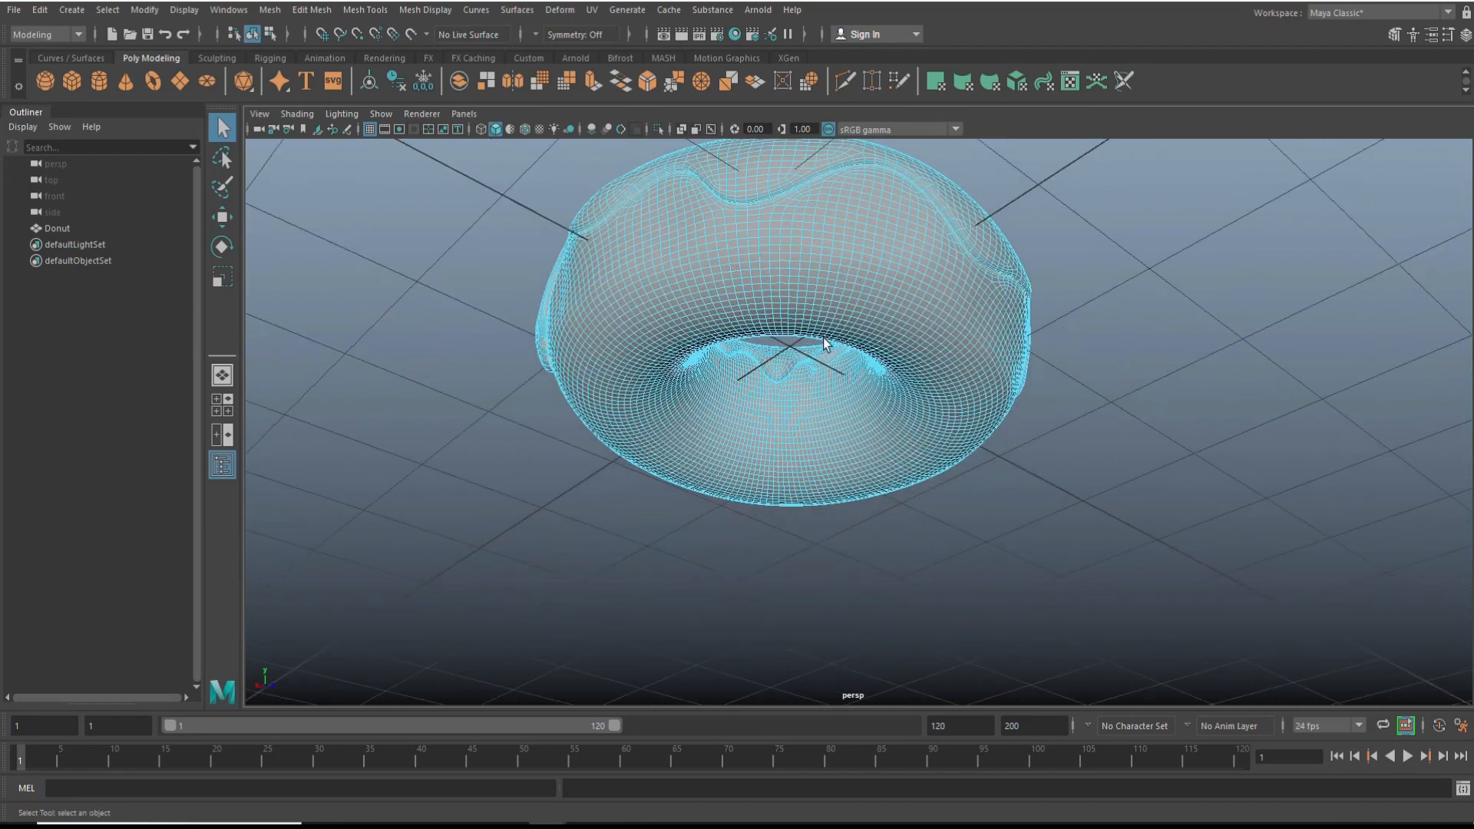
{"action": "scroll", "coordinate": [822, 369], "scroll_direction": "up", "scroll_amount": 6}
{"action": "middle_click_drag", "start_coordinate": [720, 261], "coordinate": [792, 474], "text": "alt"}
{"action": "scroll", "coordinate": [794, 475], "scroll_direction": "up", "scroll_amount": 6}
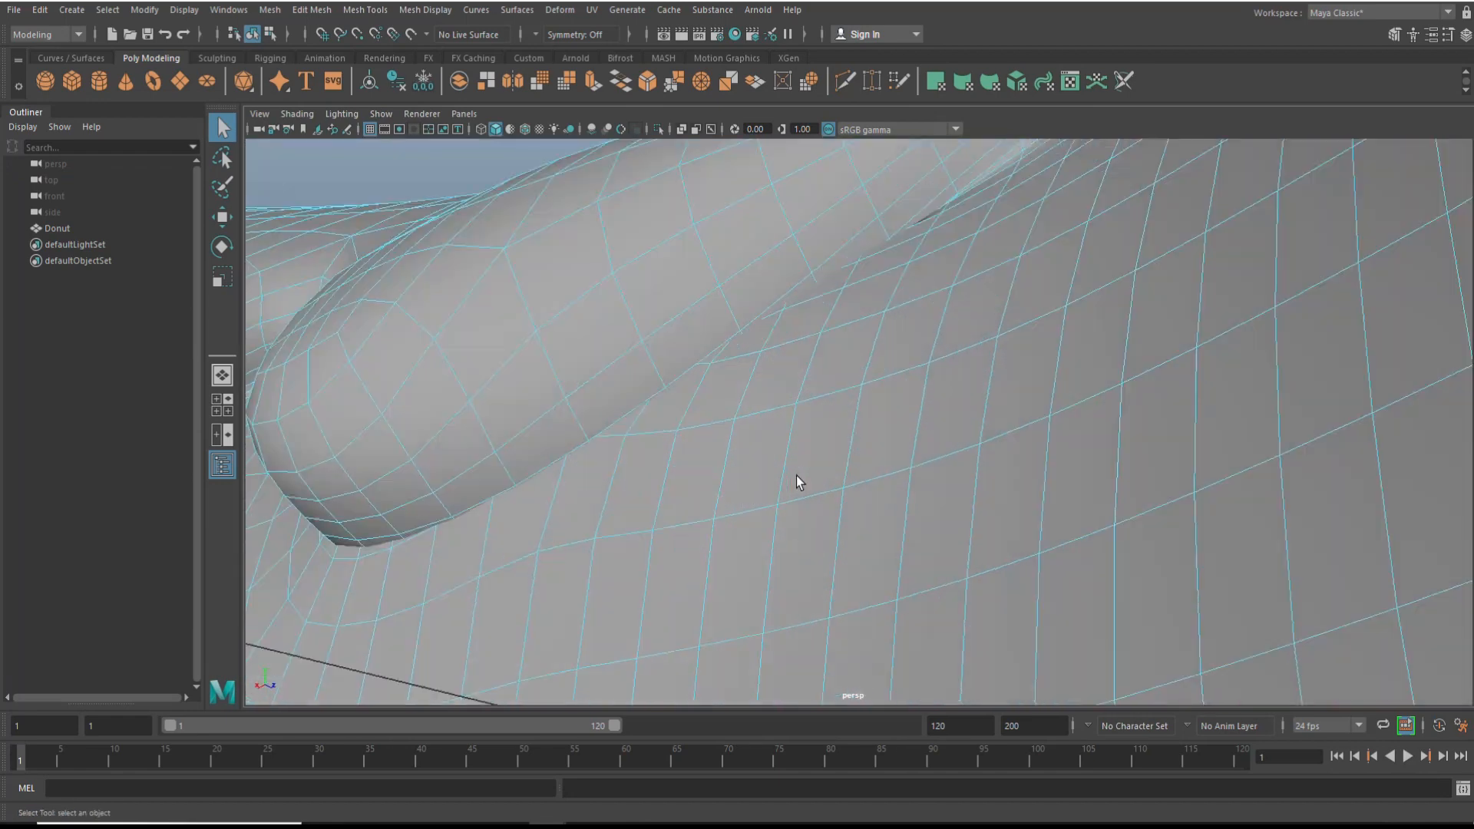
{"action": "scroll", "coordinate": [793, 475], "scroll_direction": "down", "scroll_amount": 3}
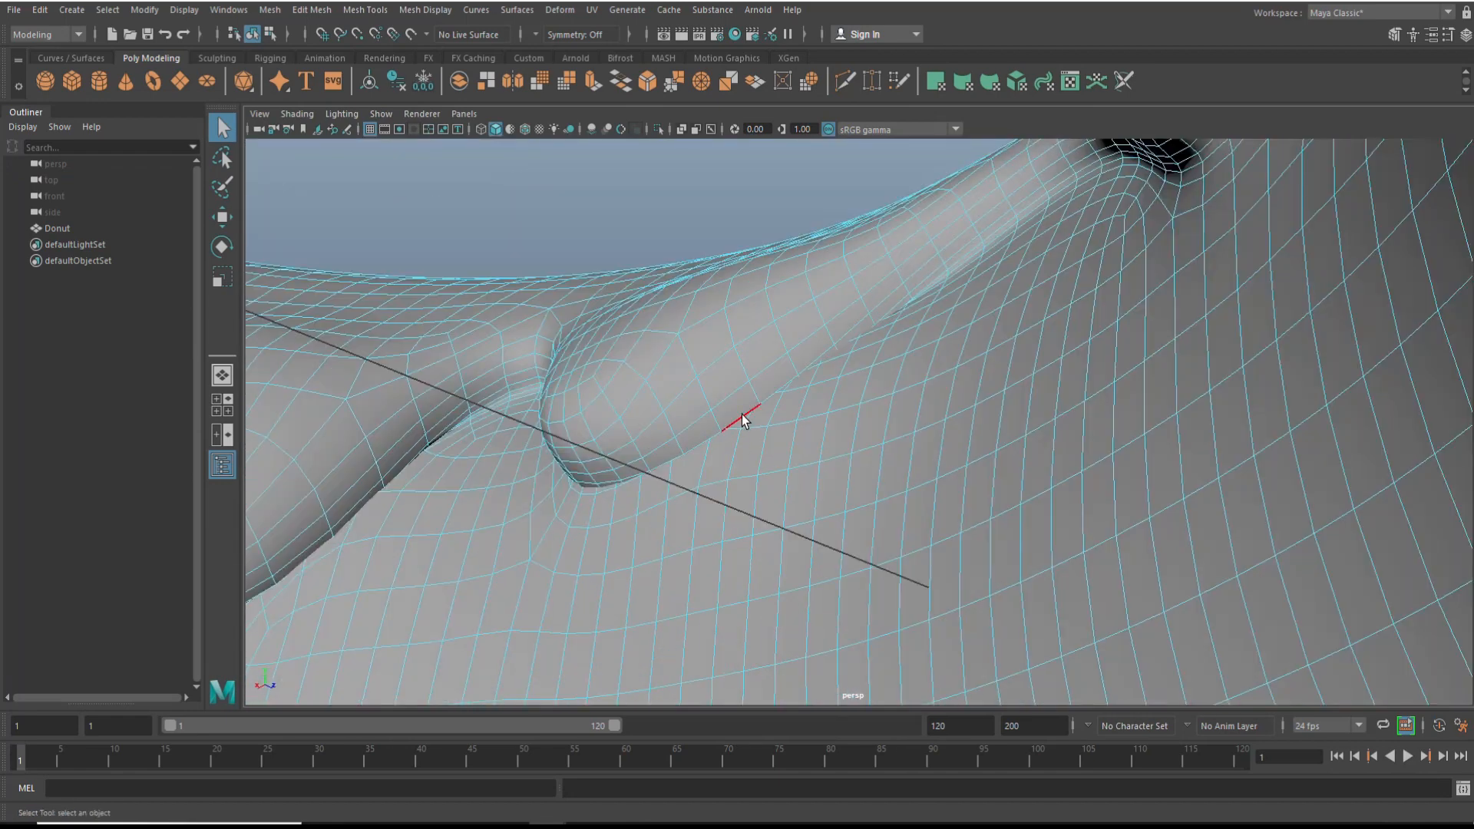
{"action": "scroll", "coordinate": [741, 413], "scroll_direction": "down", "scroll_amount": 8}
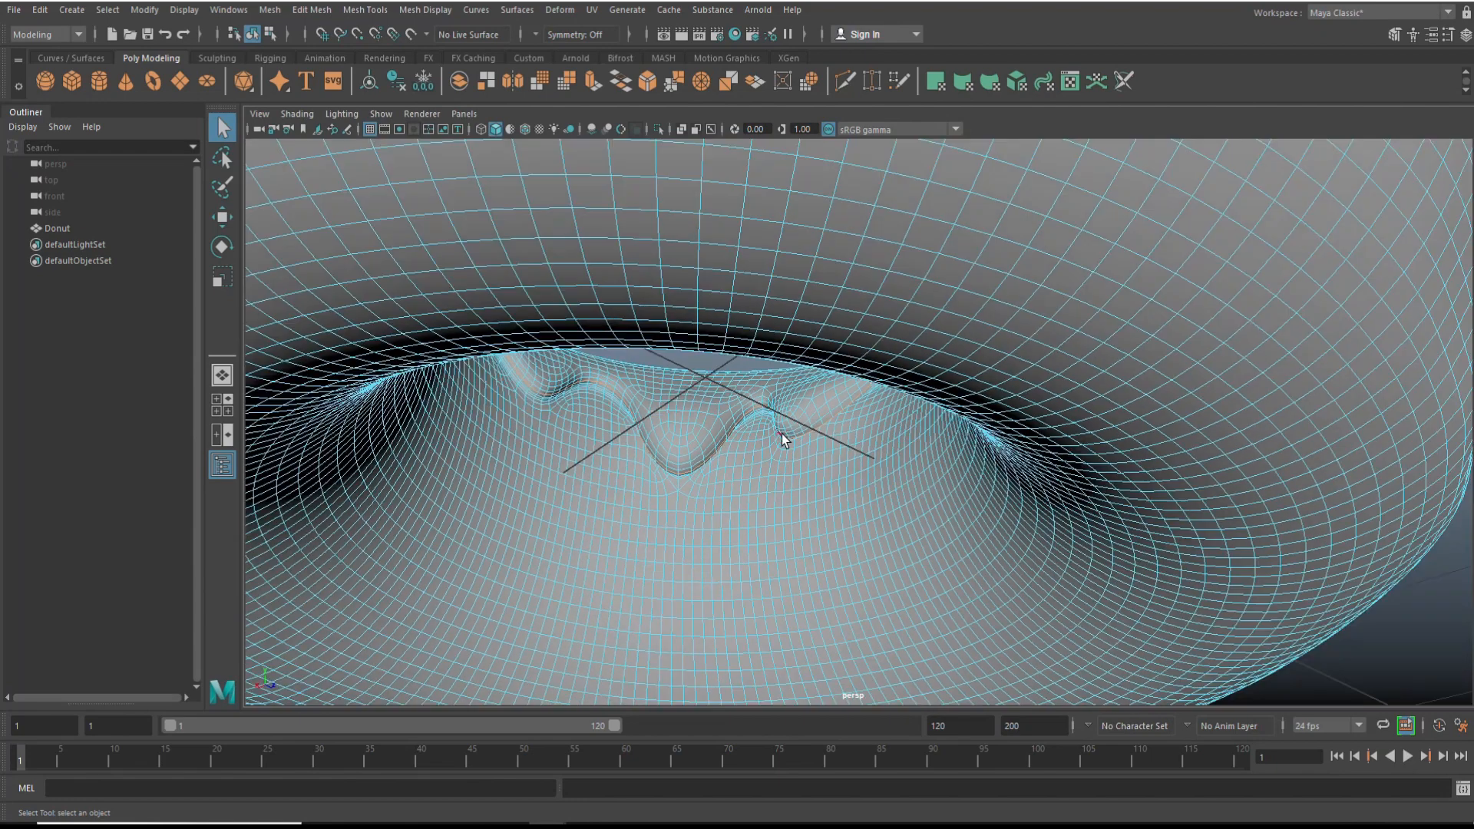
{"action": "left_click_drag", "start_coordinate": [1027, 505], "coordinate": [1056, 562], "text": "alt"}
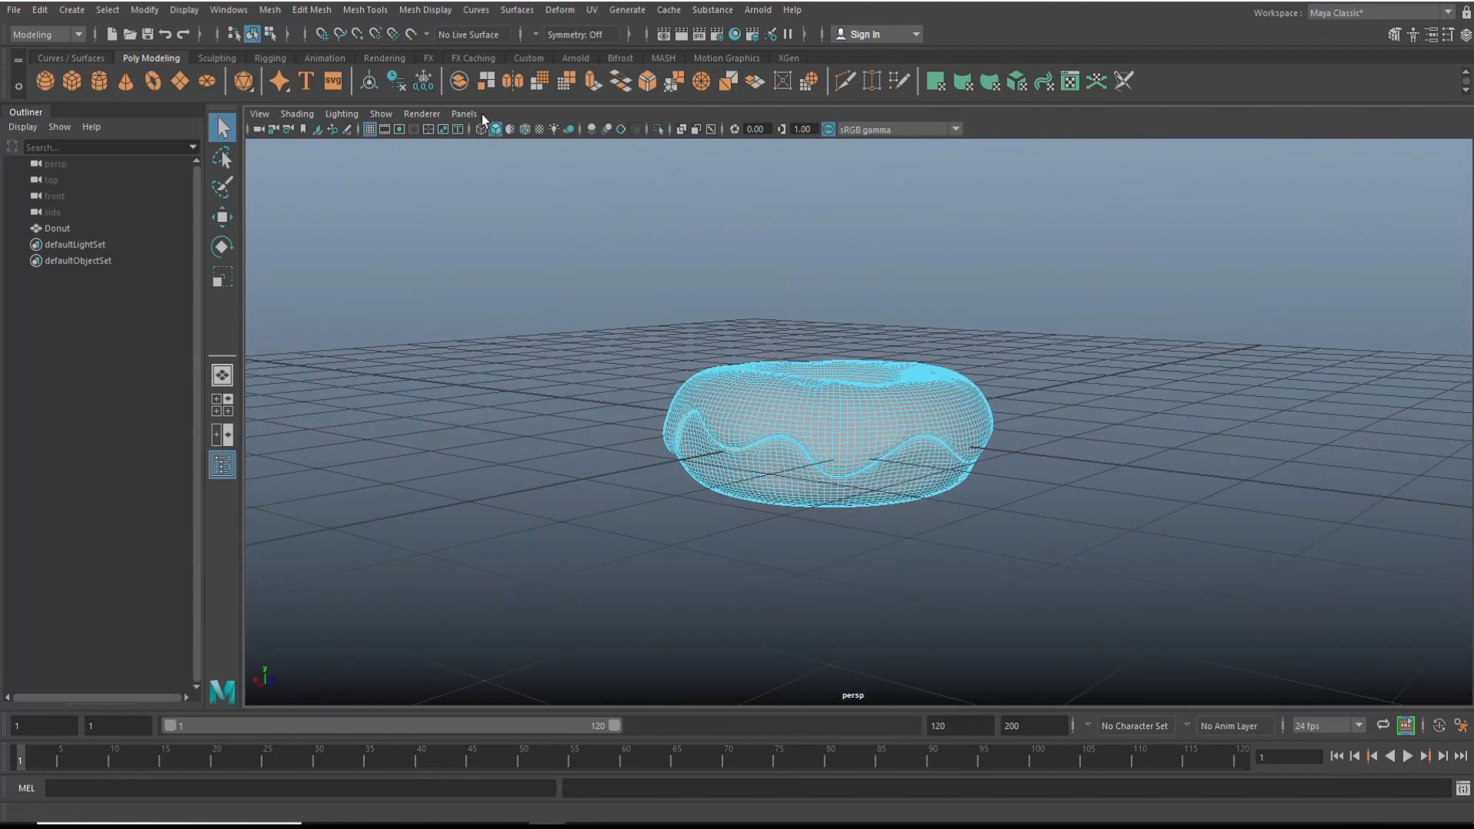
Return the Donut to object mode, separate its mesh into individual shells, and select the upper icing piece
{"action": "left_click", "coordinate": [311, 11]}
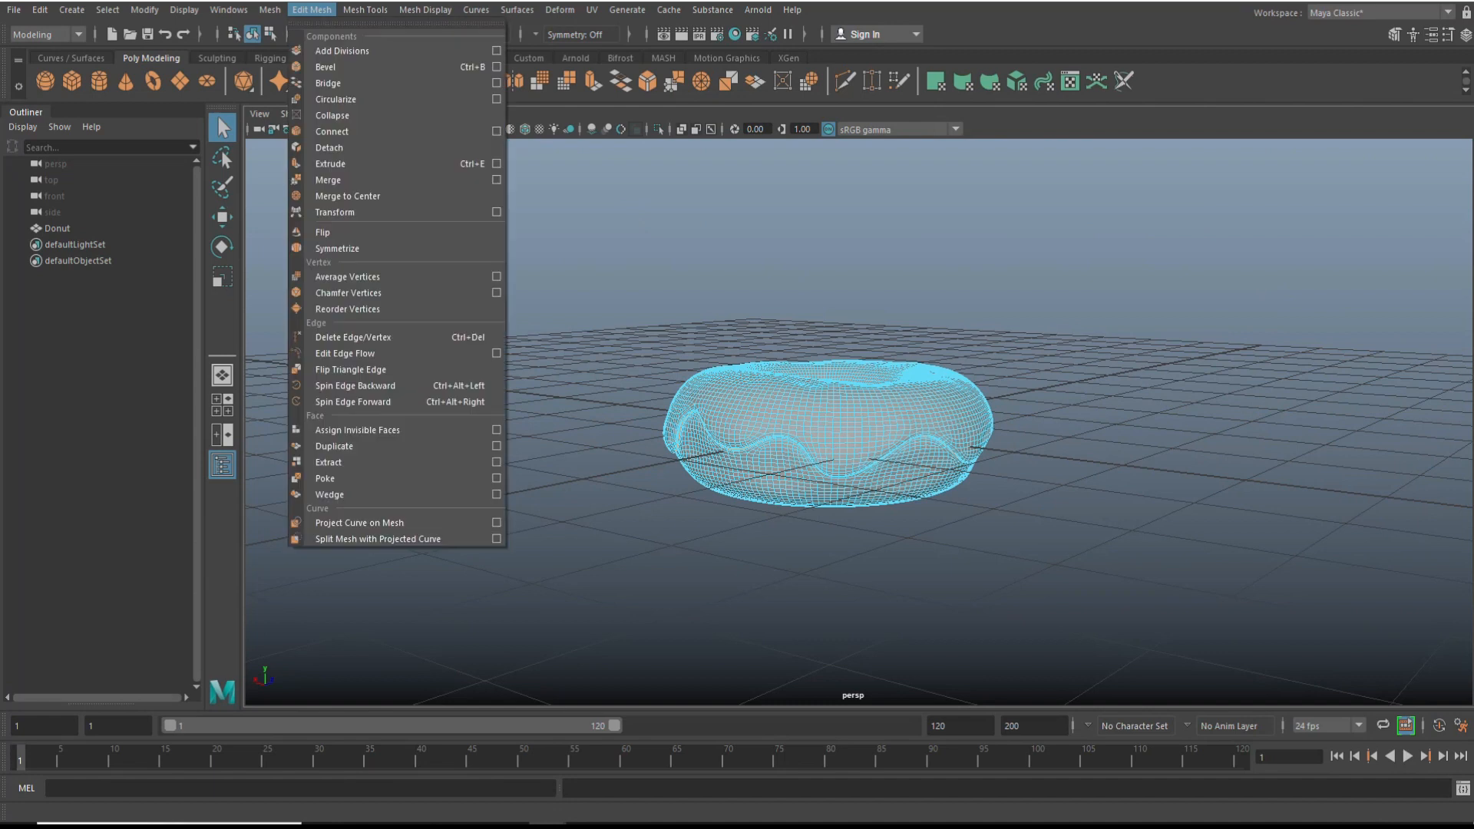
{"action": "left_click", "coordinate": [369, 149]}
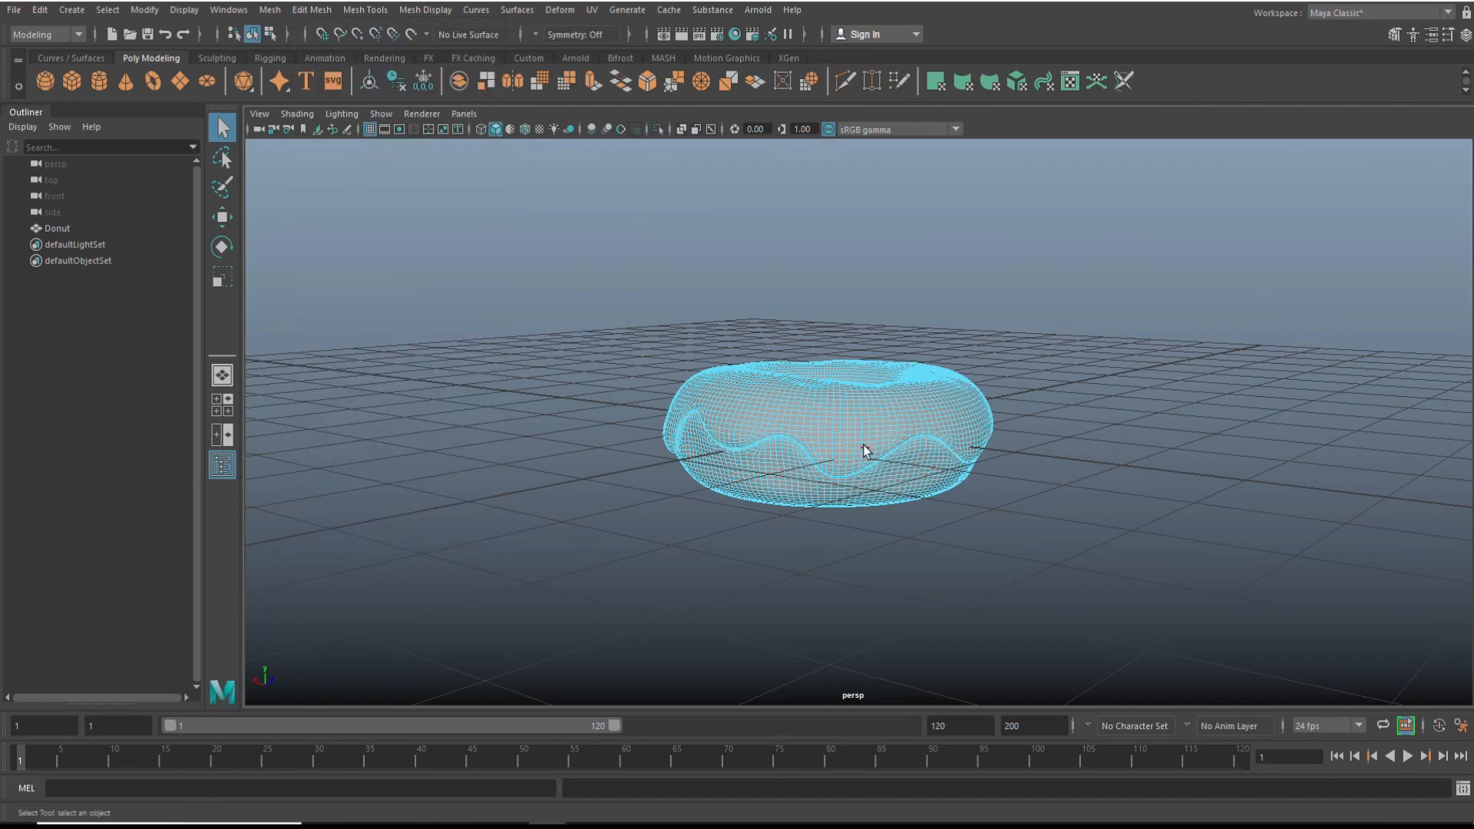
{"action": "right_click_drag", "start_coordinate": [869, 410], "coordinate": [956, 383]}
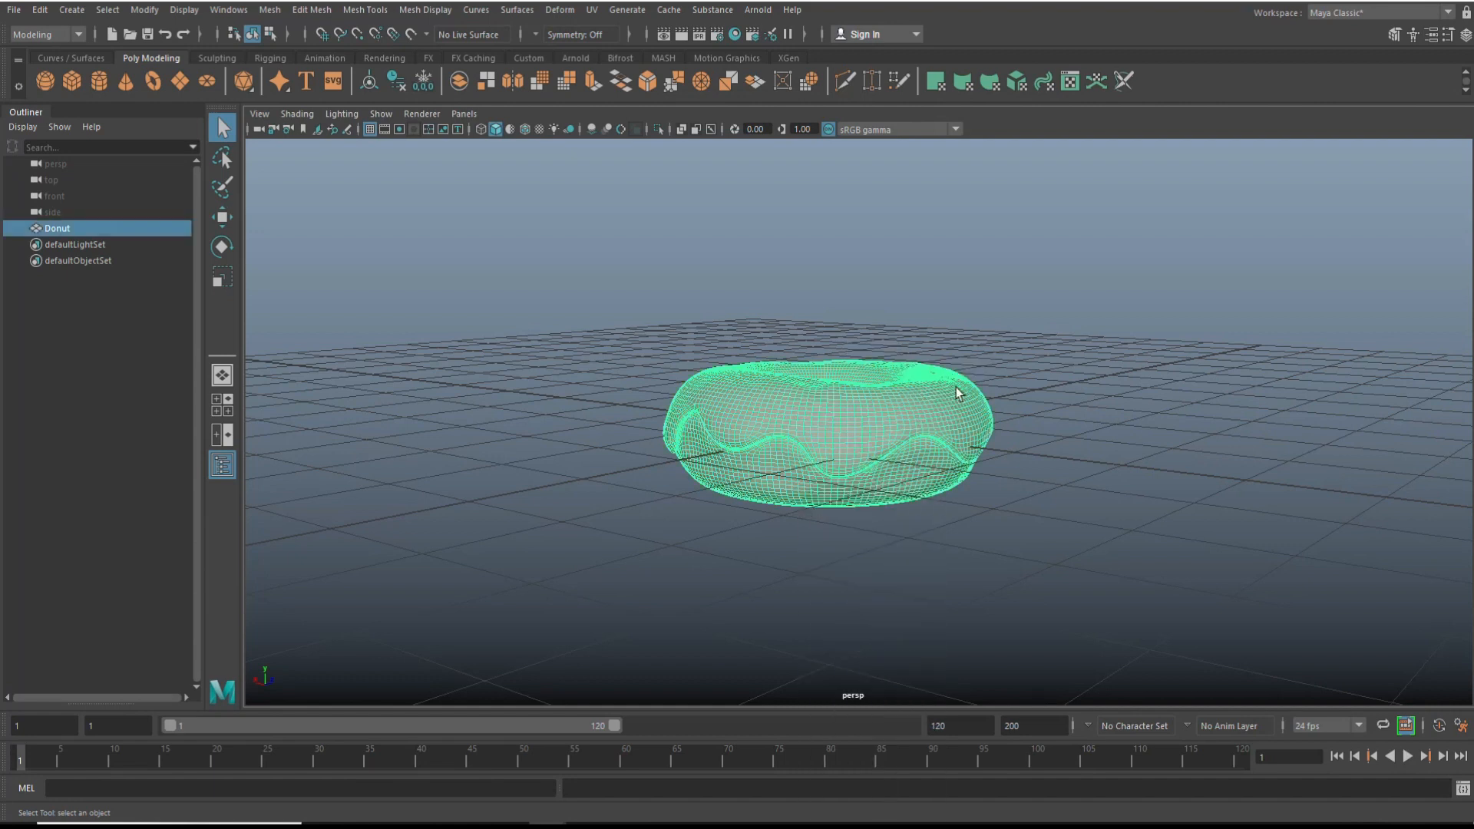
{"action": "left_click", "coordinate": [269, 9]}
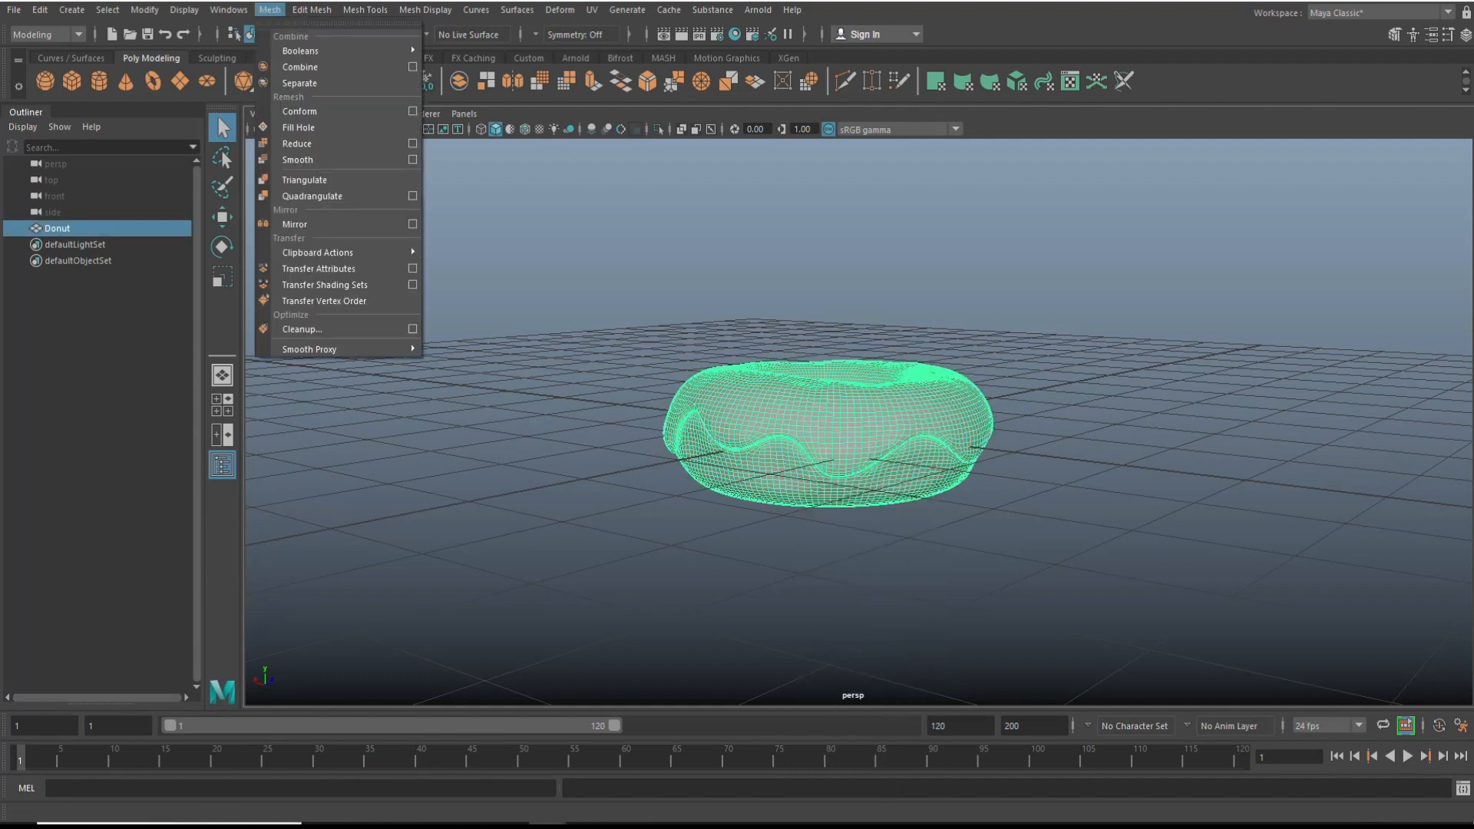
{"action": "left_click", "coordinate": [336, 82]}
{"action": "left_click", "coordinate": [884, 423]}
{"action": "left_click", "coordinate": [887, 435]}
{"action": "left_click", "coordinate": [885, 438]}
{"action": "left_click", "coordinate": [881, 441]}
{"action": "left_click", "coordinate": [875, 446]}
{"action": "left_click", "coordinate": [869, 452]}
{"action": "left_click", "coordinate": [853, 430]}
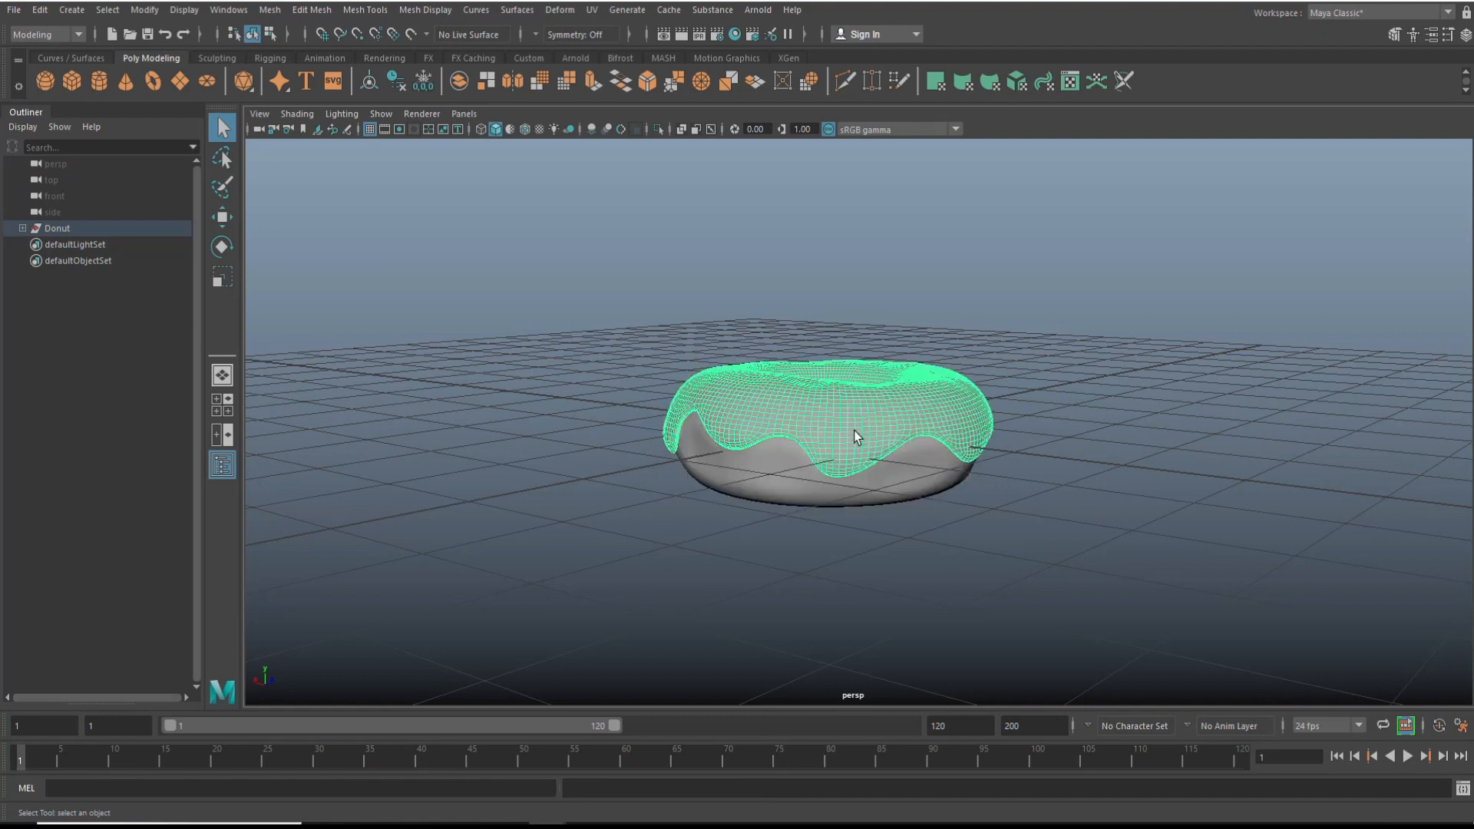
Expand the Donut group and rename the lower piece as Dough
{"action": "left_click", "coordinate": [22, 228]}
{"action": "left_click", "coordinate": [90, 244]}
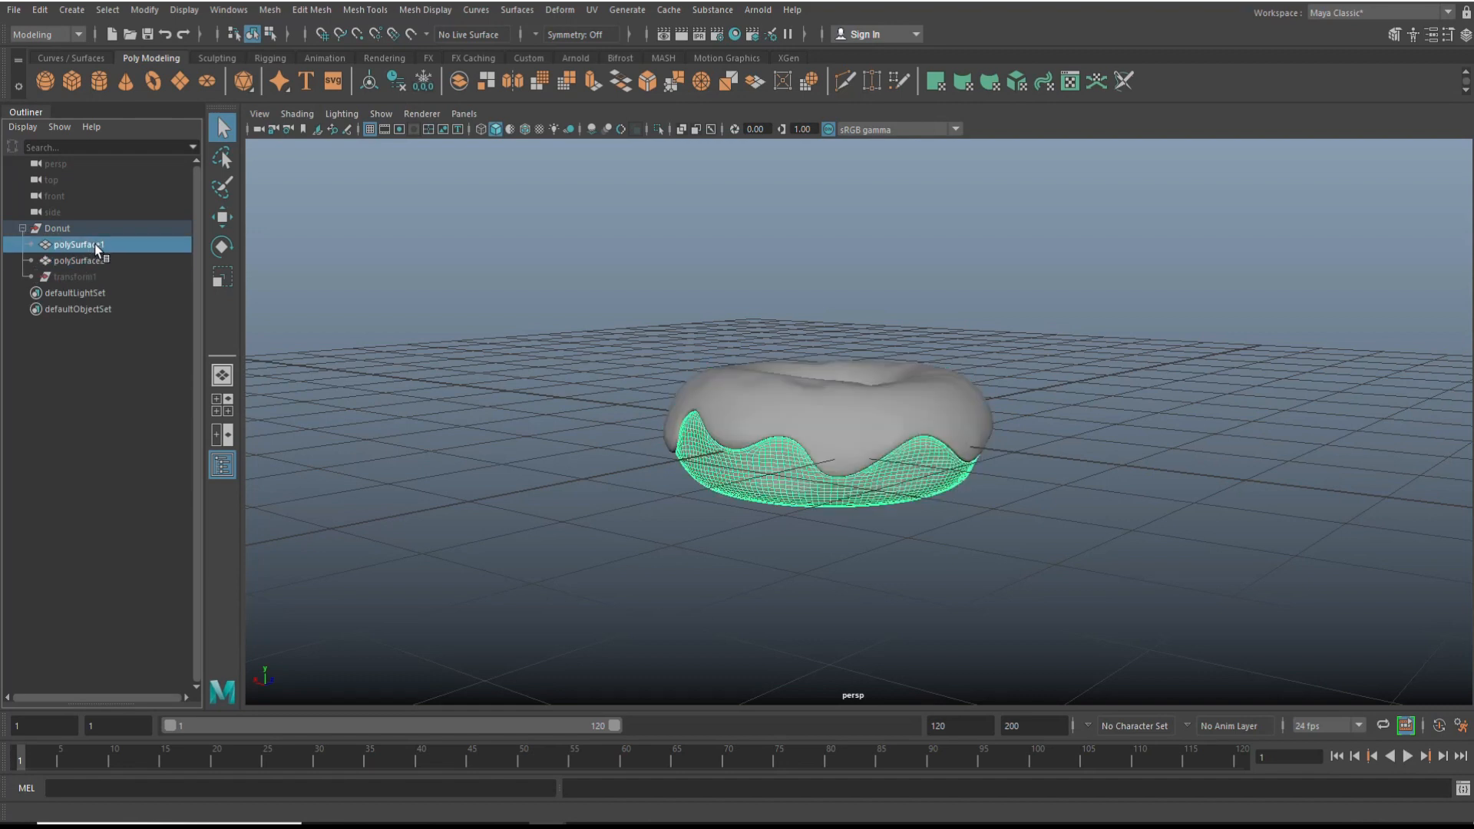
{"action": "double_click", "coordinate": [97, 244]}
{"action": "type", "text": "Dough"}
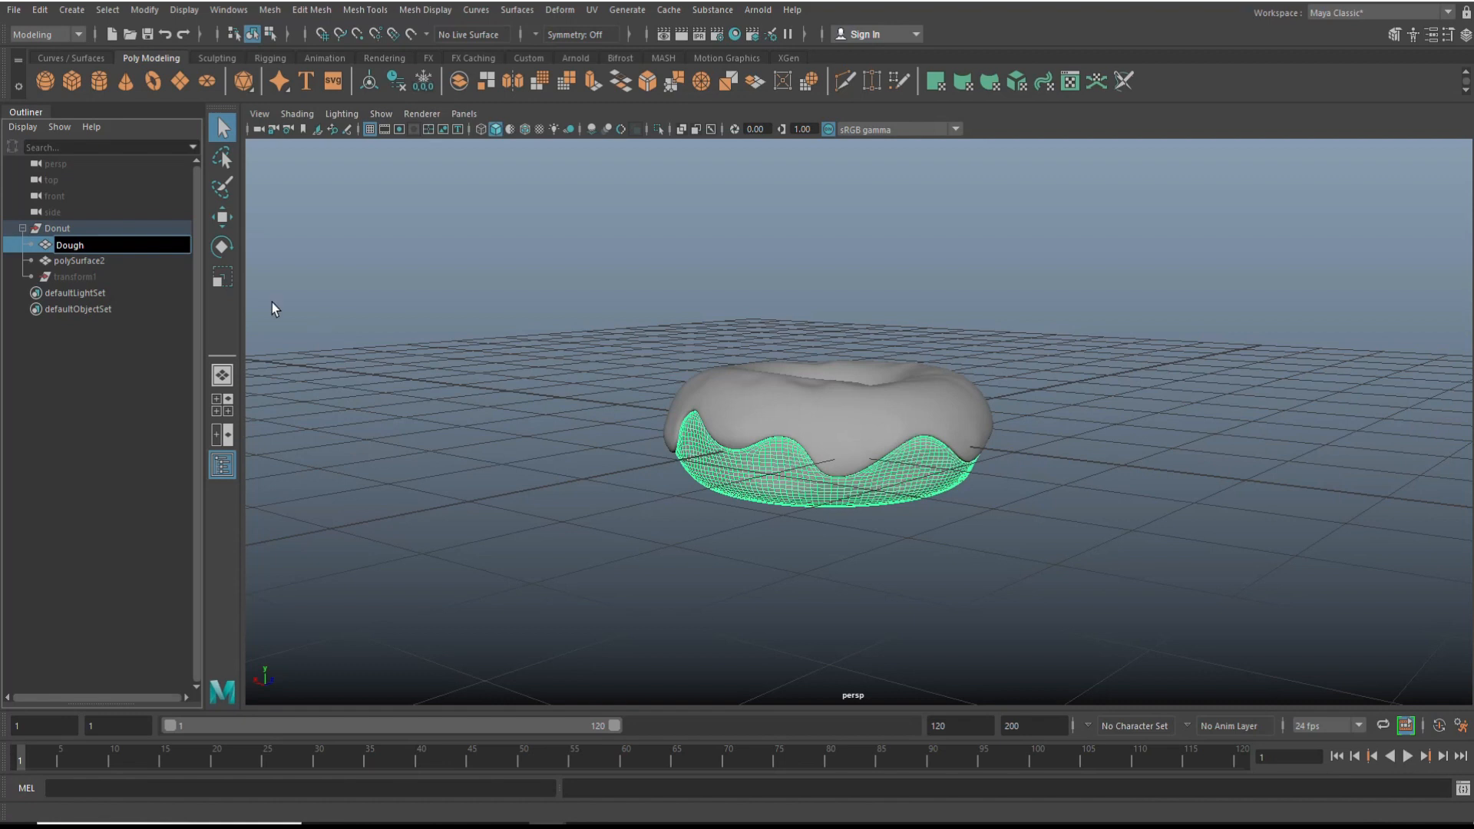
Rename the upper piece of the Donut group as Icing and clear the selection
{"action": "left_click", "coordinate": [89, 263]}
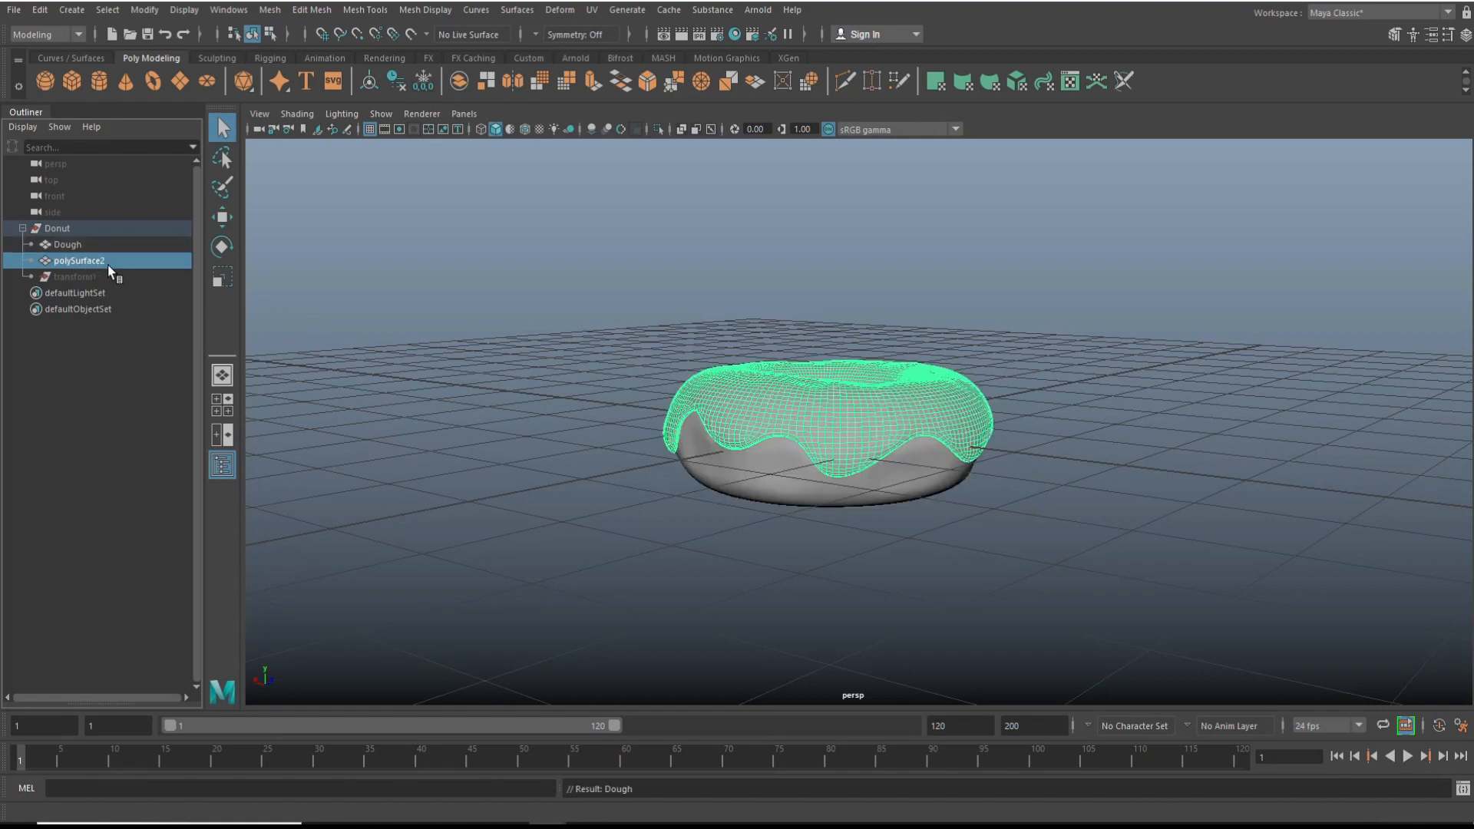
{"action": "double_click", "coordinate": [107, 265]}
{"action": "key", "text": "BackSpace"}
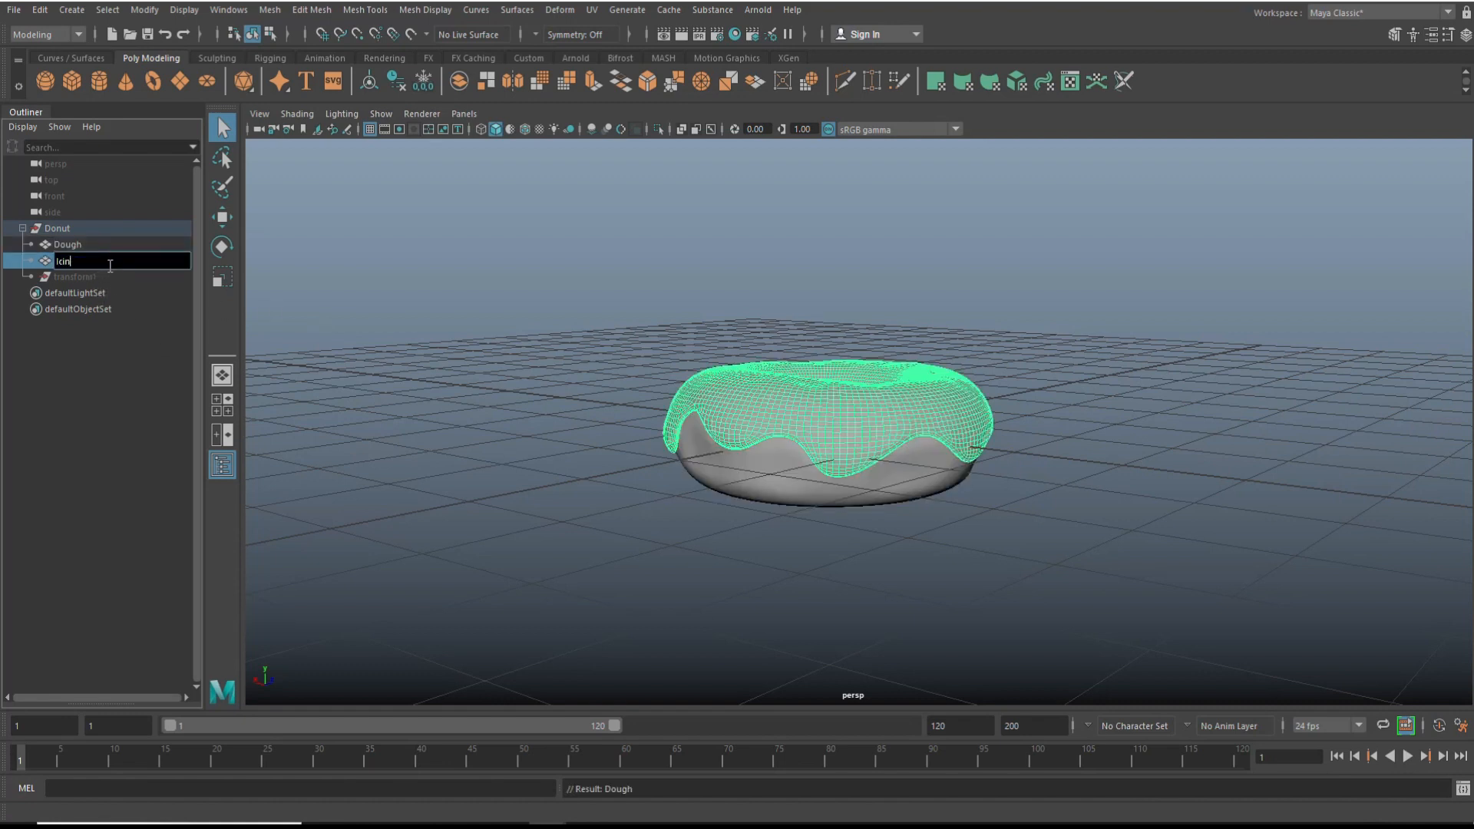
{"action": "left_click", "coordinate": [116, 449]}
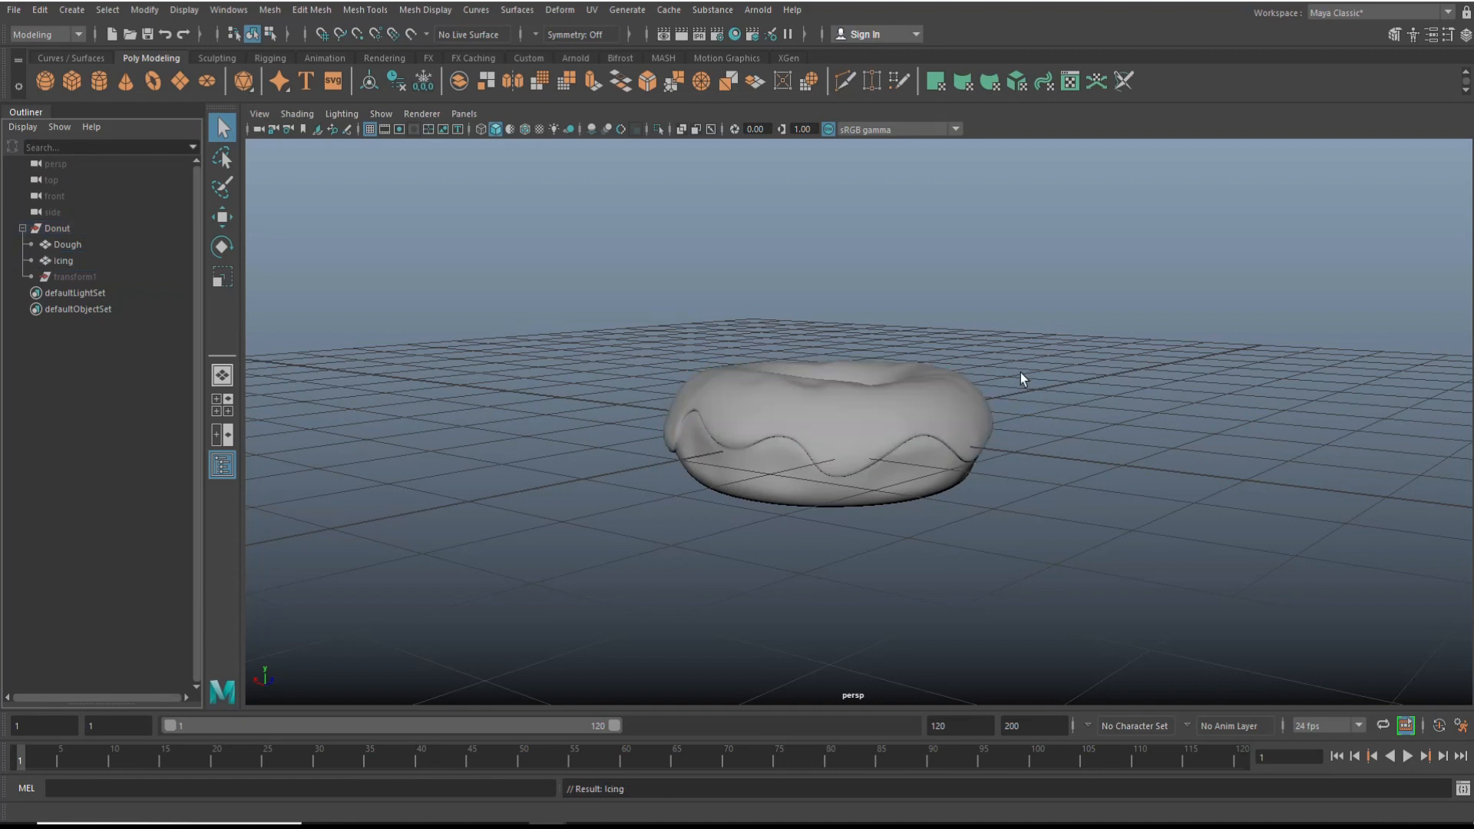
Delete the construction history of the Dough and Icing meshes, freeze their transformations, and clear the selection
{"action": "left_click_drag", "start_coordinate": [631, 310], "coordinate": [1096, 637]}
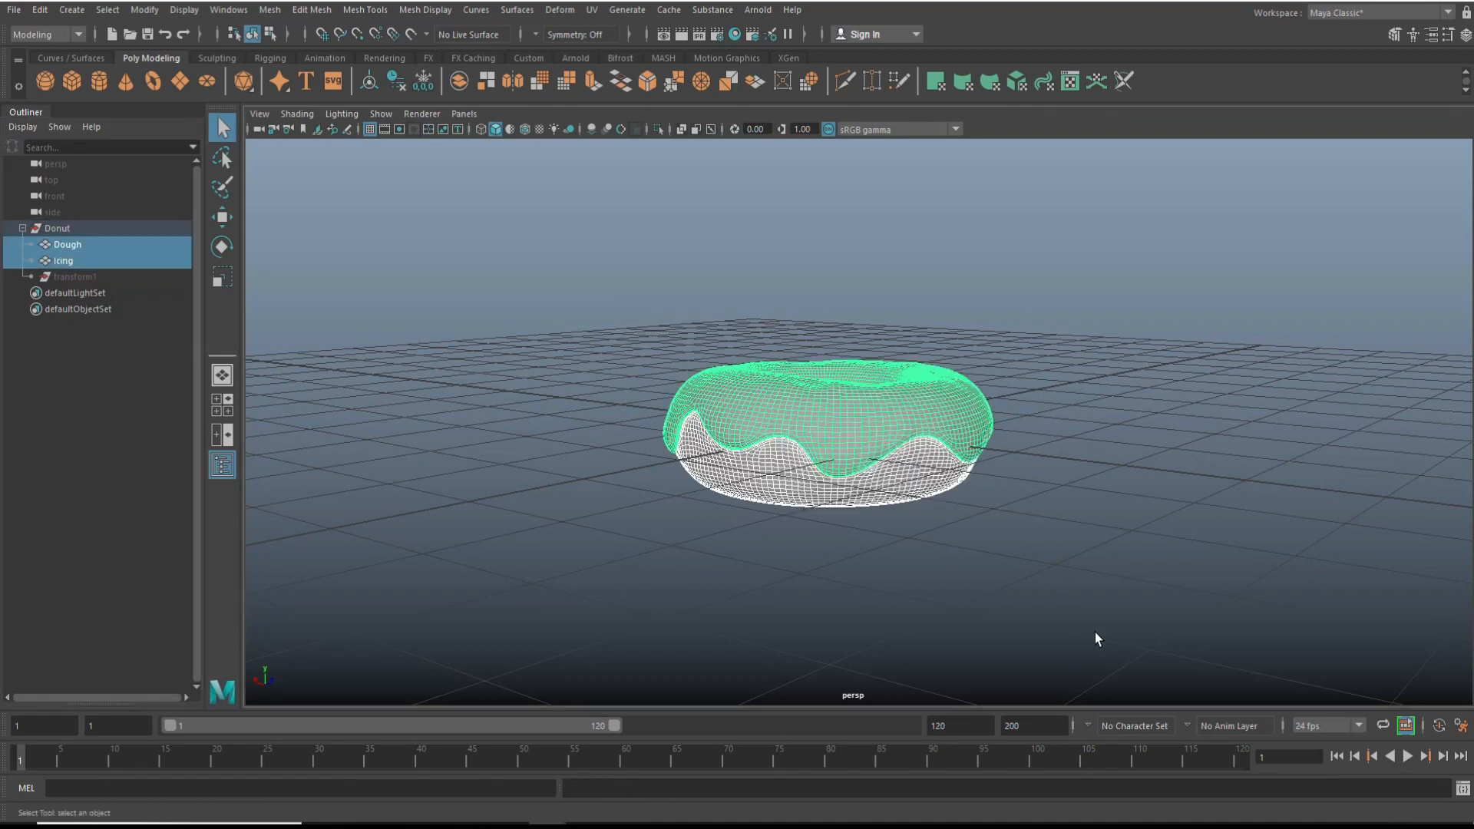
{"action": "left_click", "coordinate": [38, 10]}
{"action": "mouse_move", "coordinate": [136, 199]}
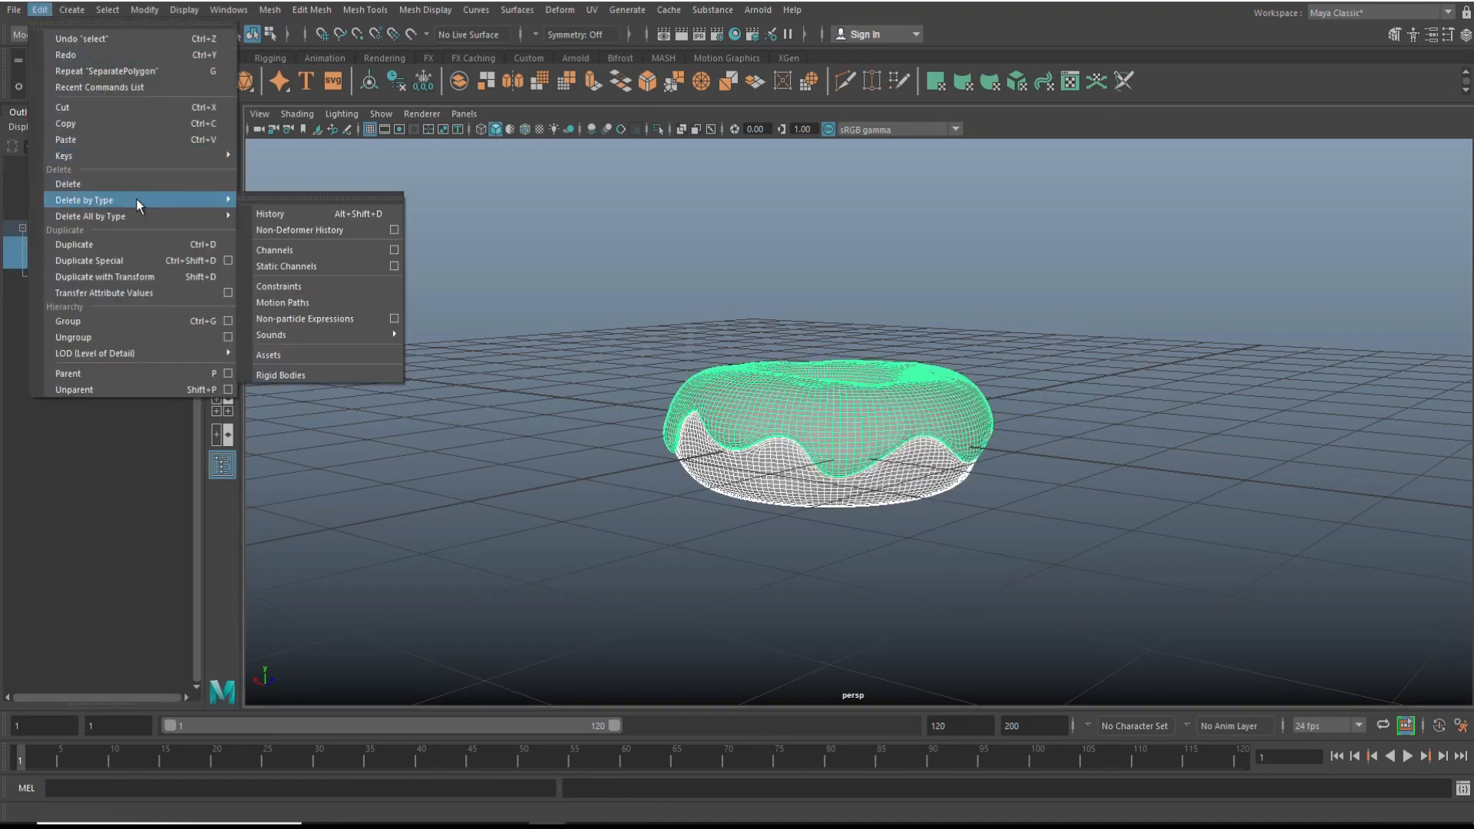
{"action": "left_click", "coordinate": [282, 213]}
{"action": "left_click", "coordinate": [144, 10]}
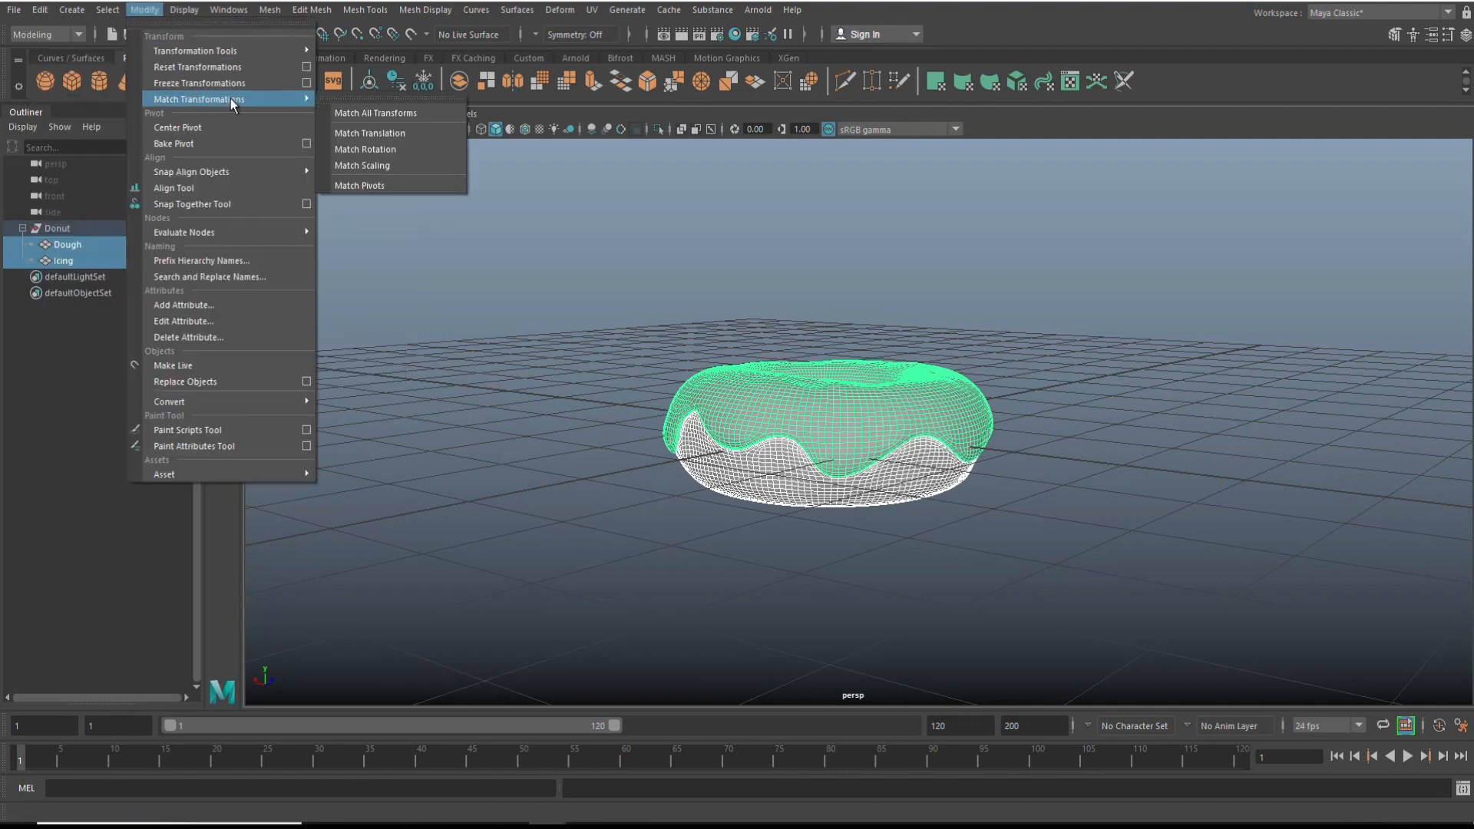
{"action": "left_click", "coordinate": [270, 85]}
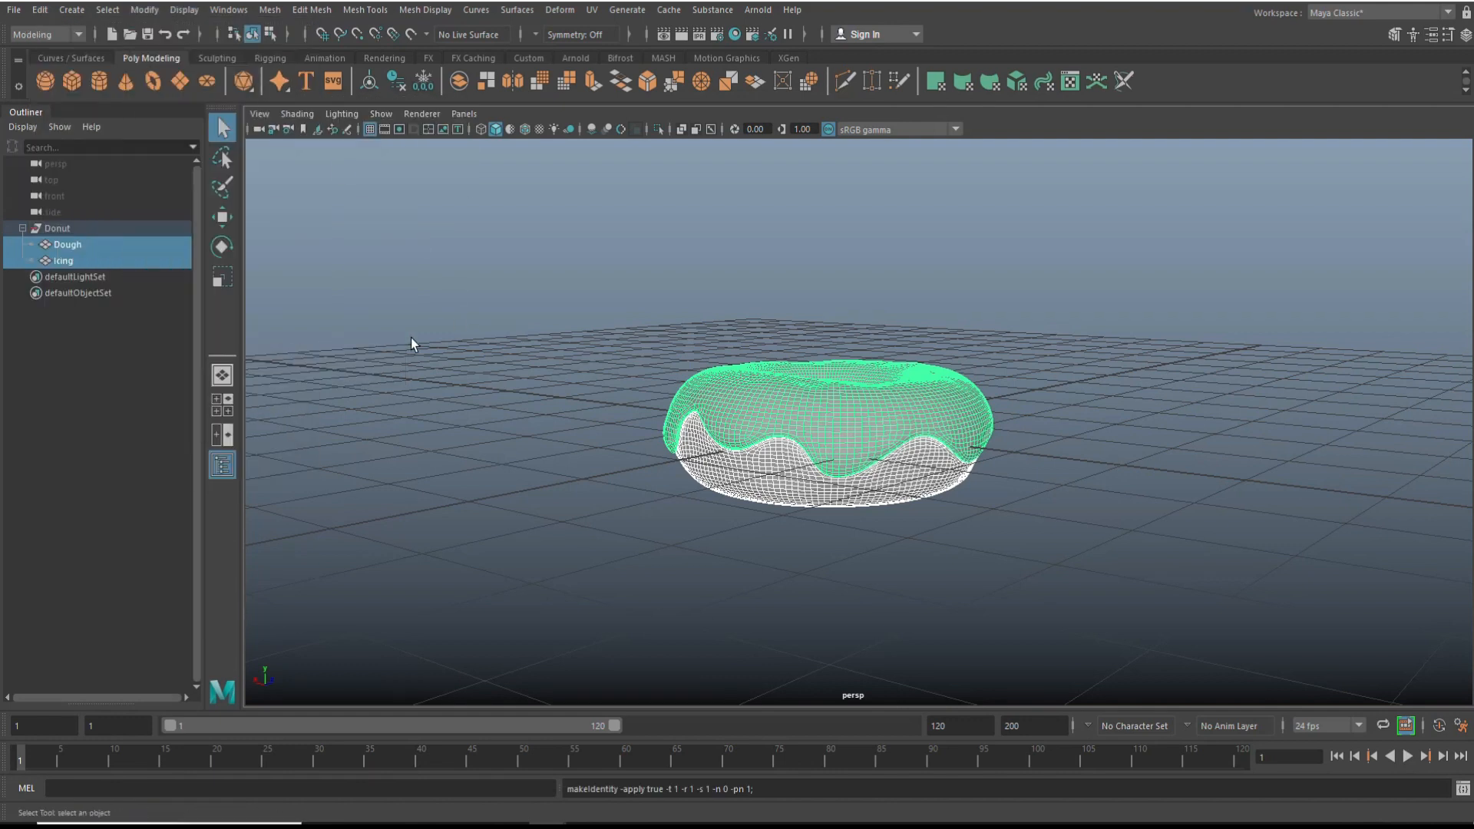
{"action": "left_click", "coordinate": [445, 322]}
Create a polygon cylinder and move it clear of the donut along the Z axis to about -3.585
{"action": "left_click_drag", "start_coordinate": [446, 326], "coordinate": [491, 355], "text": "alt"}
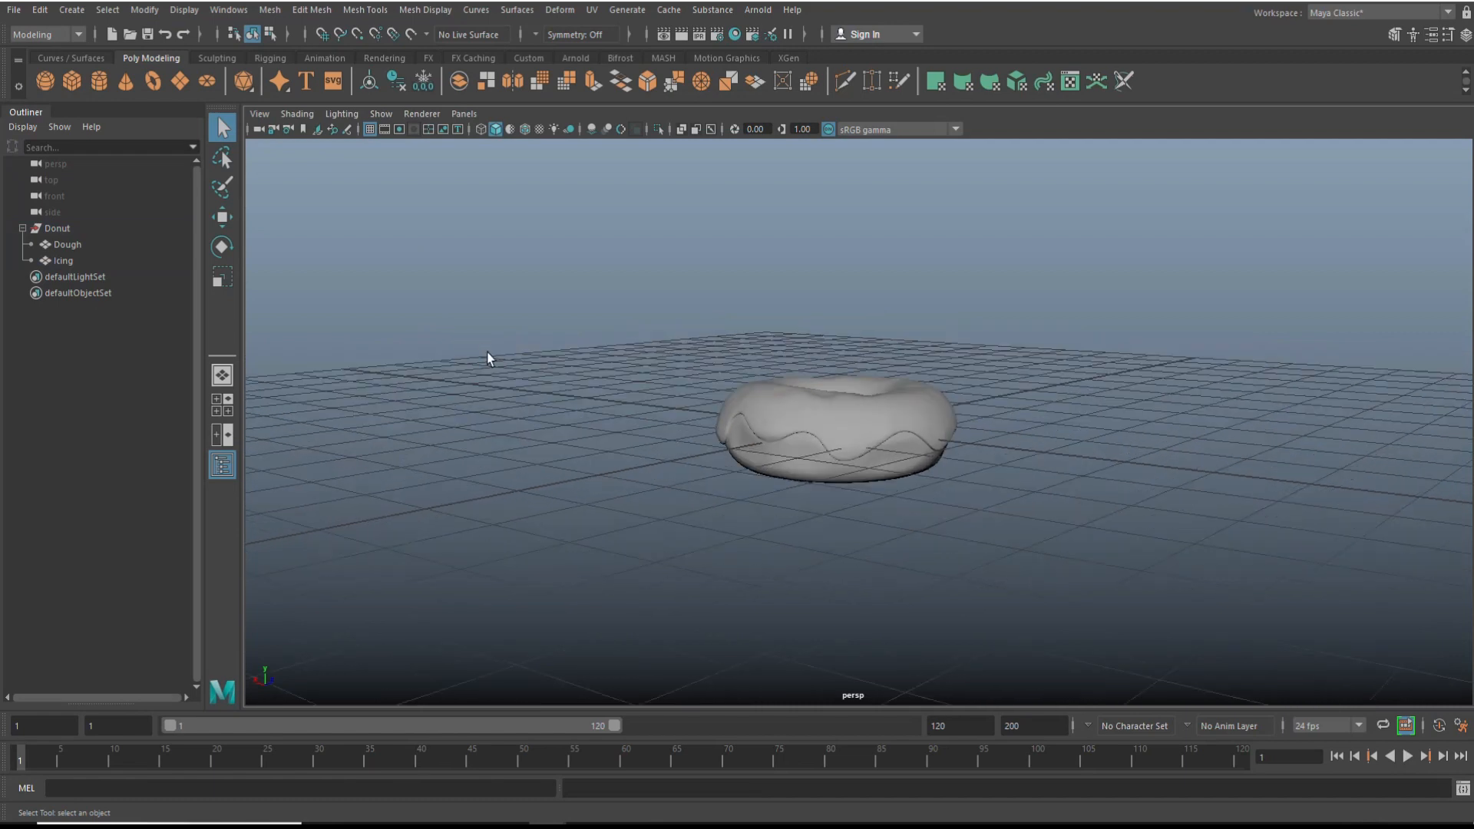
{"action": "left_click_drag", "start_coordinate": [559, 450], "coordinate": [492, 436], "text": "alt"}
{"action": "middle_click_drag", "start_coordinate": [553, 503], "coordinate": [495, 537], "text": "alt"}
{"action": "scroll", "coordinate": [519, 560], "scroll_direction": "up", "scroll_amount": 3}
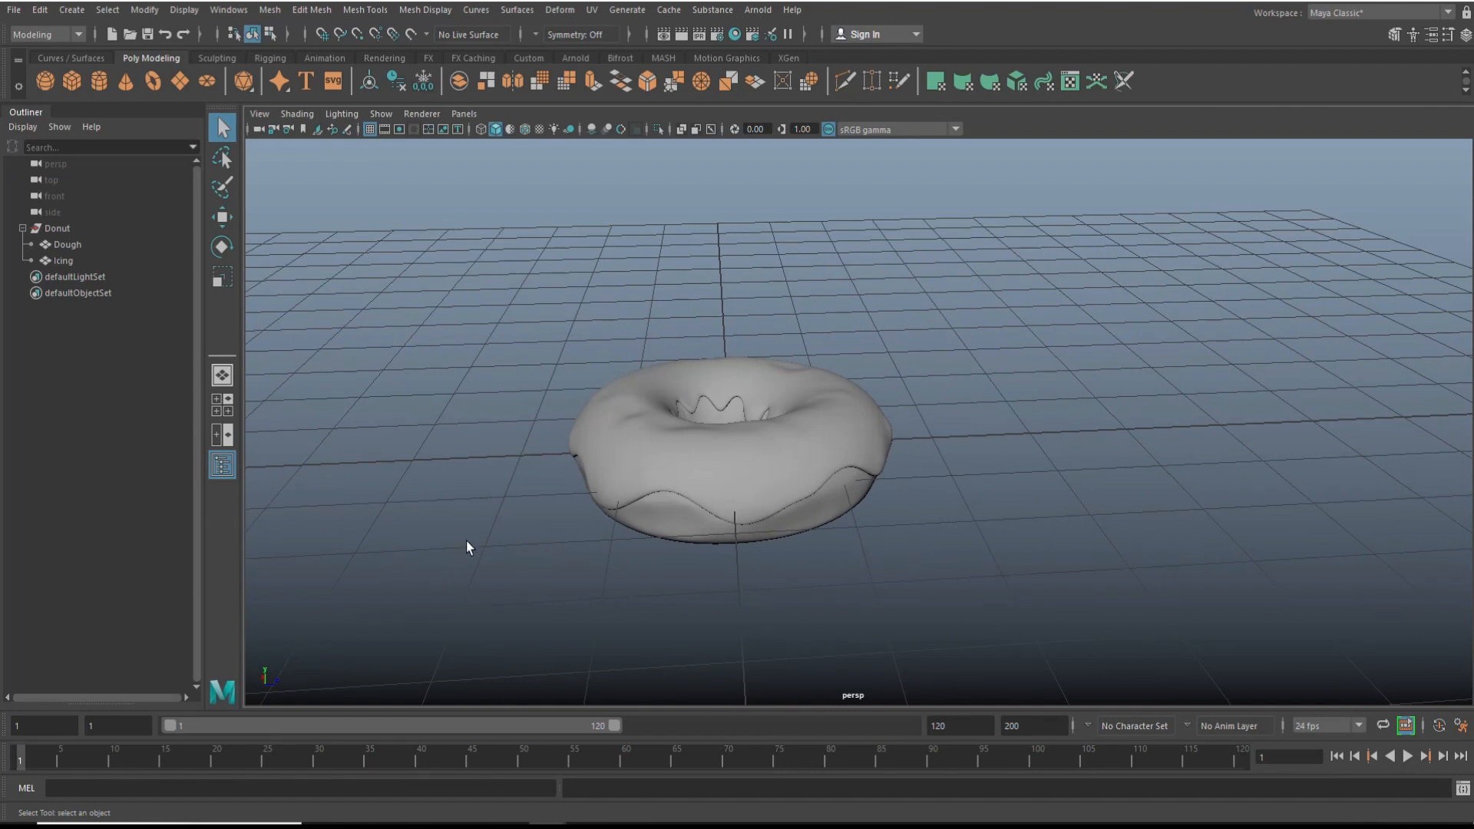
{"action": "middle_click_drag", "start_coordinate": [459, 535], "coordinate": [628, 468], "text": "alt"}
{"action": "scroll", "coordinate": [628, 469], "scroll_direction": "down", "scroll_amount": 1}
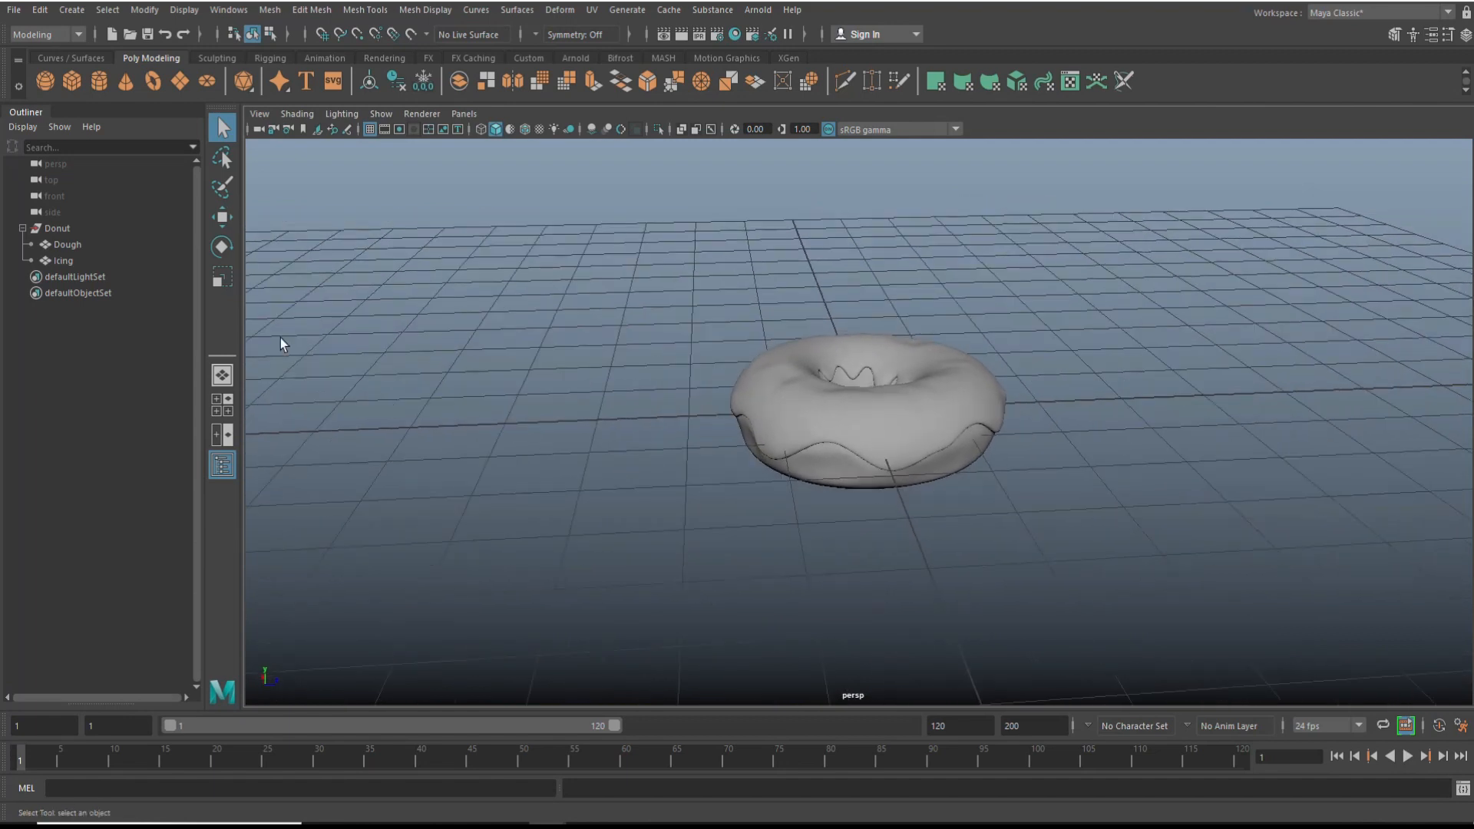
{"action": "left_click", "coordinate": [93, 80]}
{"action": "key", "text": "w"}
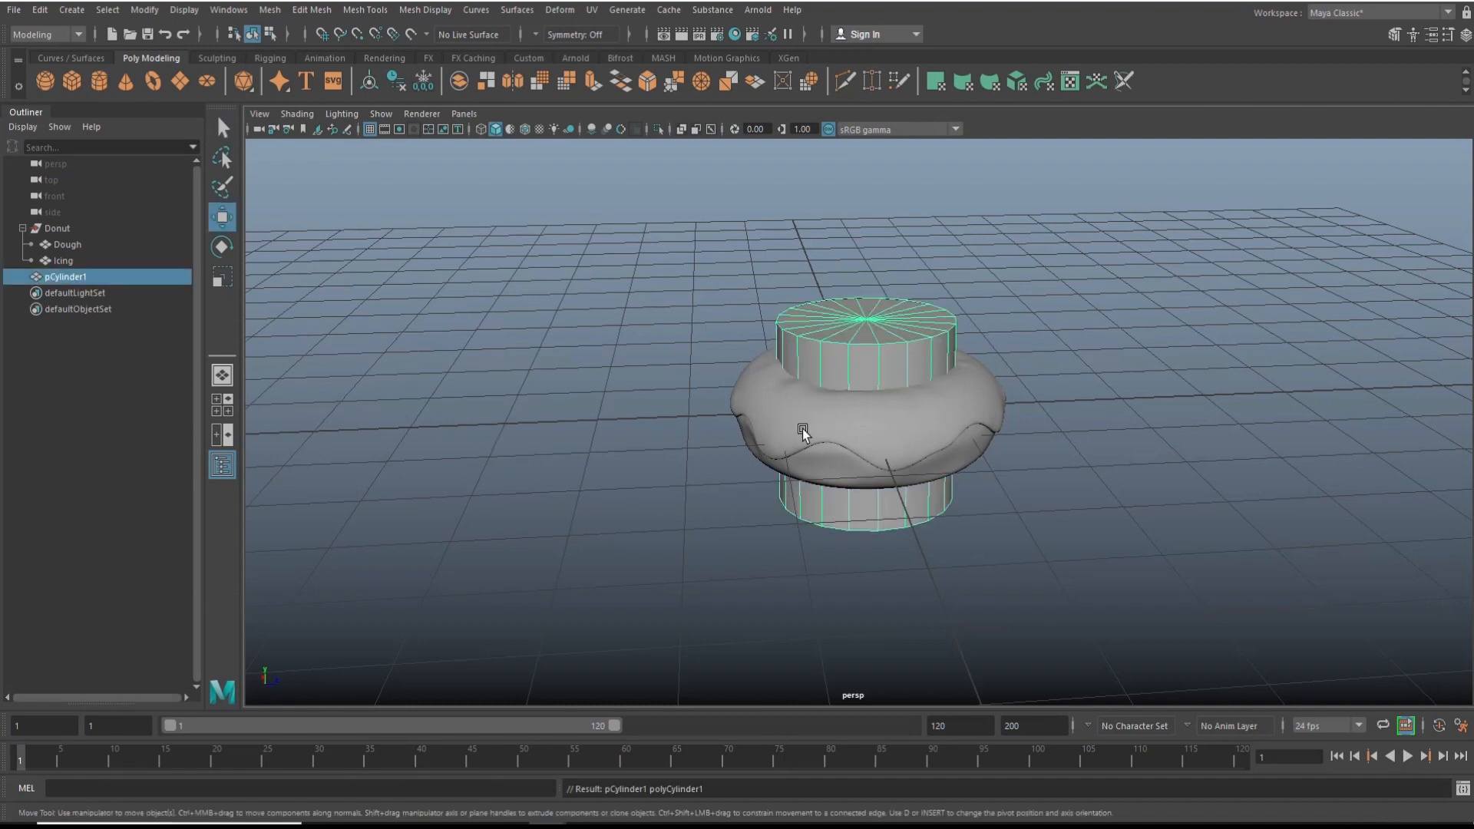
{"action": "left_click_drag", "start_coordinate": [928, 409], "coordinate": [614, 472]}
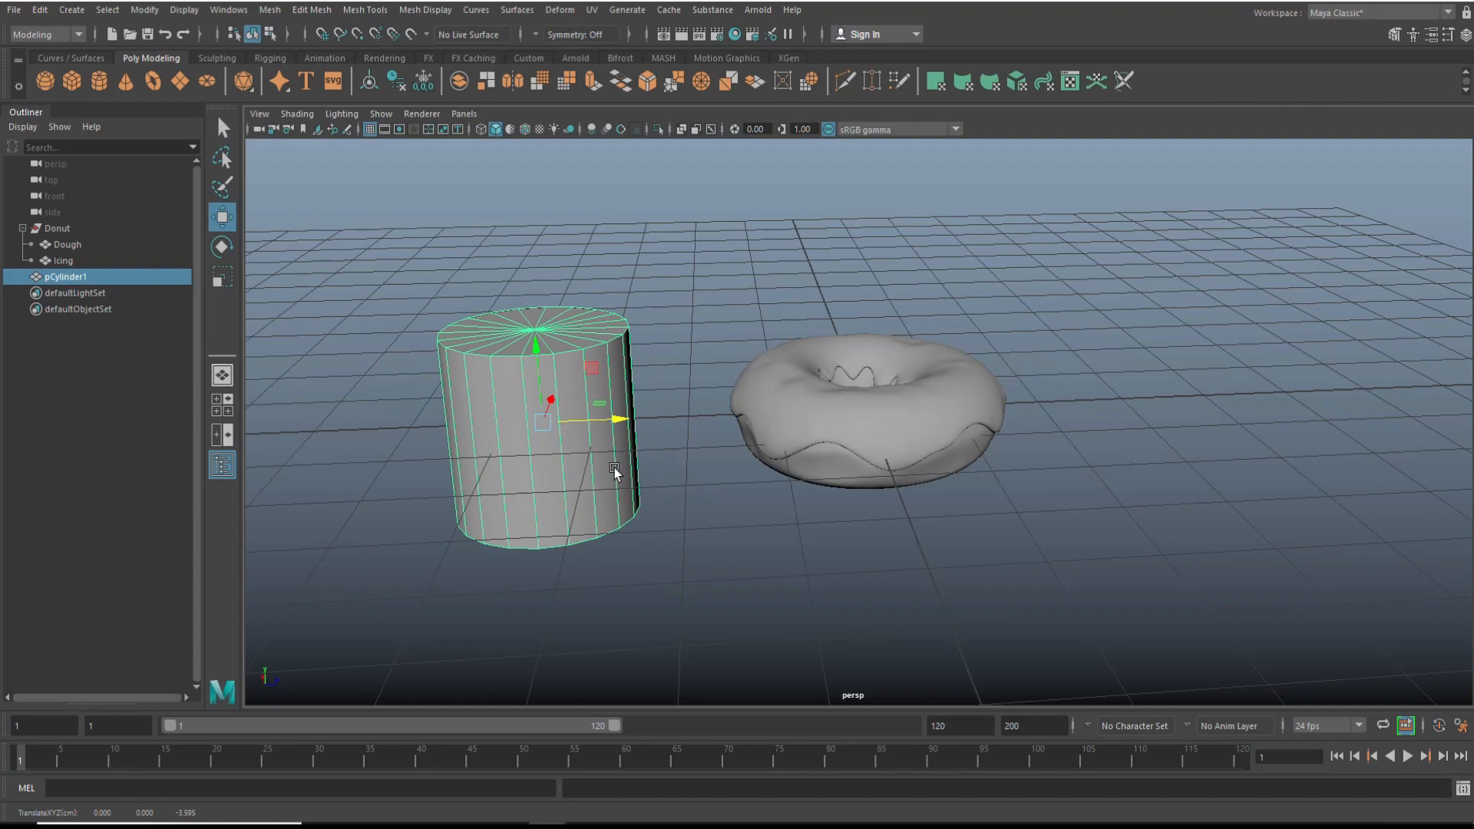
Set the cylinder's axis subdivisions to 6 and its cap subdivisions to 2
{"action": "key", "text": "ctrl+a"}
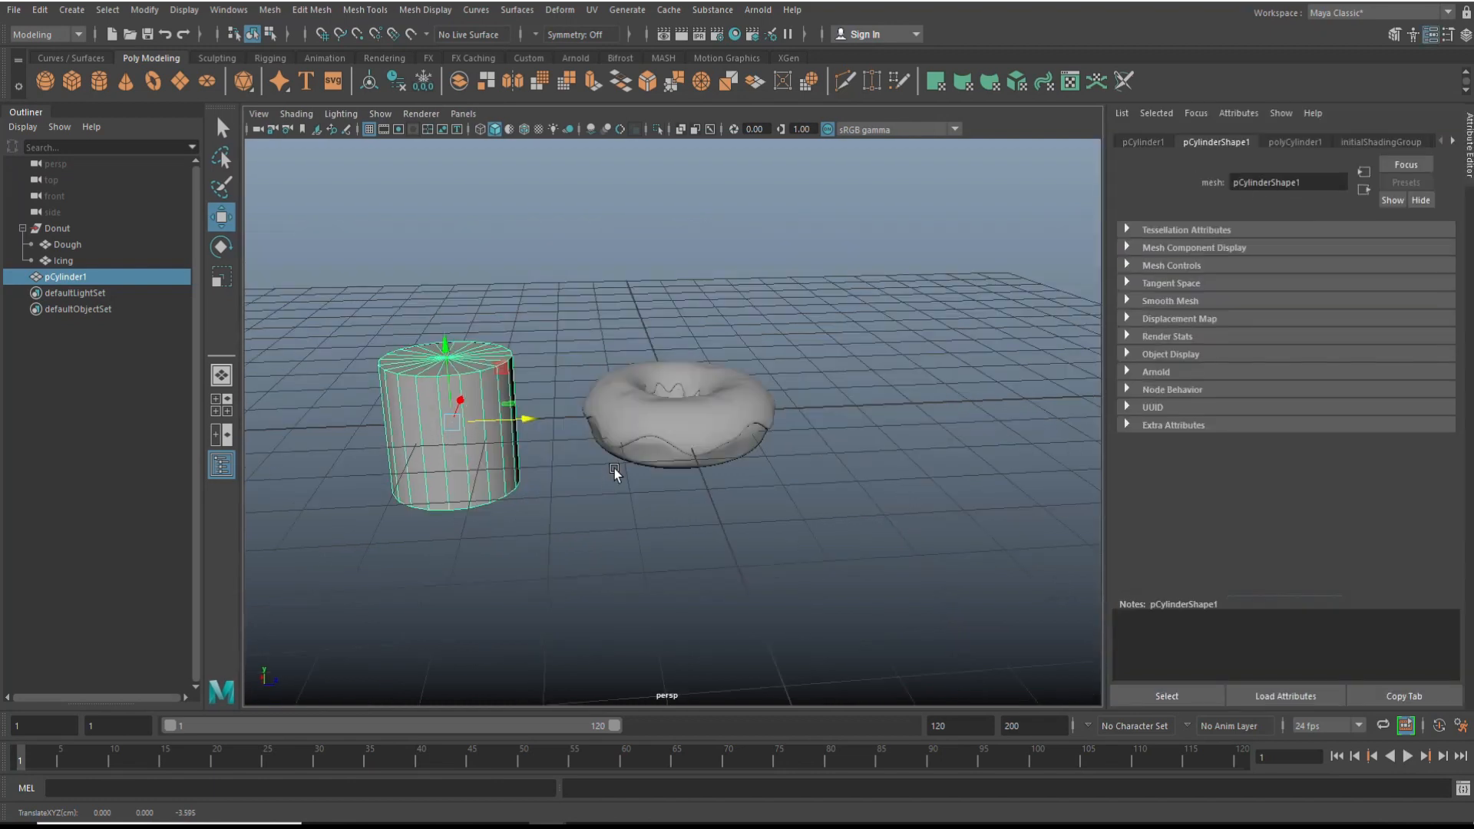
{"action": "left_click", "coordinate": [1297, 142]}
{"action": "double_click", "coordinate": [1262, 285]}
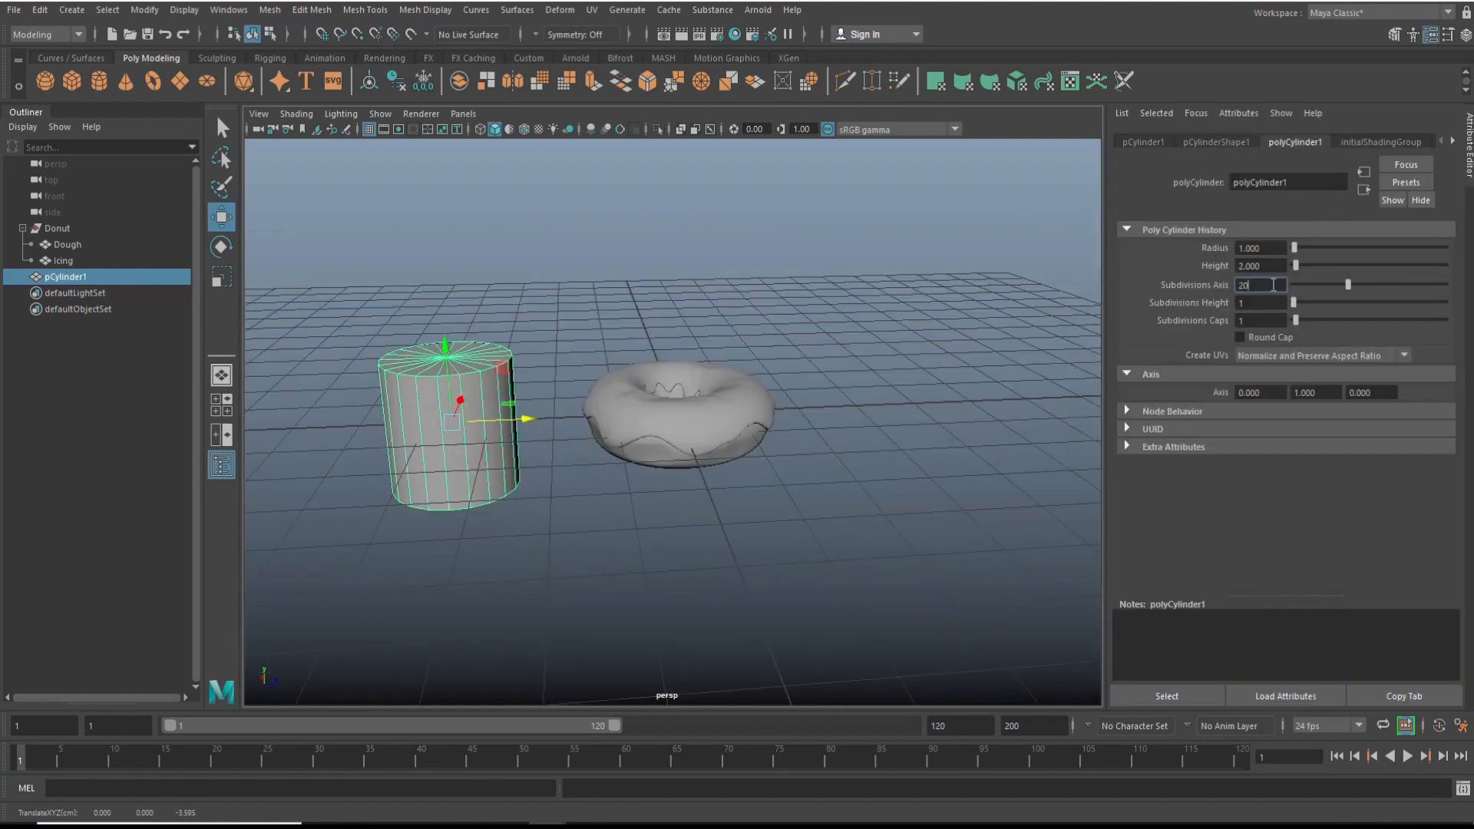
{"action": "key", "text": "Return"}
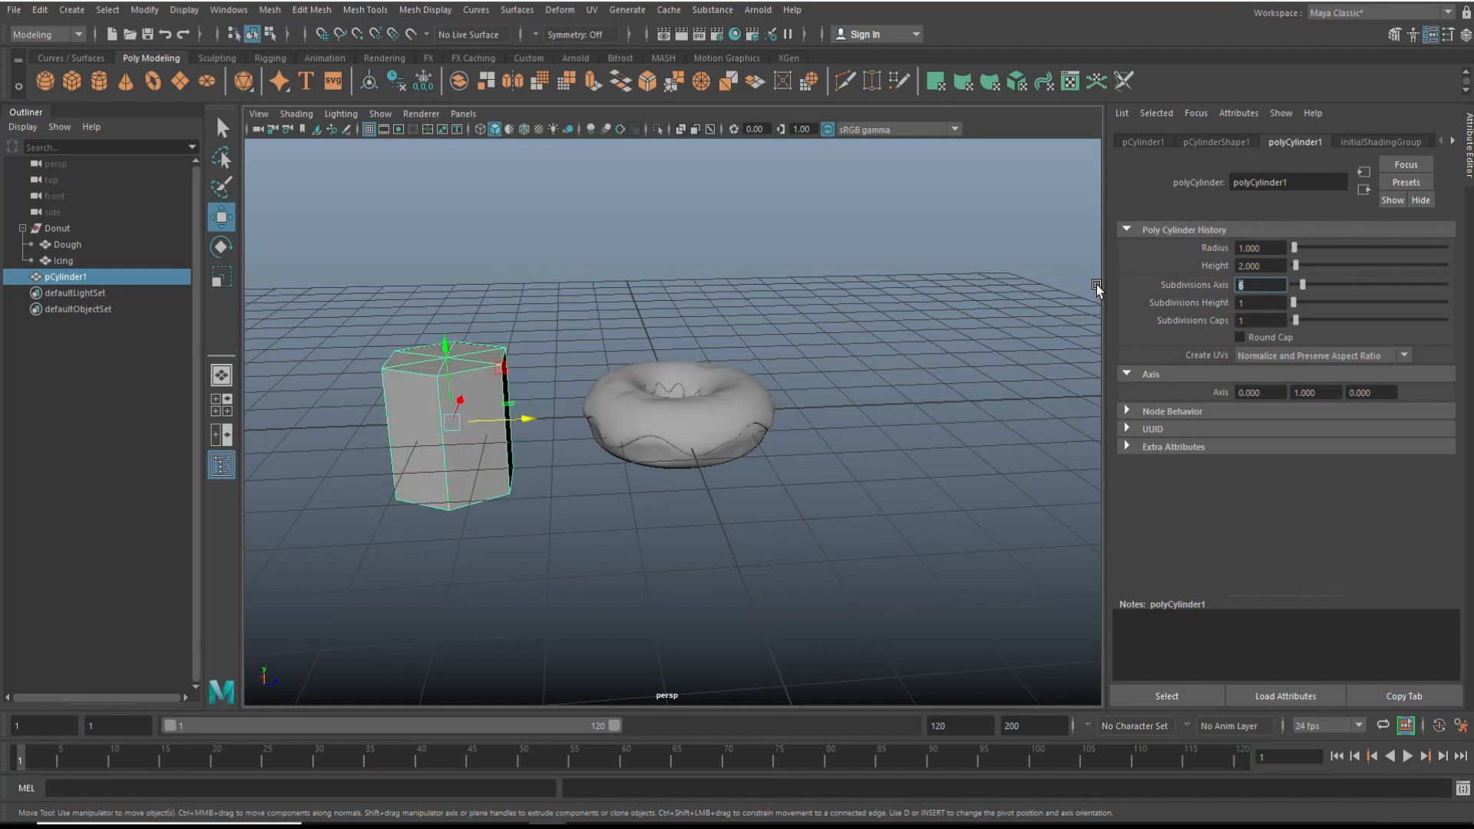
{"action": "double_click", "coordinate": [1267, 319]}
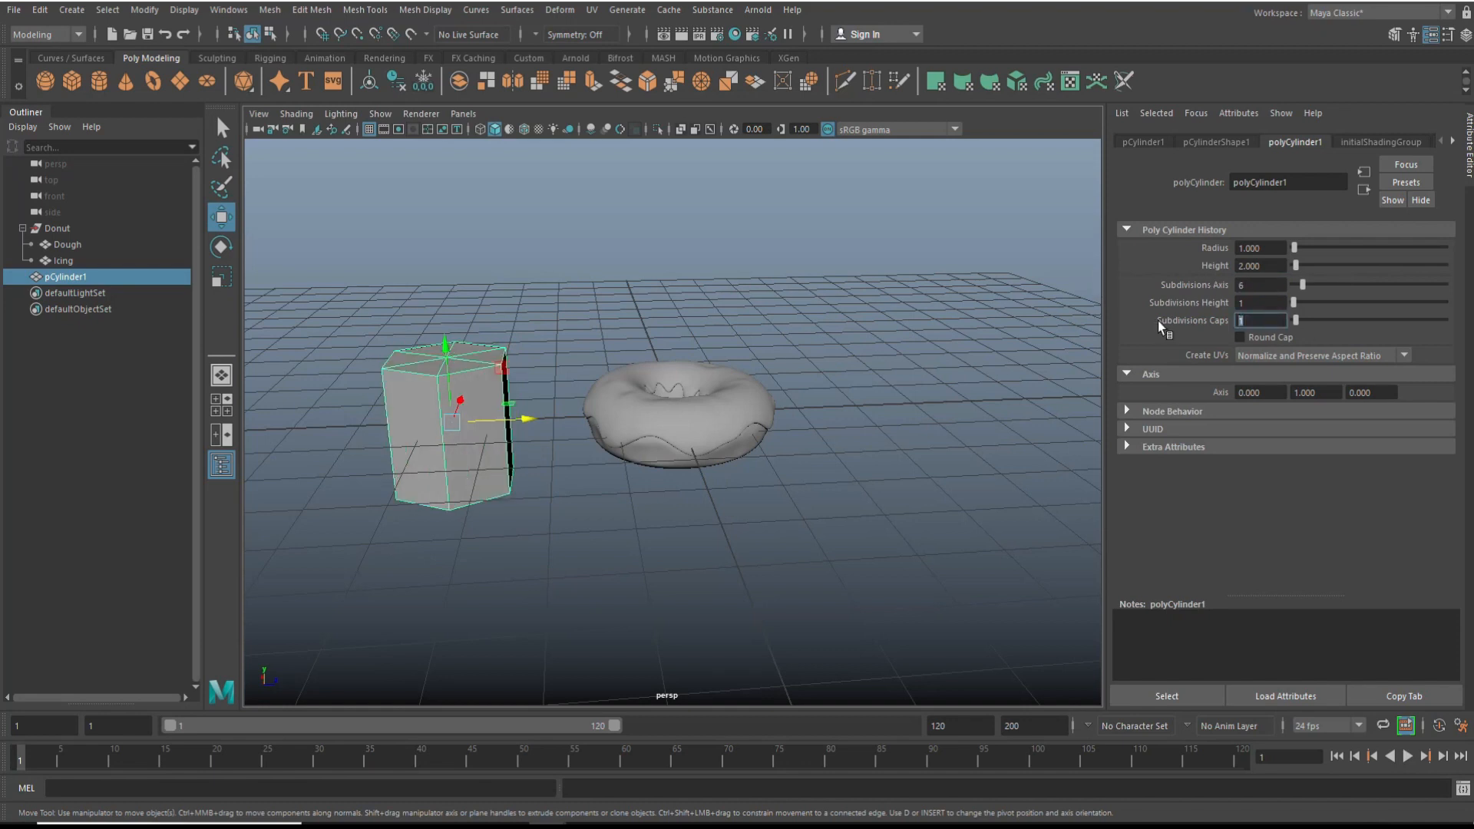
{"action": "key", "text": "Return"}
Select the inner faces of both cylinder caps and scale them apart vertically to give the cylinder tapered ends
{"action": "left_click_drag", "start_coordinate": [612, 492], "coordinate": [827, 575], "text": "alt"}
{"action": "scroll", "coordinate": [806, 569], "scroll_direction": "up", "scroll_amount": 3}
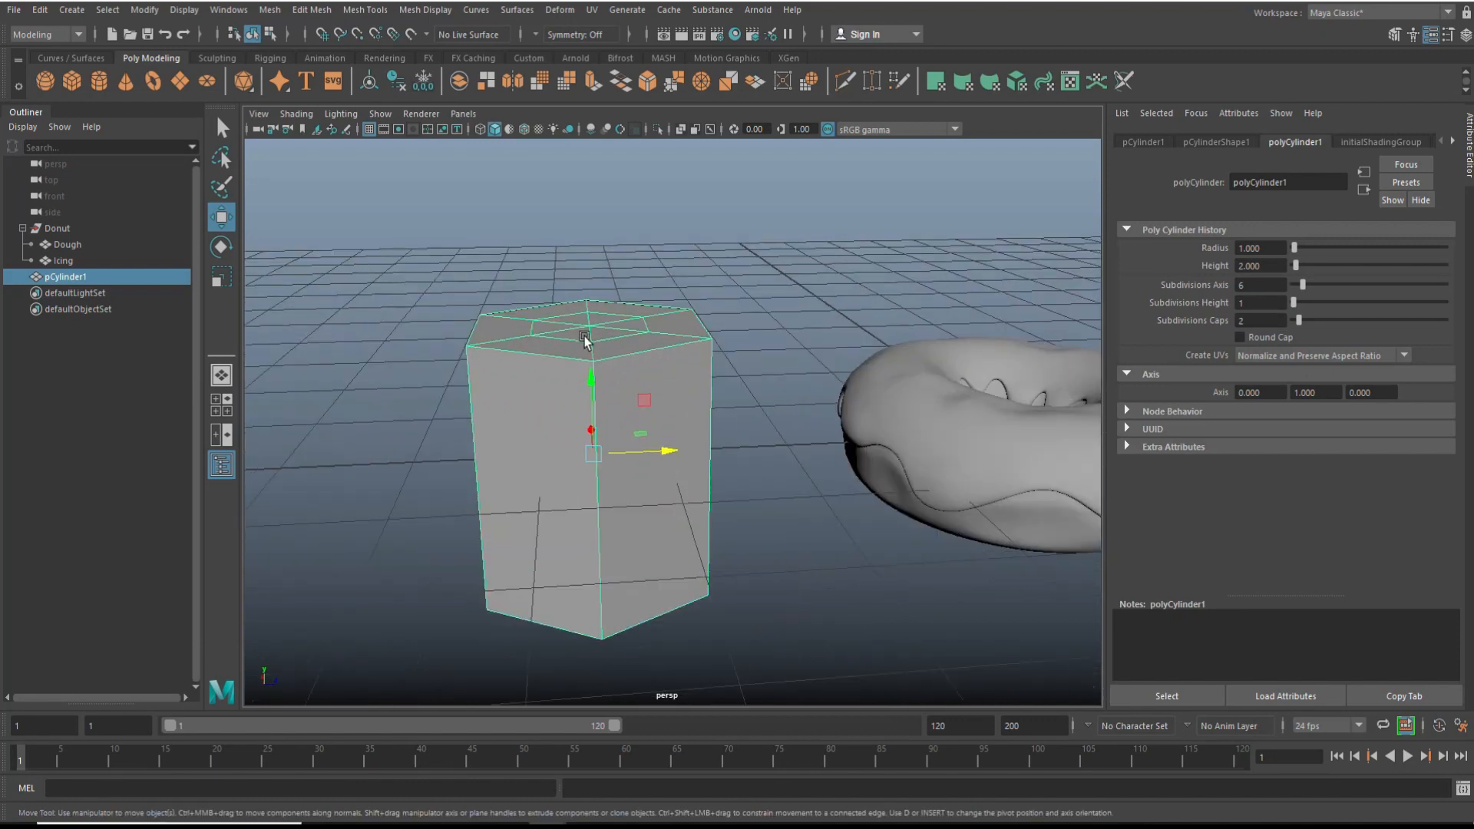
{"action": "right_click_drag", "start_coordinate": [587, 328], "coordinate": [601, 371]}
{"action": "left_click_drag", "start_coordinate": [748, 461], "coordinate": [750, 472], "text": "alt"}
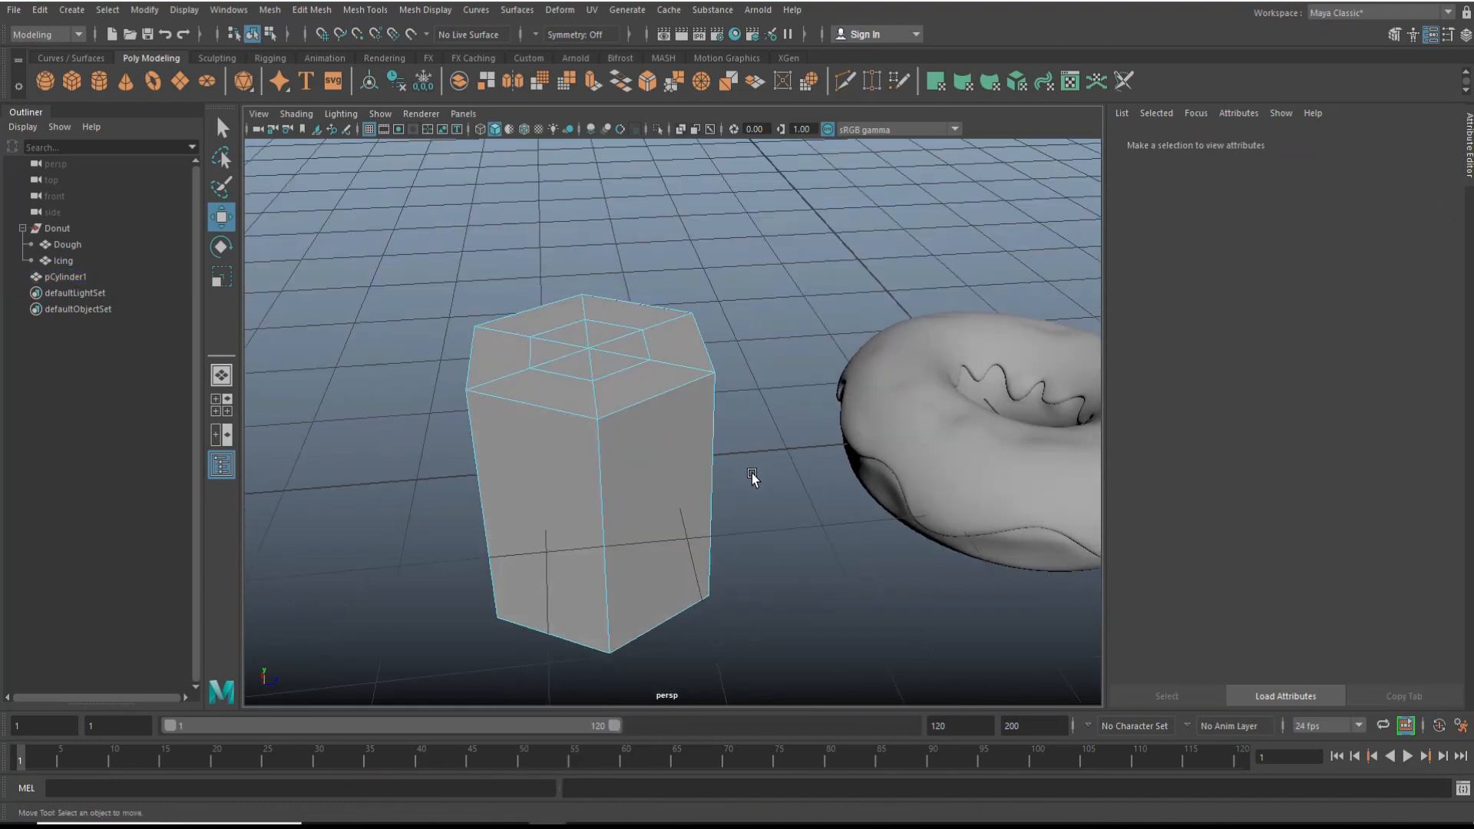
{"action": "left_click", "coordinate": [585, 338]}
{"action": "left_click_drag", "start_coordinate": [763, 566], "coordinate": [774, 439], "text": "alt"}
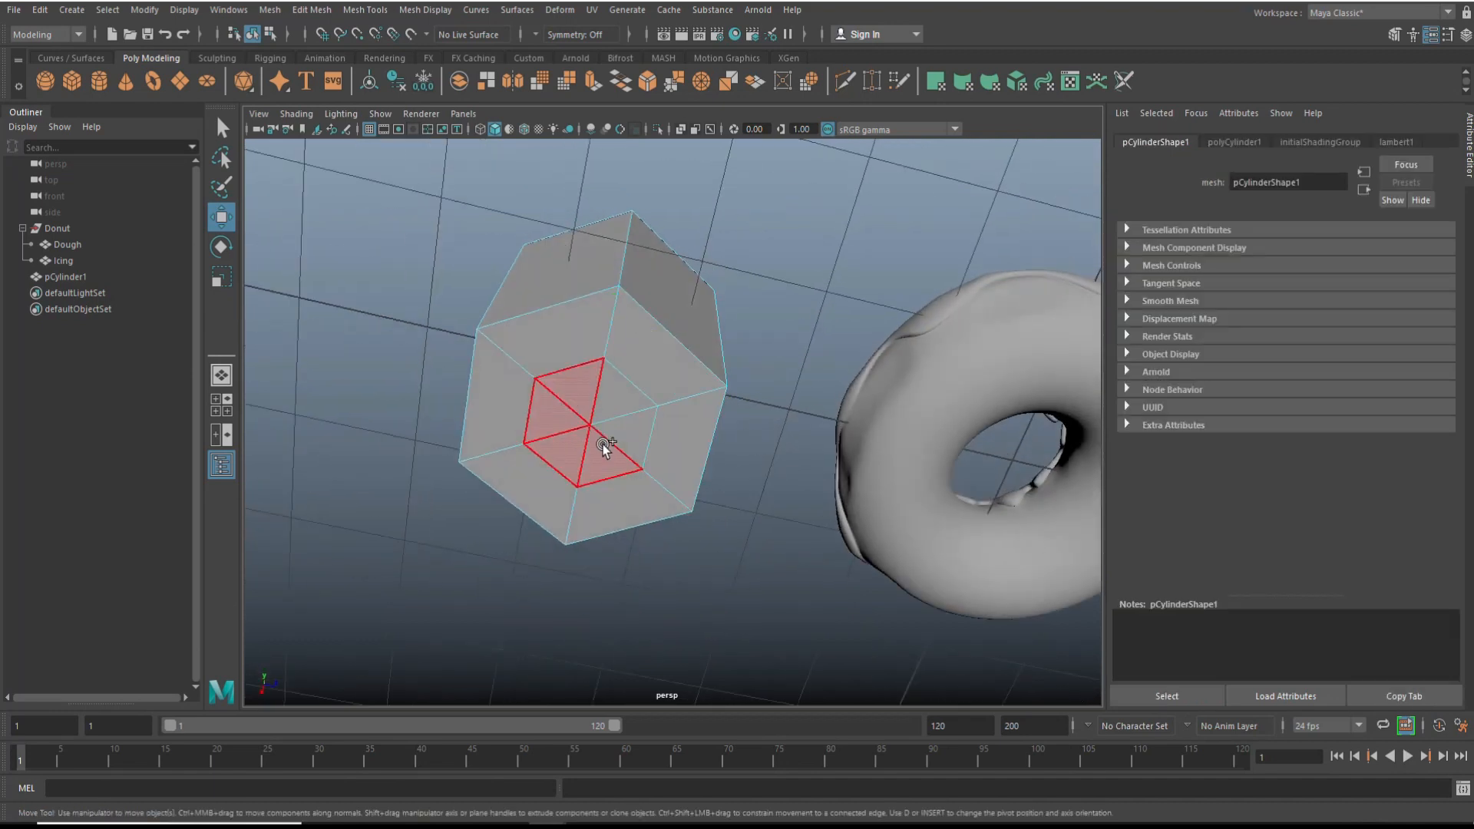
{"action": "left_click_drag", "start_coordinate": [616, 405], "coordinate": [773, 588], "text": "alt"}
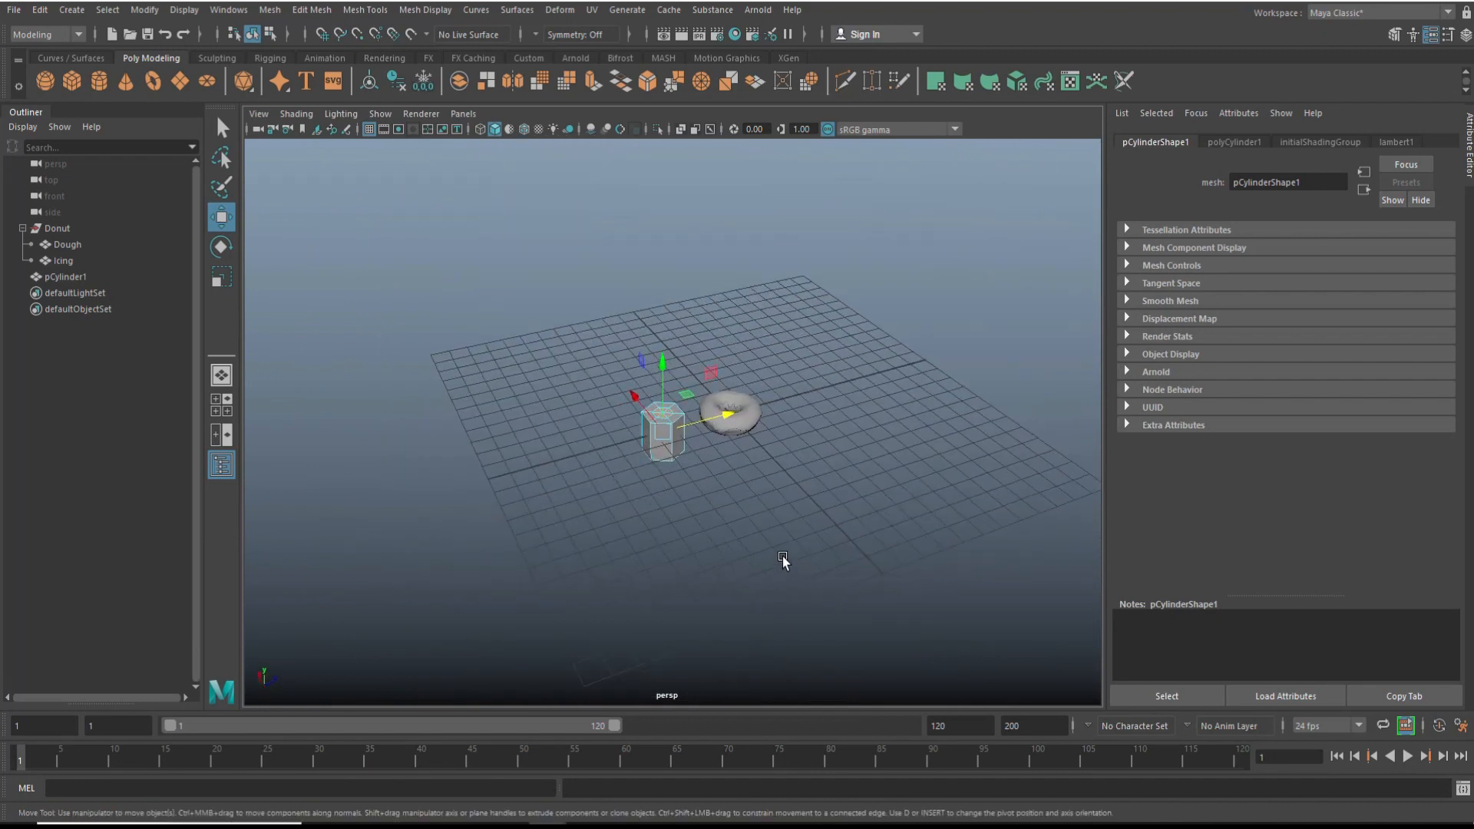
{"action": "scroll", "coordinate": [791, 547], "scroll_direction": "up", "scroll_amount": 5}
{"action": "key", "text": "r"}
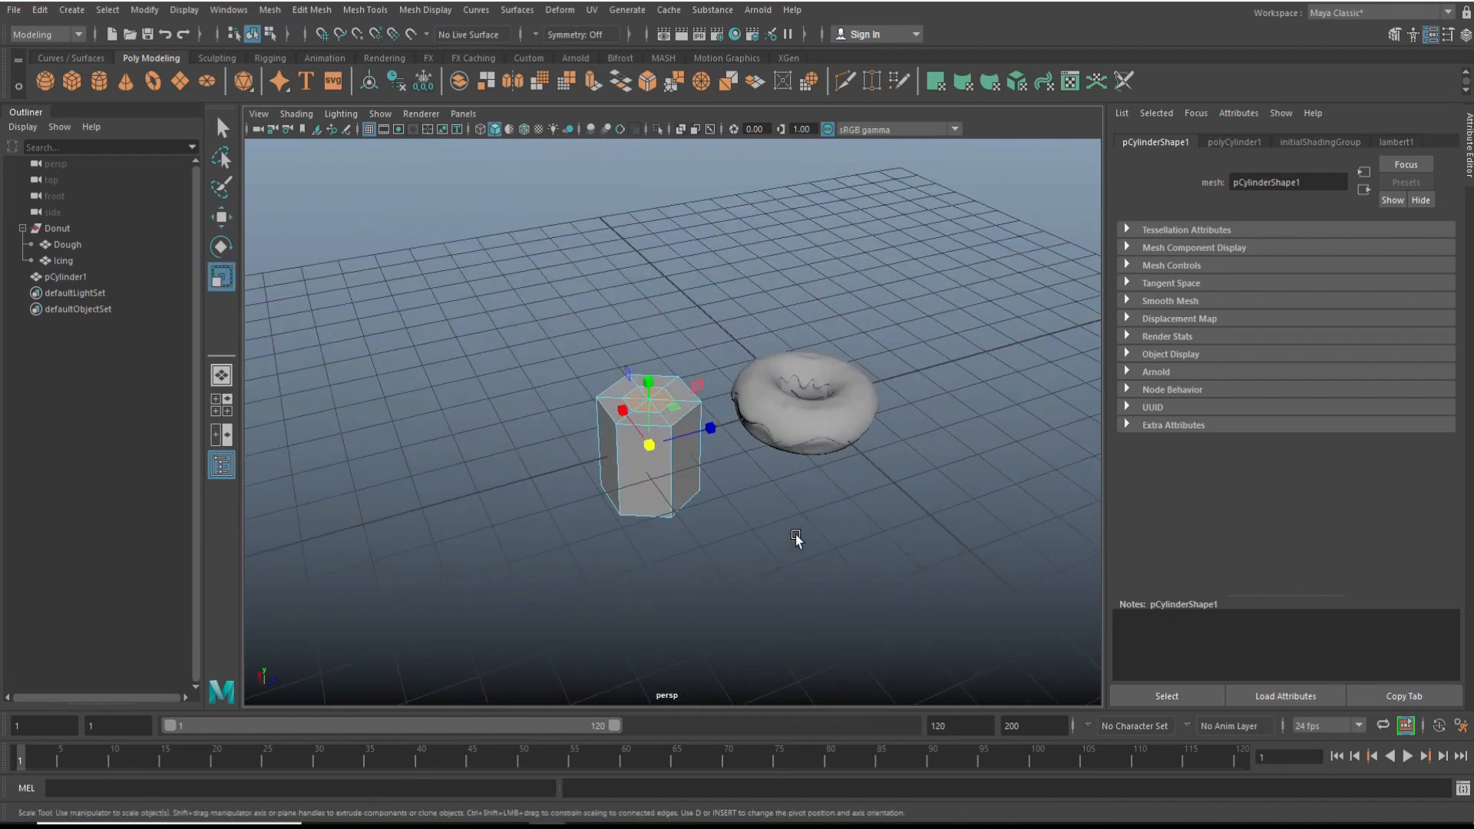
{"action": "left_click_drag", "start_coordinate": [647, 381], "coordinate": [654, 340]}
{"action": "scroll", "coordinate": [741, 432], "scroll_direction": "up", "scroll_amount": 5}
{"action": "mouse_move", "coordinate": [741, 431]}
{"action": "left_mouse_down", "text": "alt"}
{"action": "mouse_move", "coordinate": [744, 407]}
{"action": "mouse_move", "coordinate": [754, 415]}
{"action": "left_mouse_up", "text": "alt"}
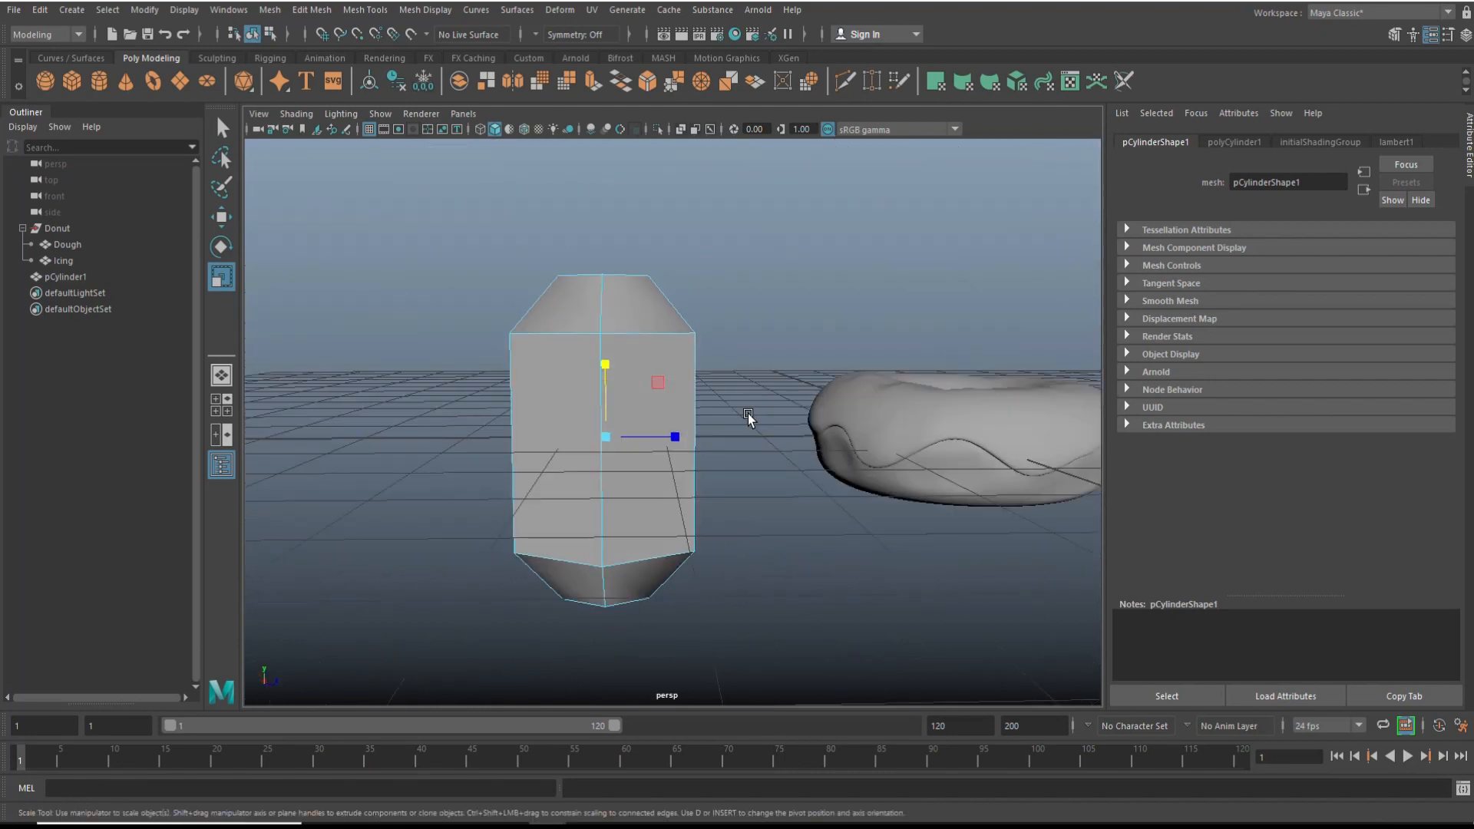
Return the cylinder to object mode, stretch it slightly along its height, and clear the selection
{"action": "right_click_drag", "start_coordinate": [621, 298], "coordinate": [685, 278]}
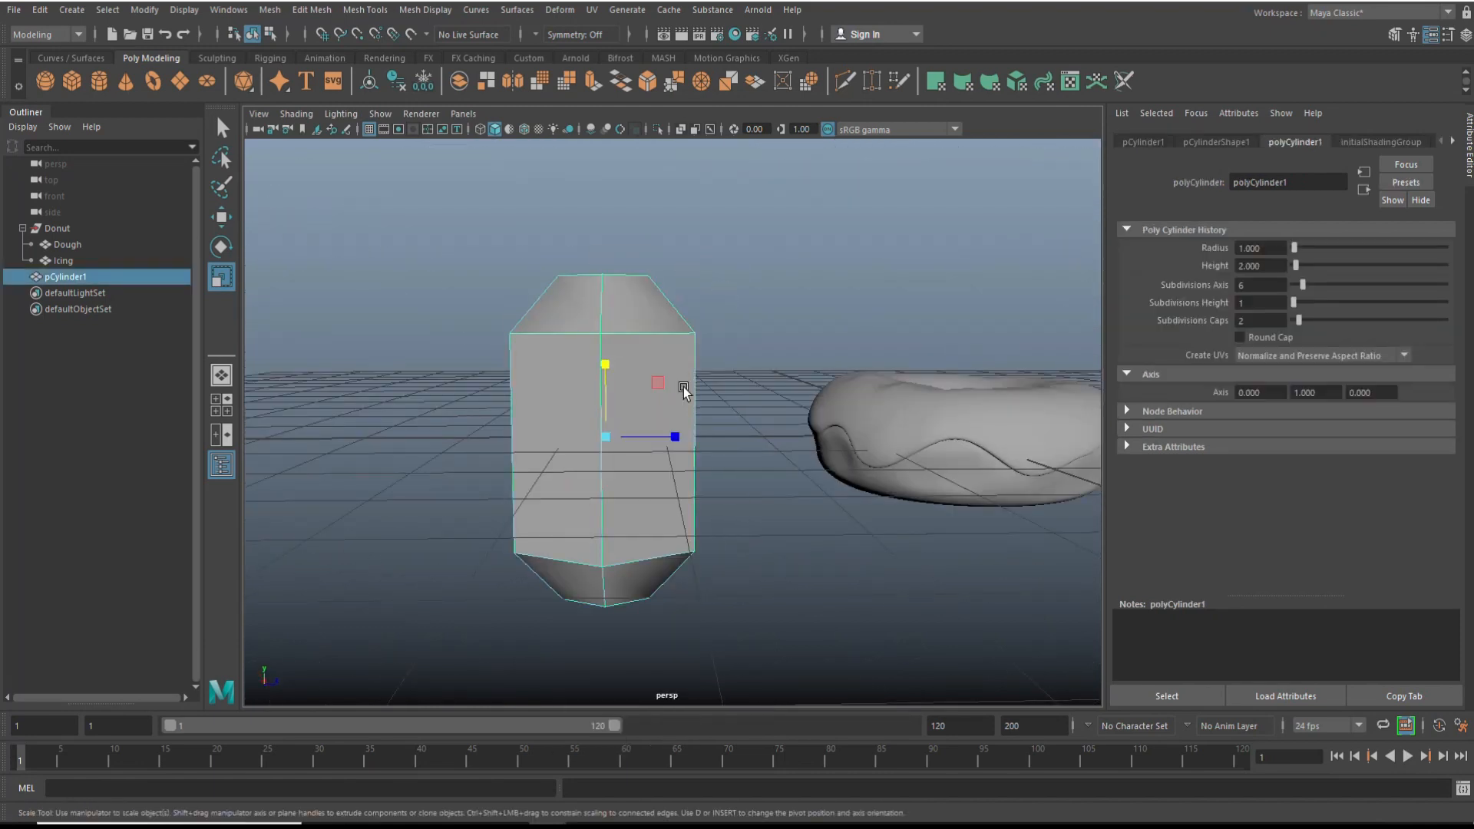
{"action": "left_click_drag", "start_coordinate": [607, 366], "coordinate": [609, 345]}
{"action": "left_click", "coordinate": [779, 542]}
{"action": "left_click_drag", "start_coordinate": [779, 542], "coordinate": [839, 559], "text": "alt"}
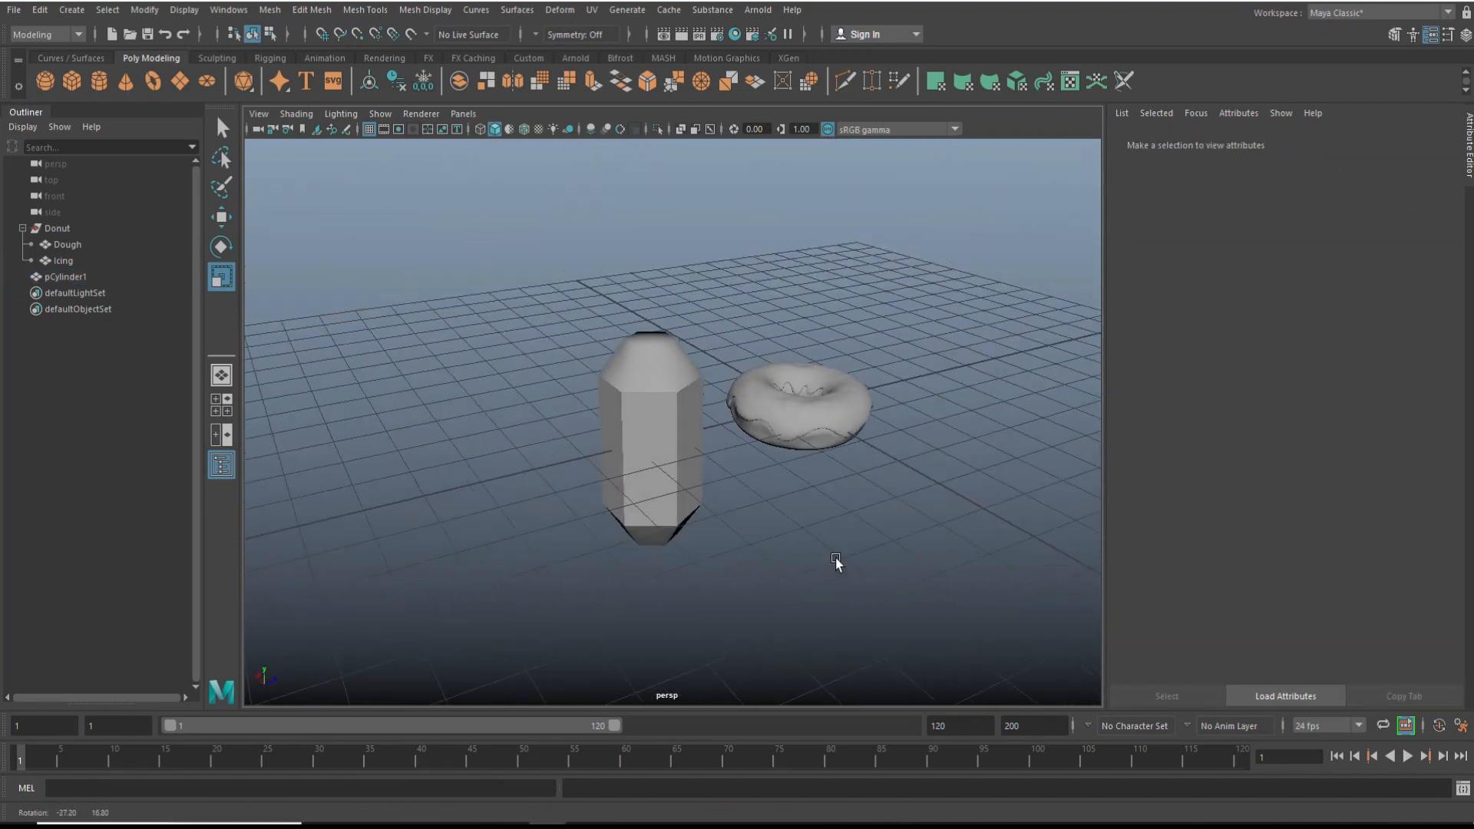
Shrink the whole cylinder uniformly to a tiny piece beside the donut, with scale values of about 0.027, 0.035 and 0.027
{"action": "right_click", "coordinate": [653, 375]}
{"action": "left_click", "coordinate": [728, 351]}
{"action": "left_click", "coordinate": [661, 410]}
{"action": "left_click_drag", "start_coordinate": [653, 452], "coordinate": [535, 497]}
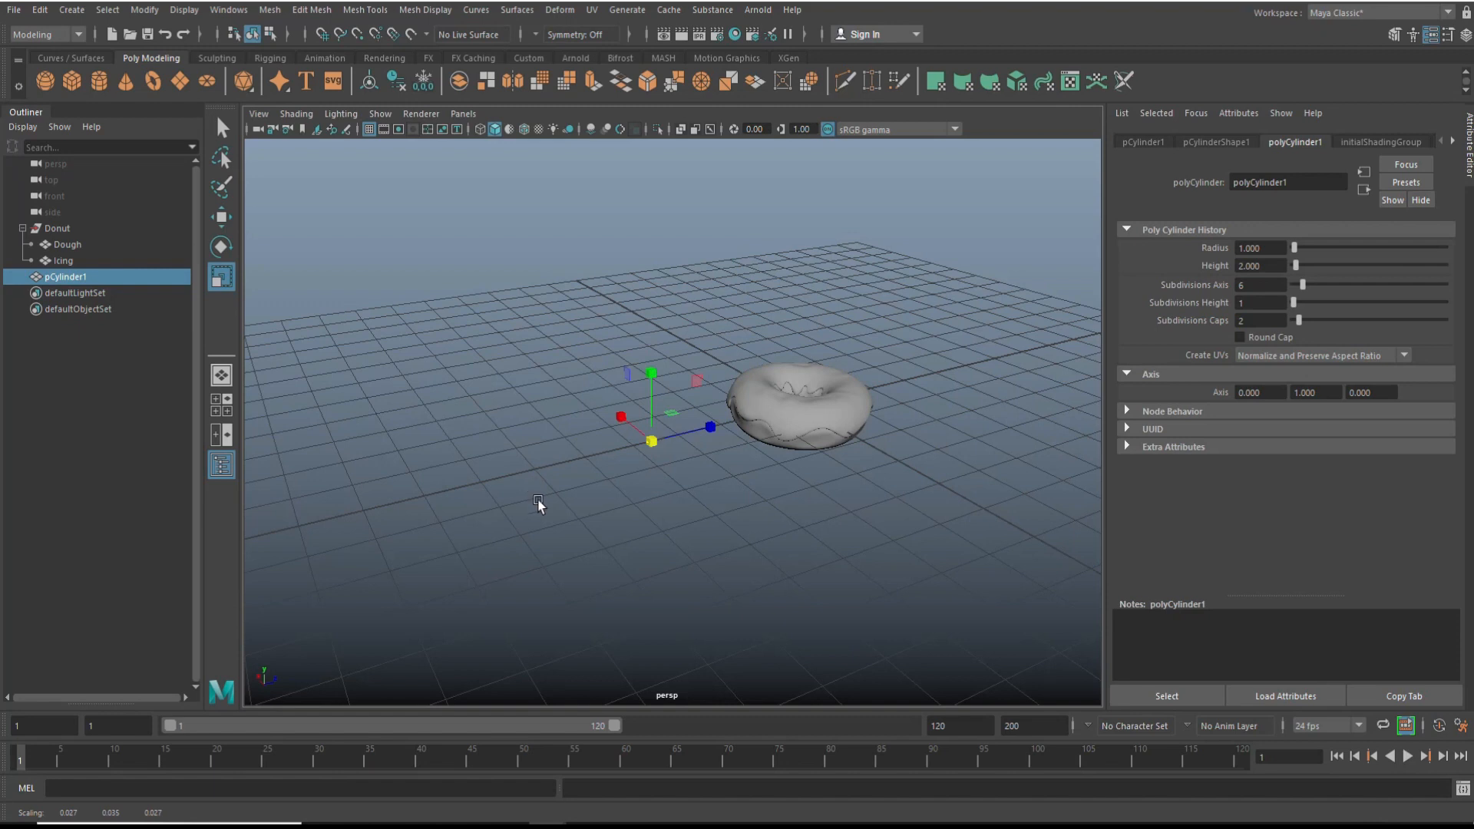
{"action": "key", "text": "f"}
{"action": "scroll", "coordinate": [716, 568], "scroll_direction": "down", "scroll_amount": 5}
{"action": "left_click_drag", "start_coordinate": [717, 568], "coordinate": [796, 578], "text": "alt"}
{"action": "scroll", "coordinate": [811, 580], "scroll_direction": "up", "scroll_amount": 4}
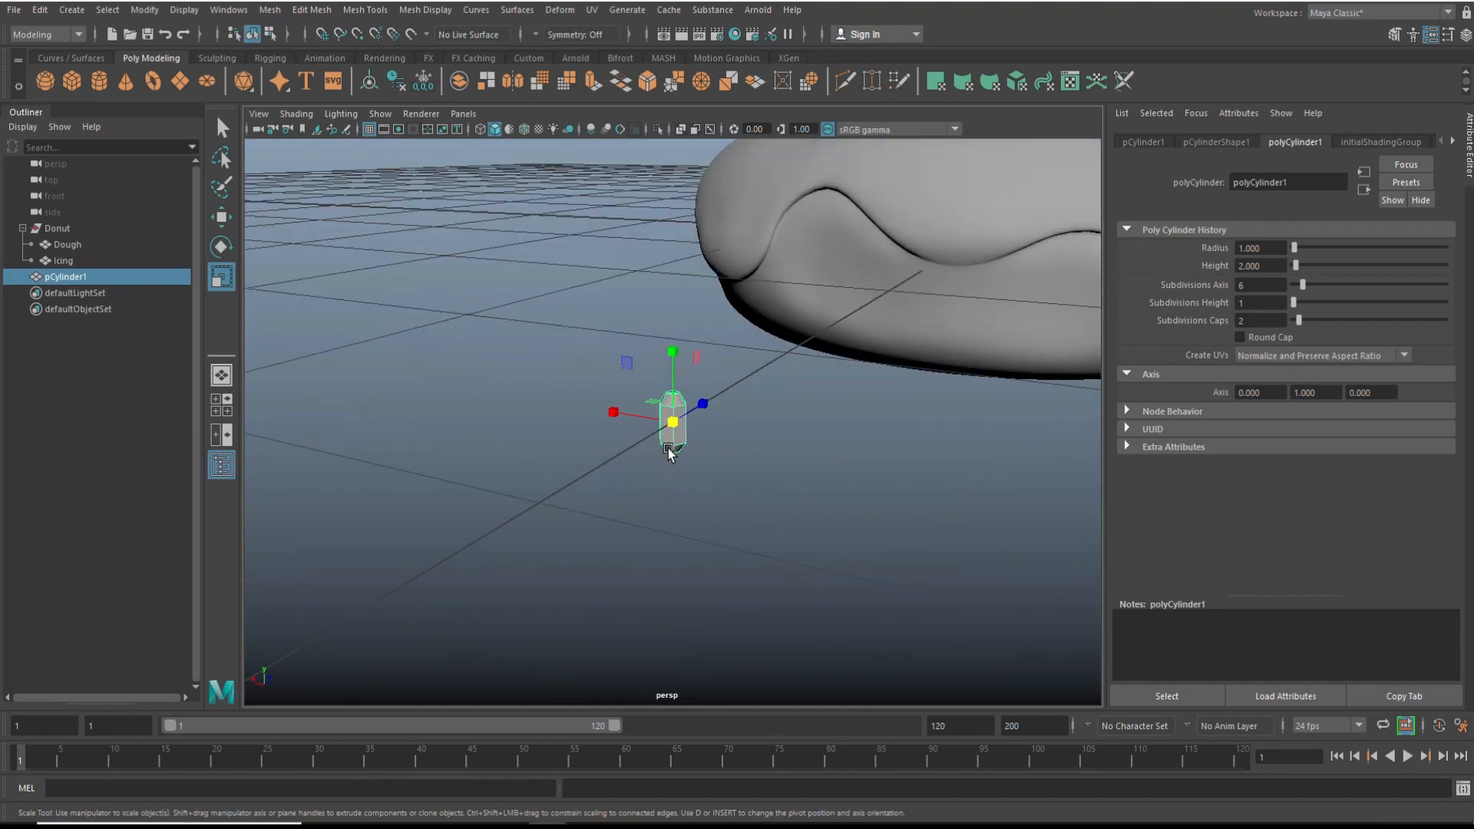
{"action": "left_click_drag", "start_coordinate": [672, 423], "coordinate": [745, 566]}
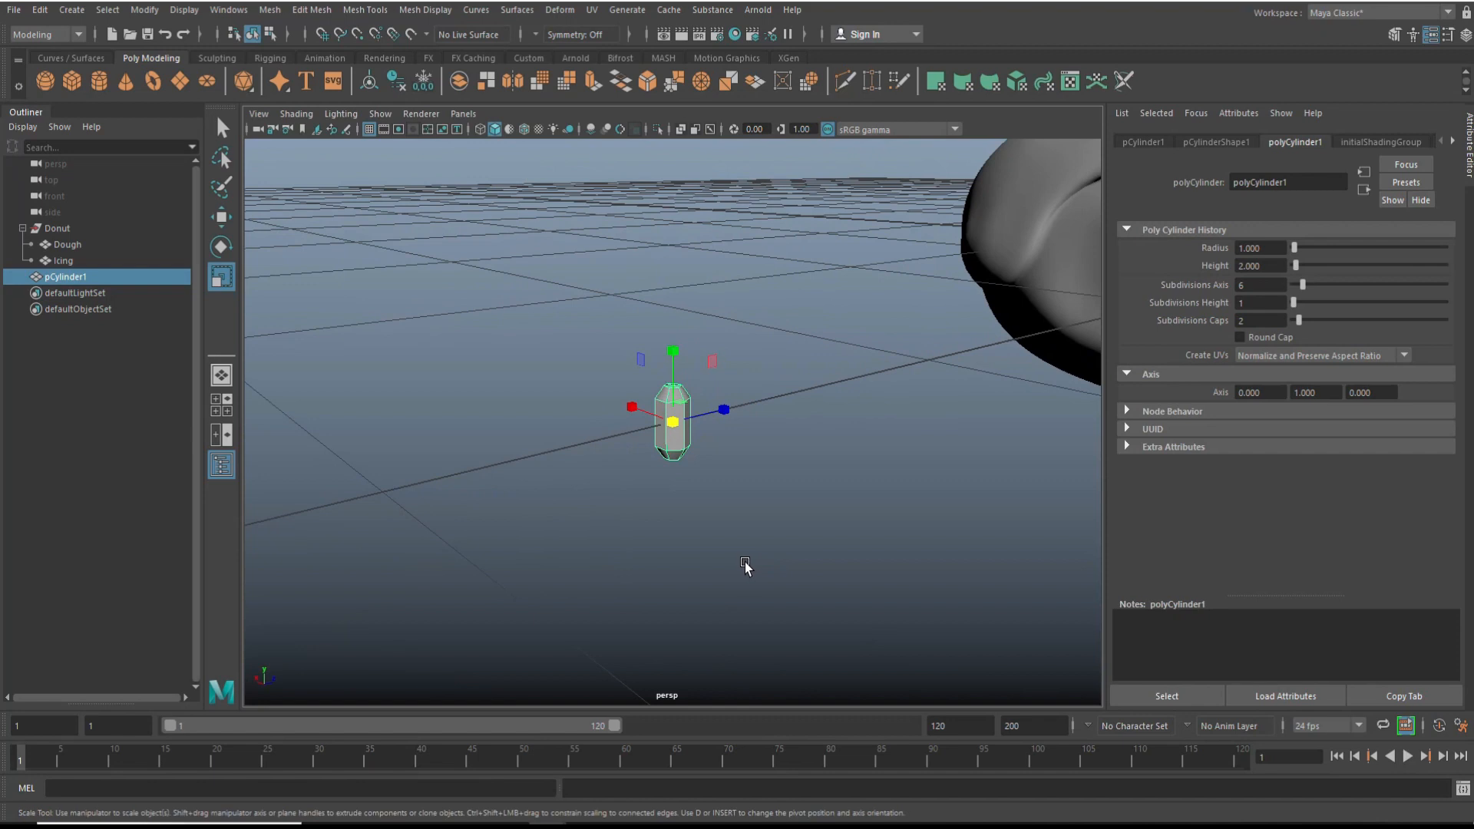
Rotate the small cylinder 90 degrees about X and raise it in the side view so its underside rests on the grid line
{"action": "key", "text": "e"}
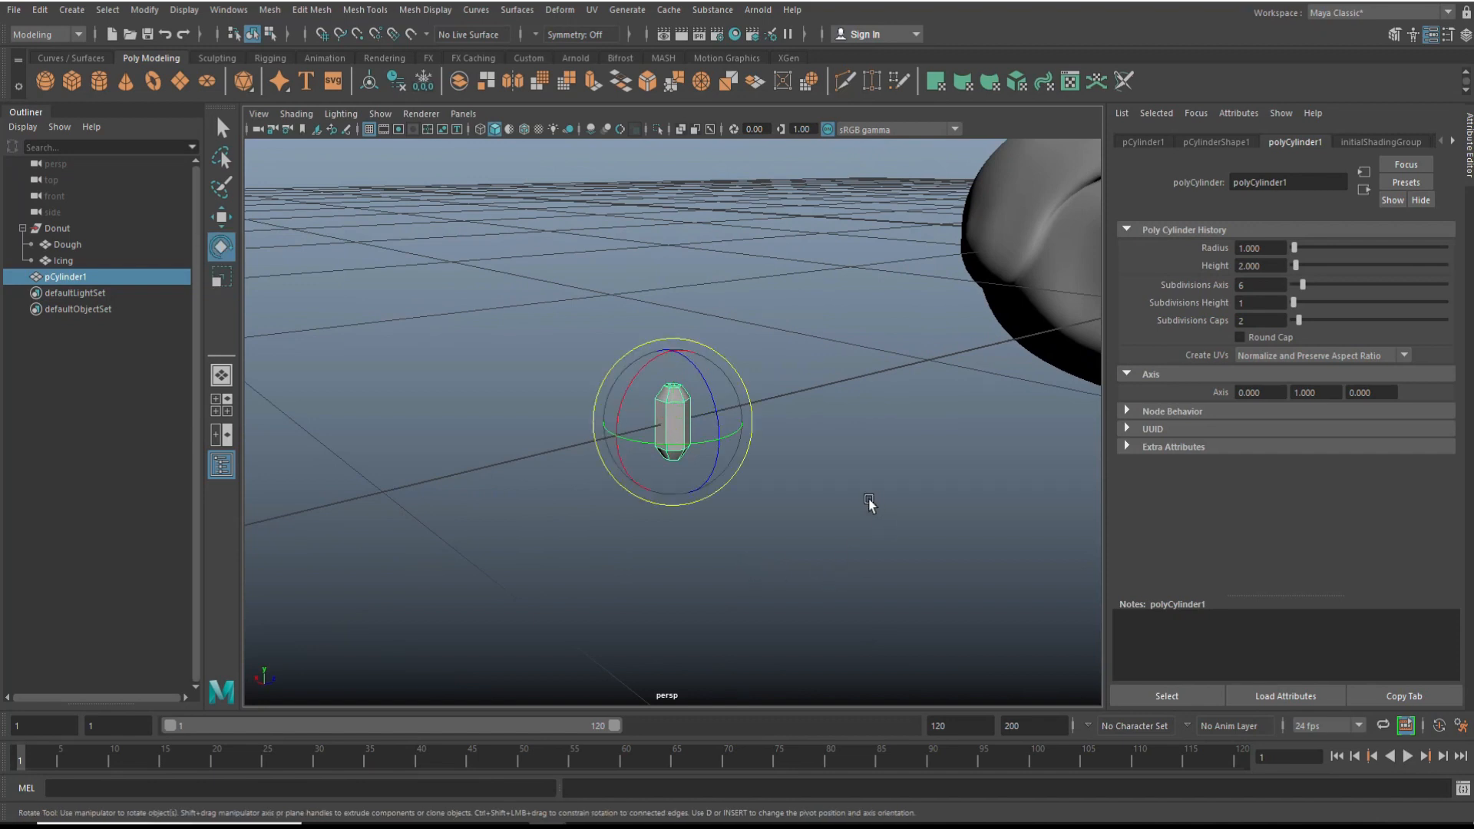
{"action": "left_click_drag", "start_coordinate": [626, 405], "coordinate": [687, 349]}
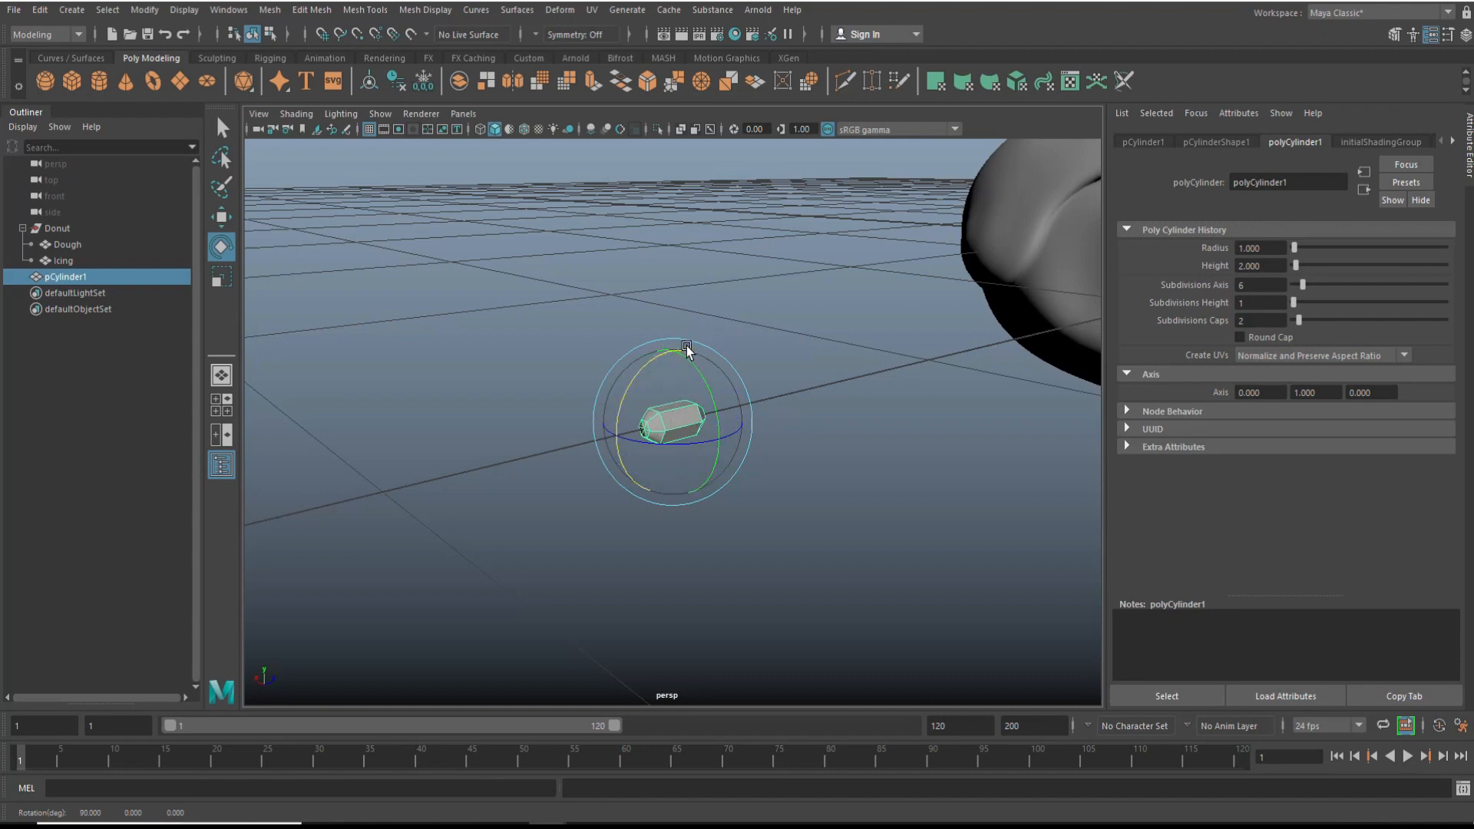
{"action": "left_click", "coordinate": [222, 405]}
{"action": "key", "text": "space"}
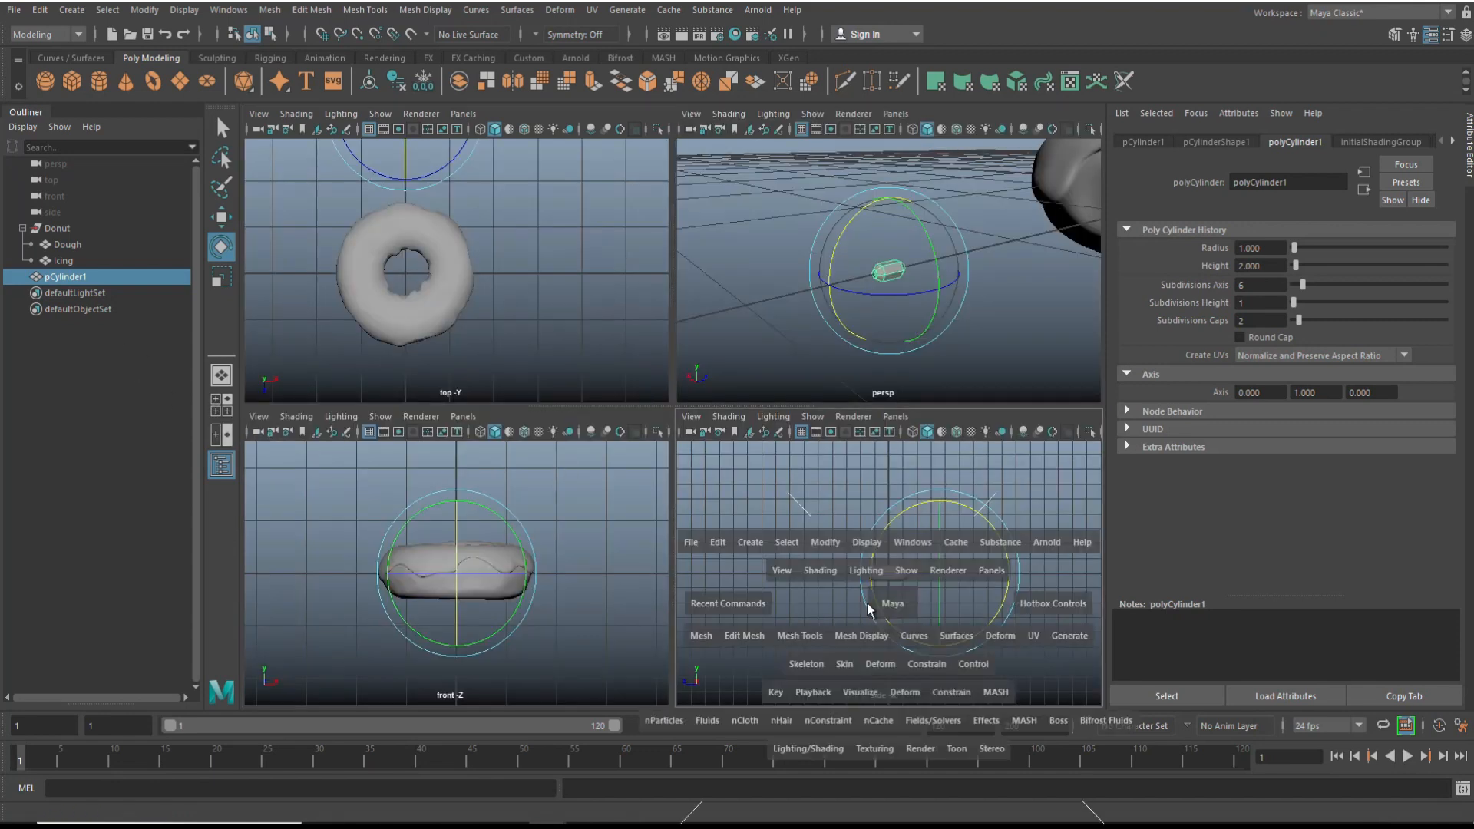
{"action": "key", "text": "f"}
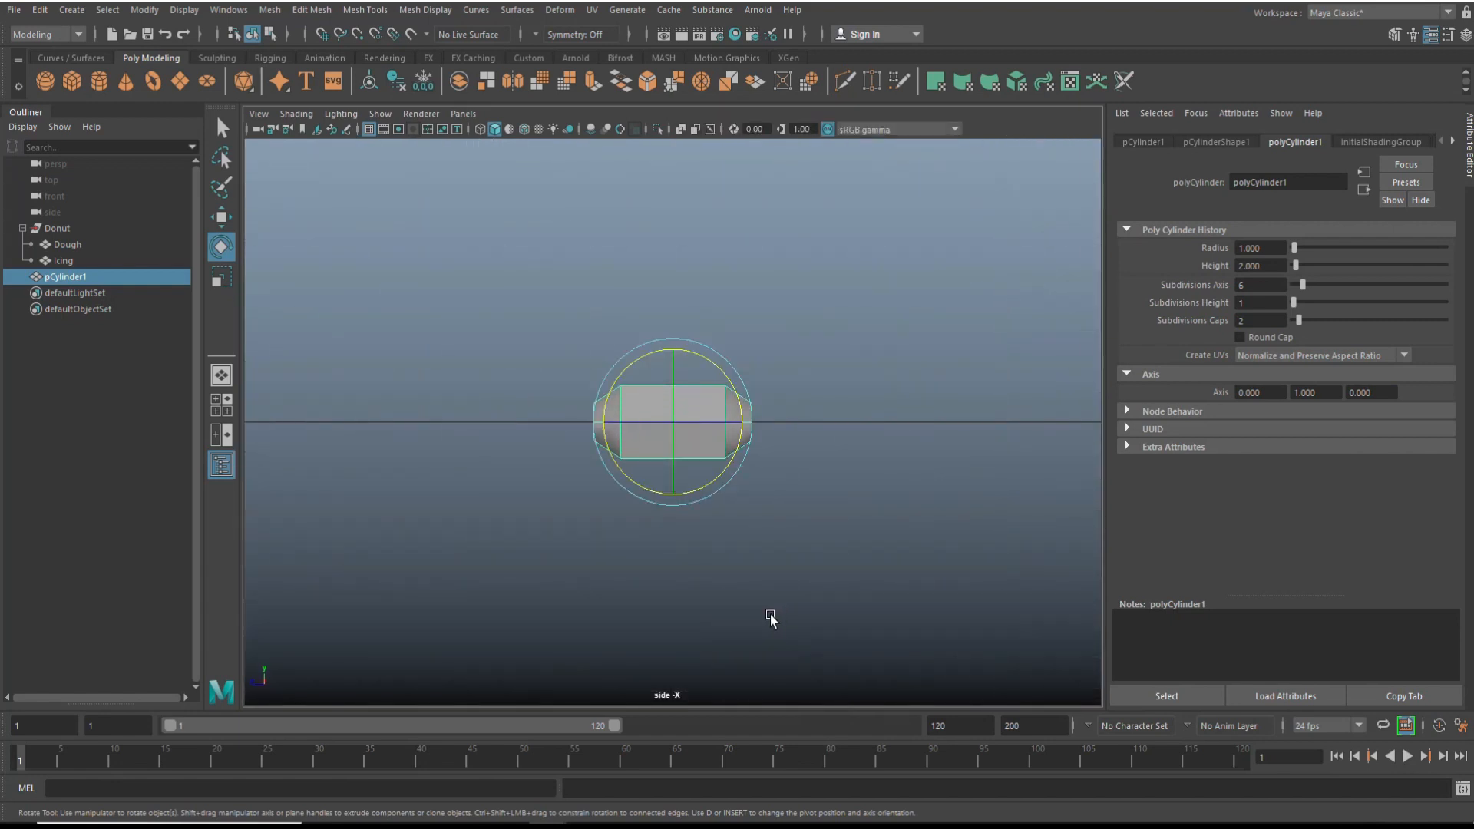
{"action": "key", "text": "w"}
{"action": "left_click_drag", "start_coordinate": [670, 350], "coordinate": [679, 315]}
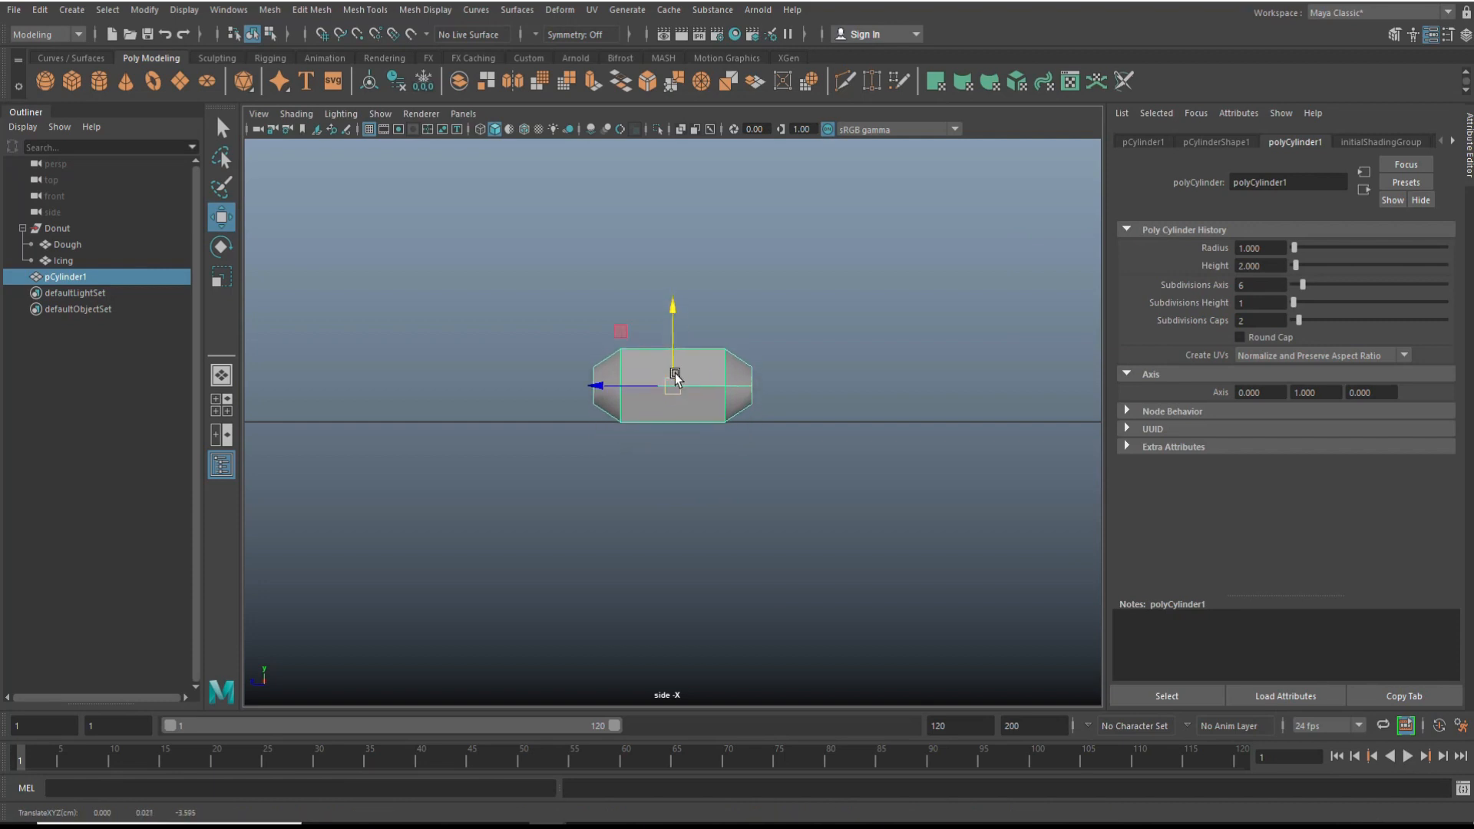
Move the small cylinder's pivot point down from its centre to just above its underside
{"action": "key", "text": "d"}
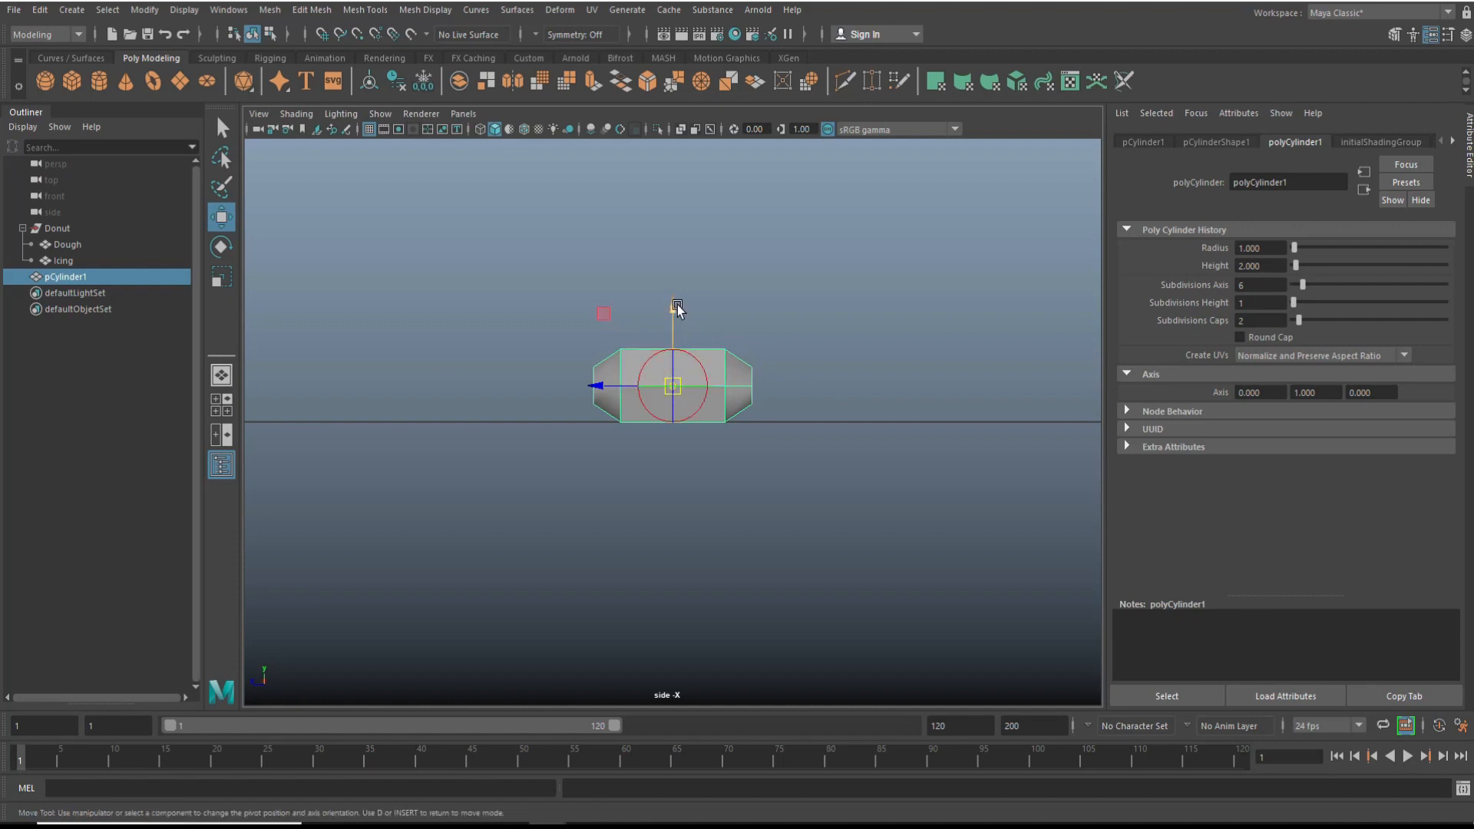
{"action": "left_click_drag", "start_coordinate": [671, 308], "coordinate": [685, 341]}
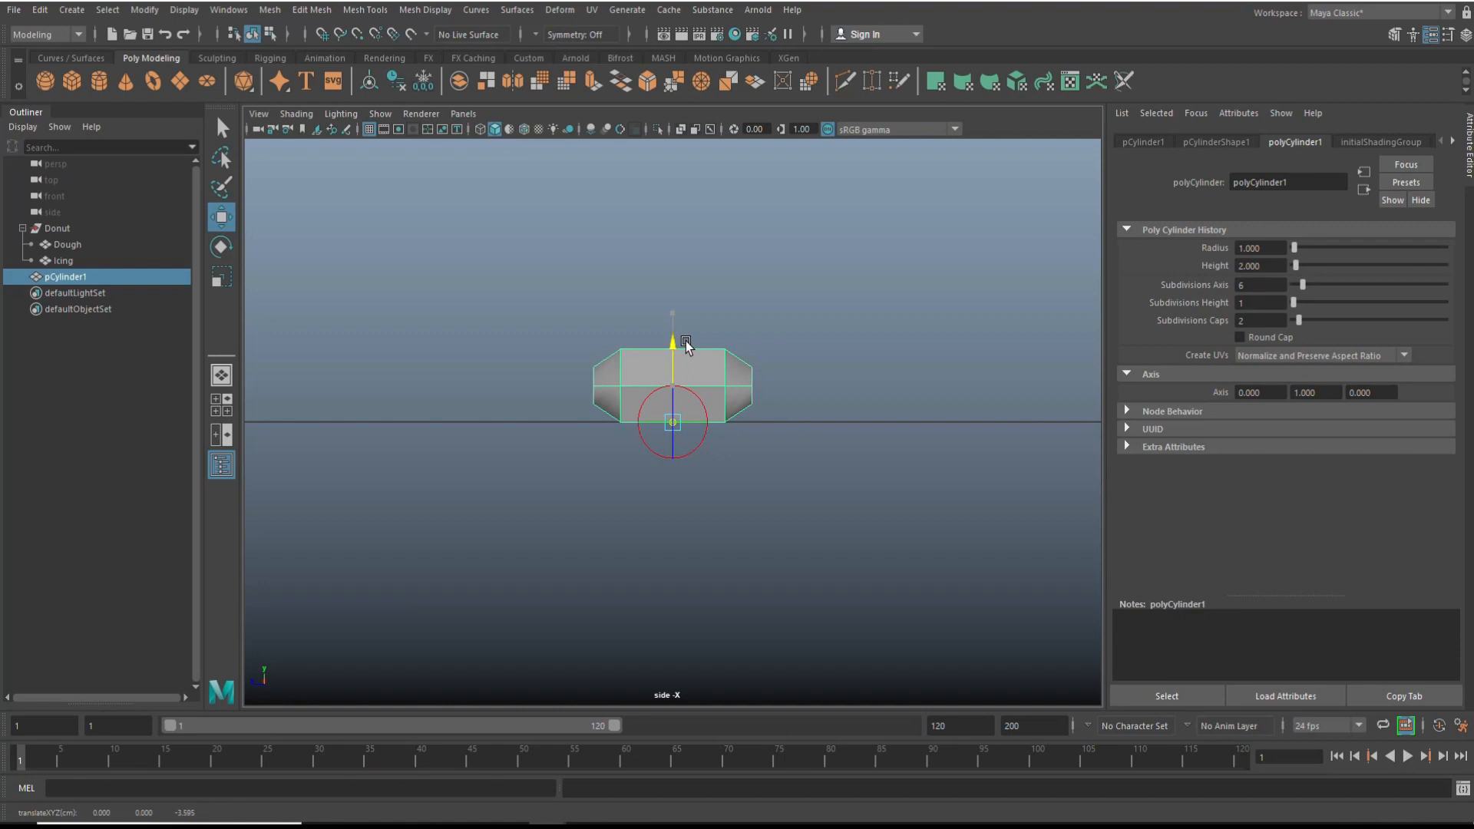
{"action": "left_click_drag", "start_coordinate": [685, 340], "coordinate": [684, 327]}
{"action": "key", "text": "d"}
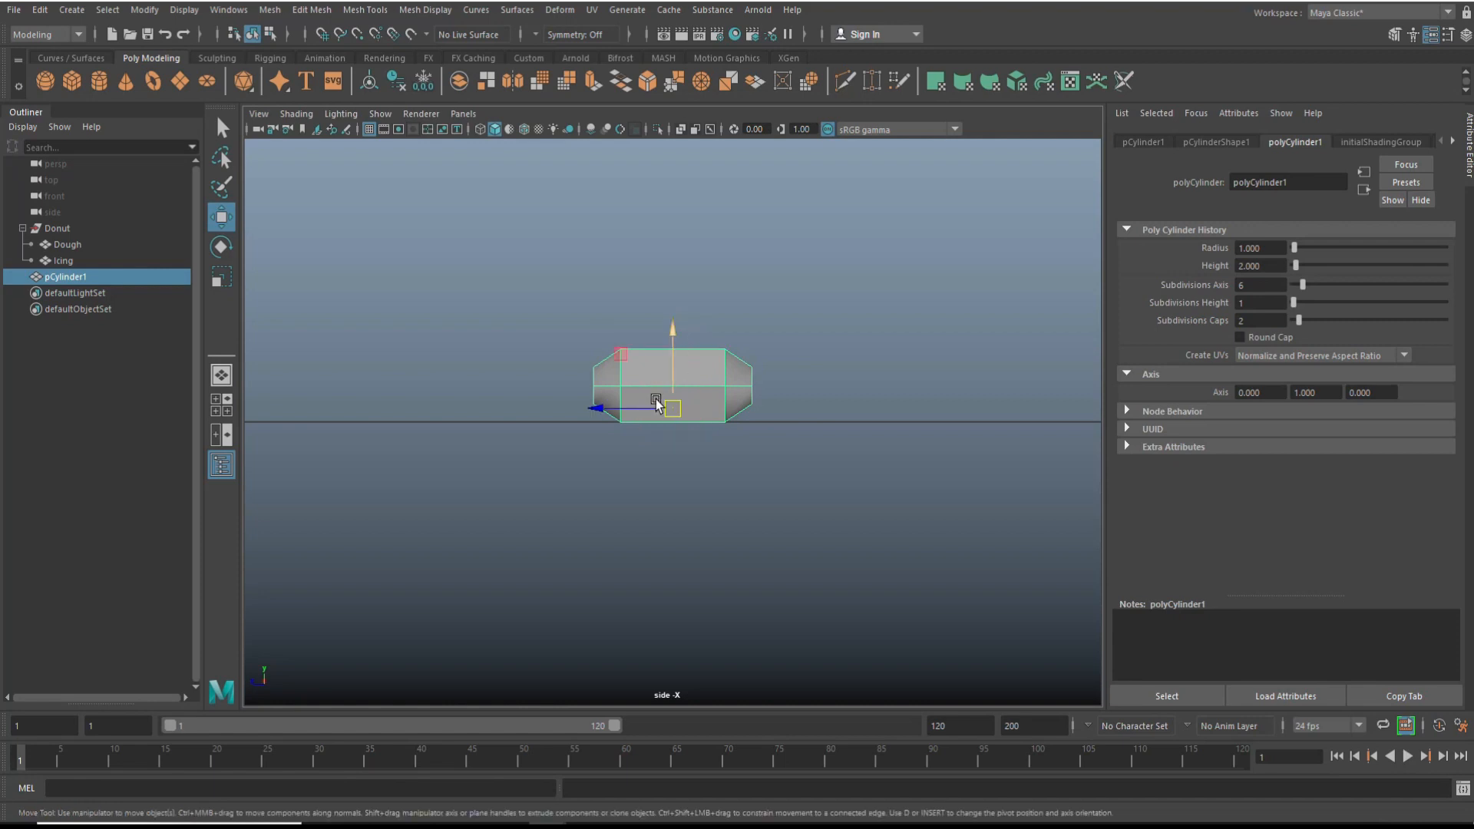
Return to a full perspective view and rename the small cylinder as Ref_Sprinkle
{"action": "left_click", "coordinate": [227, 409]}
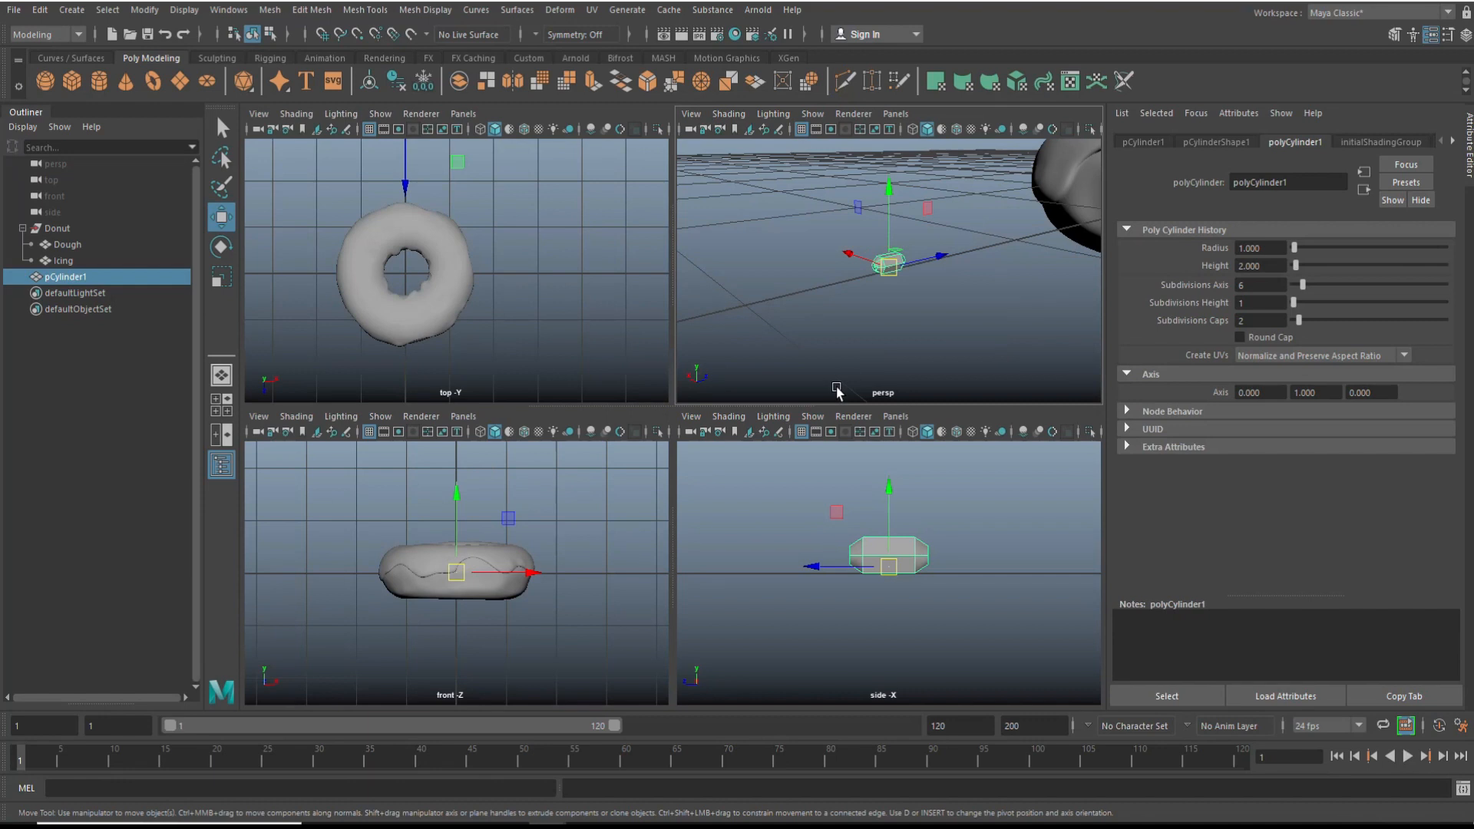
{"action": "key", "text": "space"}
{"action": "left_click_drag", "start_coordinate": [675, 480], "coordinate": [707, 539], "text": "alt"}
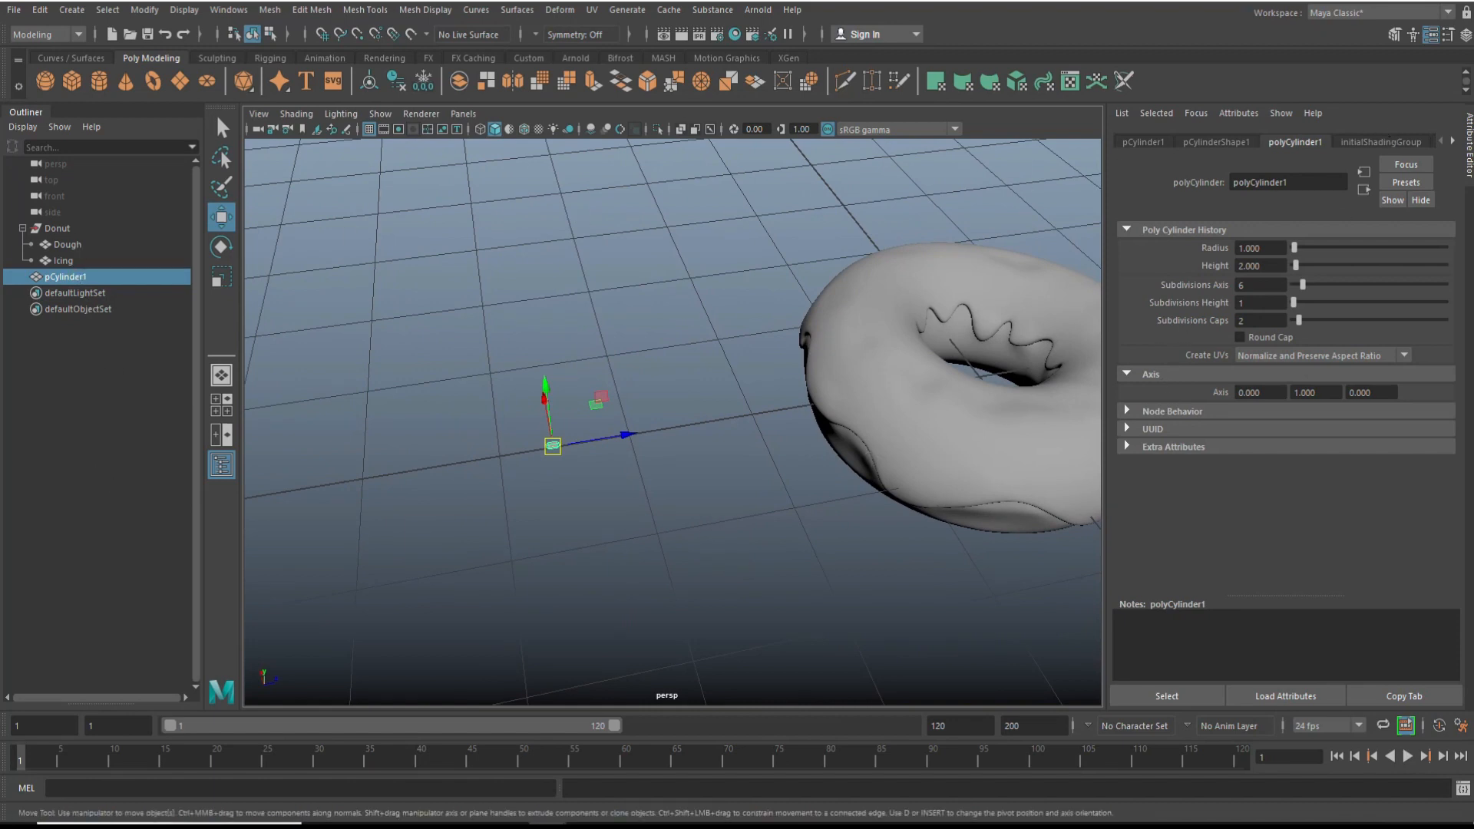
{"action": "double_click", "coordinate": [87, 276]}
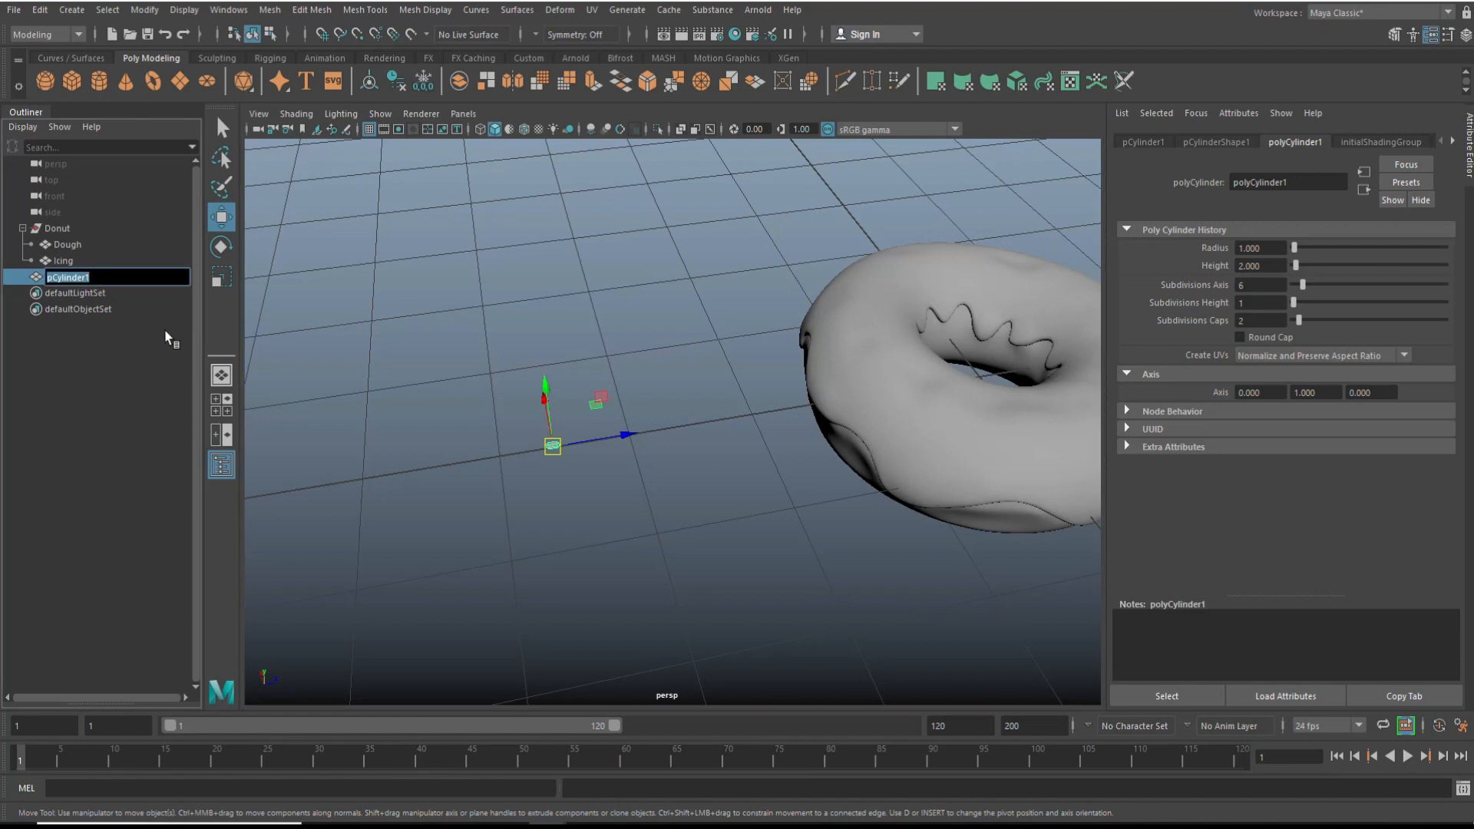
{"action": "type", "text": "Ref_Sprinkle"}
{"action": "key", "text": "Return"}
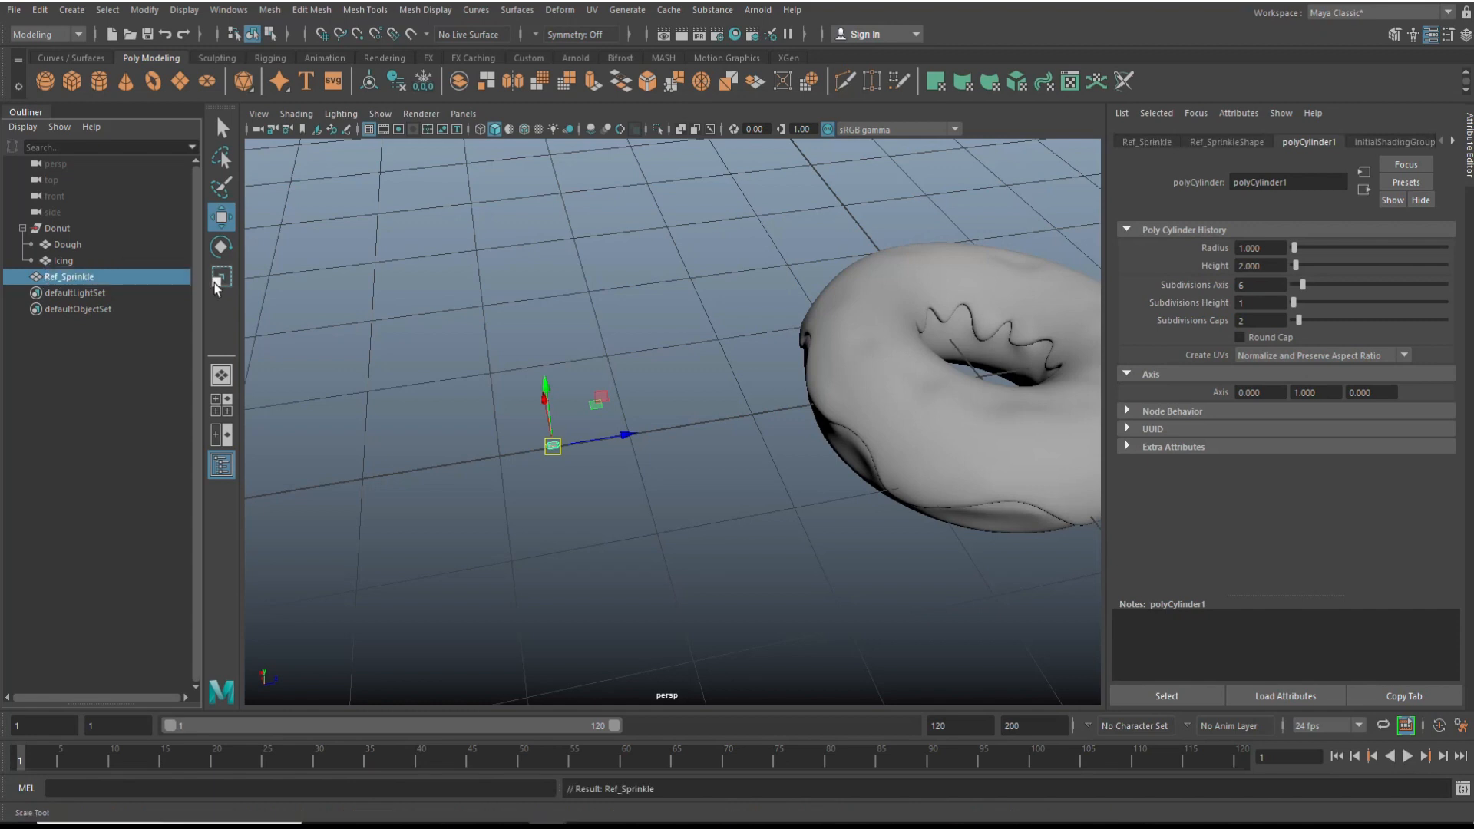
Create a MASH network from Ref_Sprinkle
{"action": "middle_click_drag", "start_coordinate": [662, 527], "coordinate": [529, 543], "text": "alt"}
{"action": "scroll", "coordinate": [453, 527], "scroll_direction": "down", "scroll_amount": 4}
{"action": "left_click_drag", "start_coordinate": [530, 545], "coordinate": [565, 543], "text": "alt"}
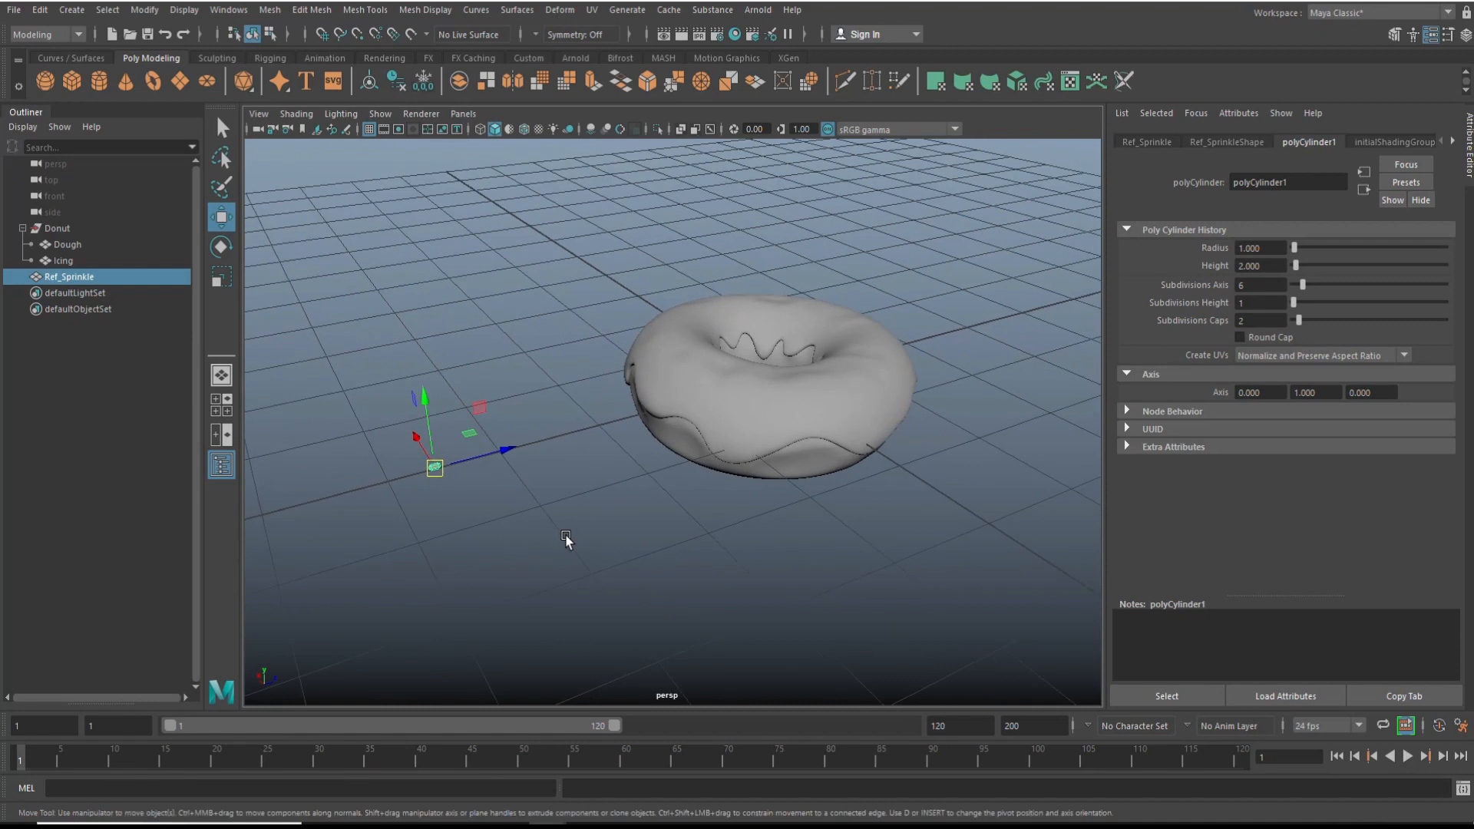
{"action": "left_click", "coordinate": [662, 58]}
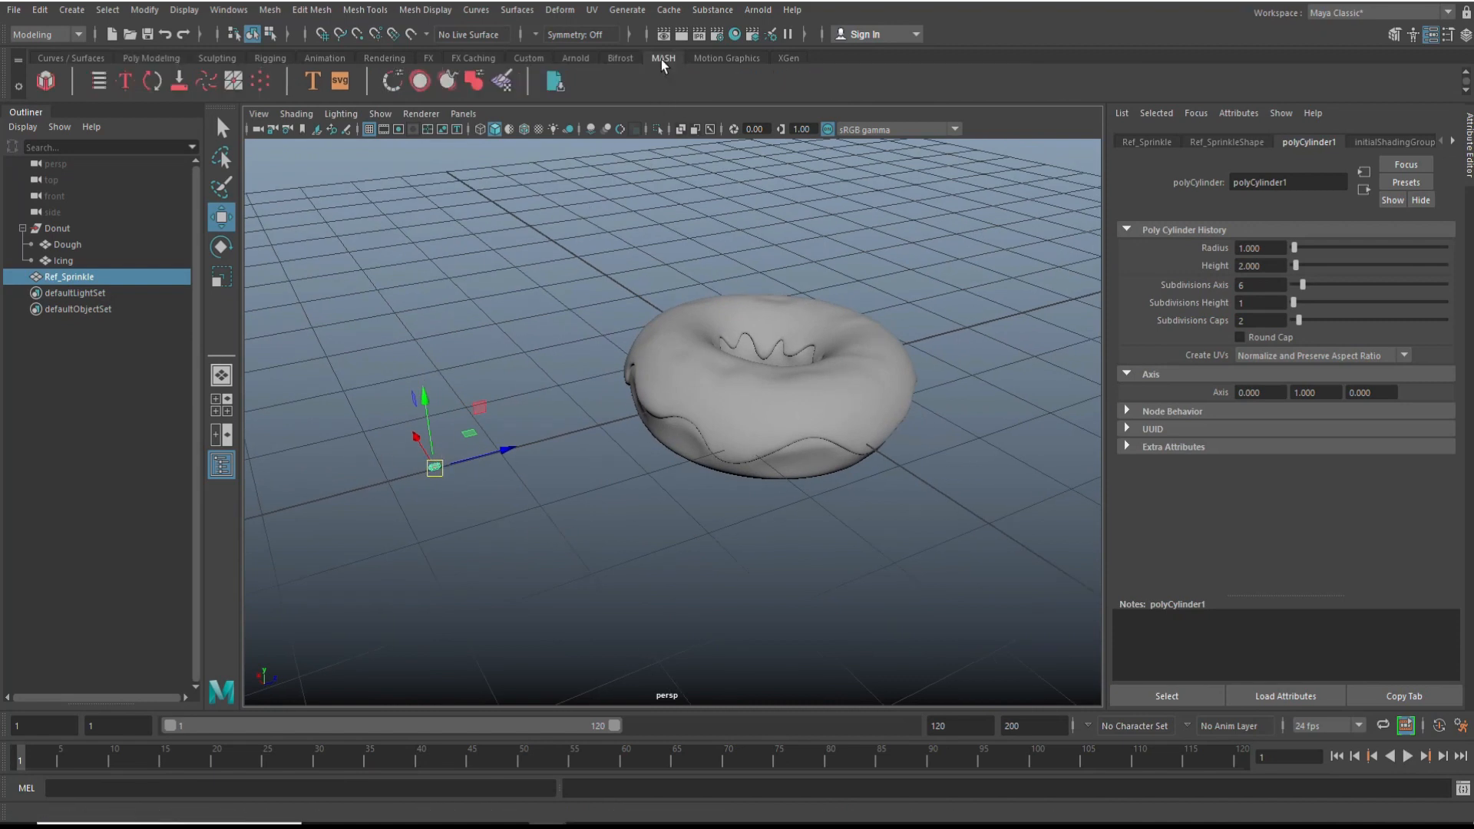
{"action": "left_click", "coordinate": [44, 86]}
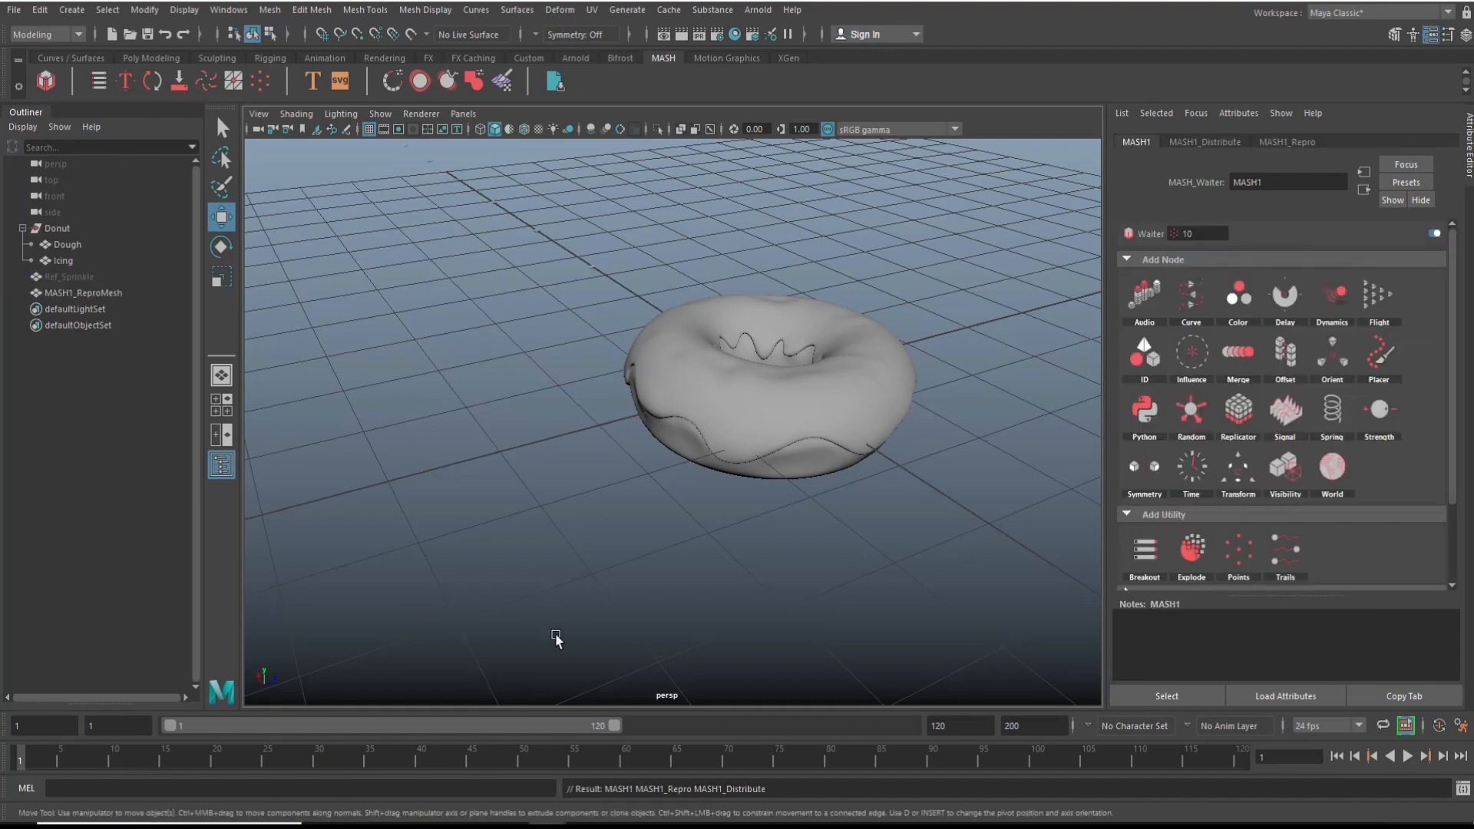
Set the number of points in the MASH network's Distribute node to 0
{"action": "scroll", "coordinate": [482, 587], "scroll_direction": "down", "scroll_amount": 5}
{"action": "scroll", "coordinate": [482, 587], "scroll_direction": "up", "scroll_amount": 3}
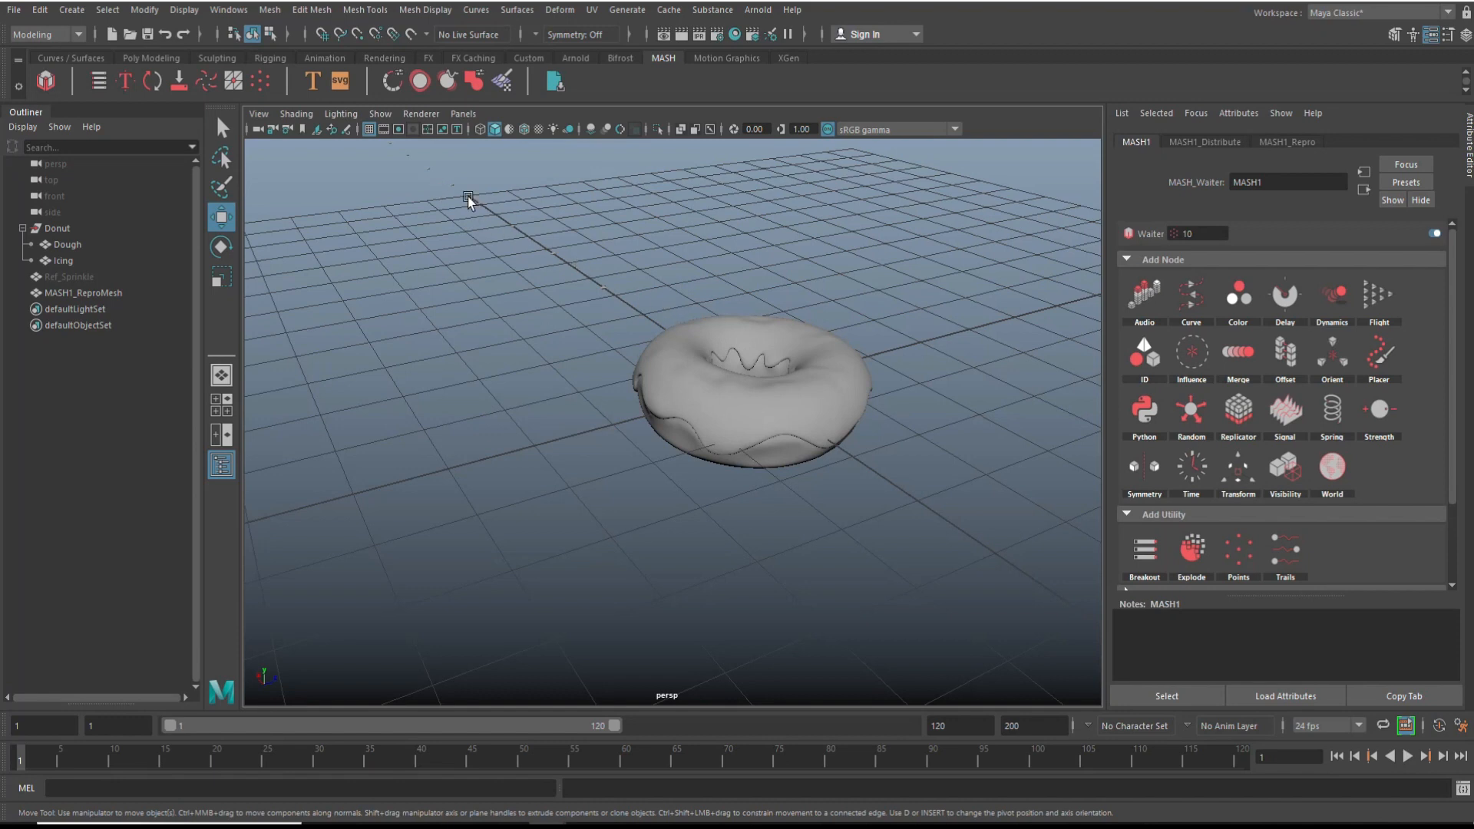
{"action": "left_click", "coordinate": [1222, 143]}
{"action": "double_click", "coordinate": [1258, 259]}
{"action": "type", "text": "0"}
{"action": "key", "text": "Return"}
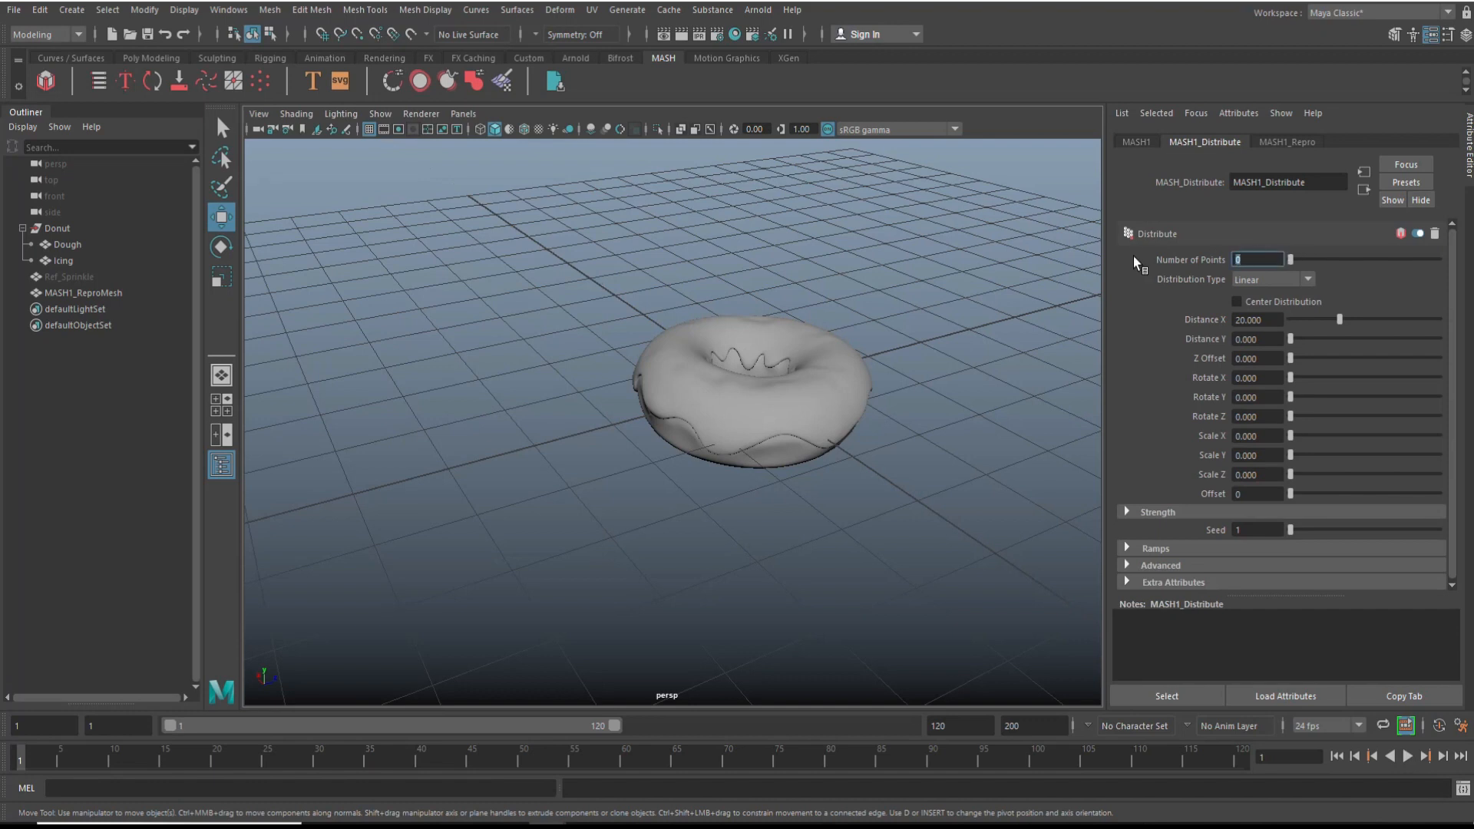
Add a Placer node to the MASH network and activate its Add brush
{"action": "left_click", "coordinate": [1137, 143]}
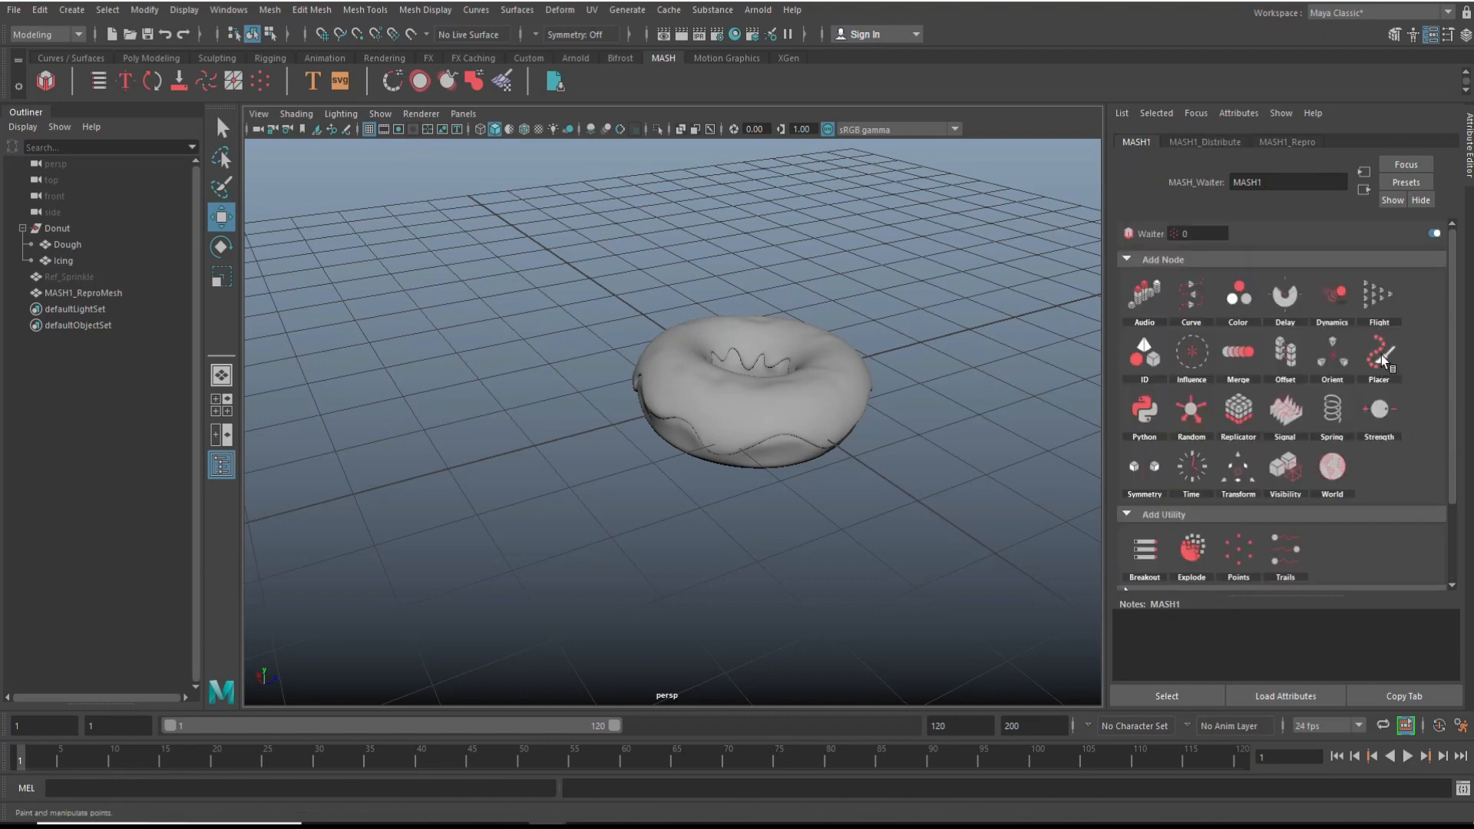
{"action": "left_click", "coordinate": [1397, 366]}
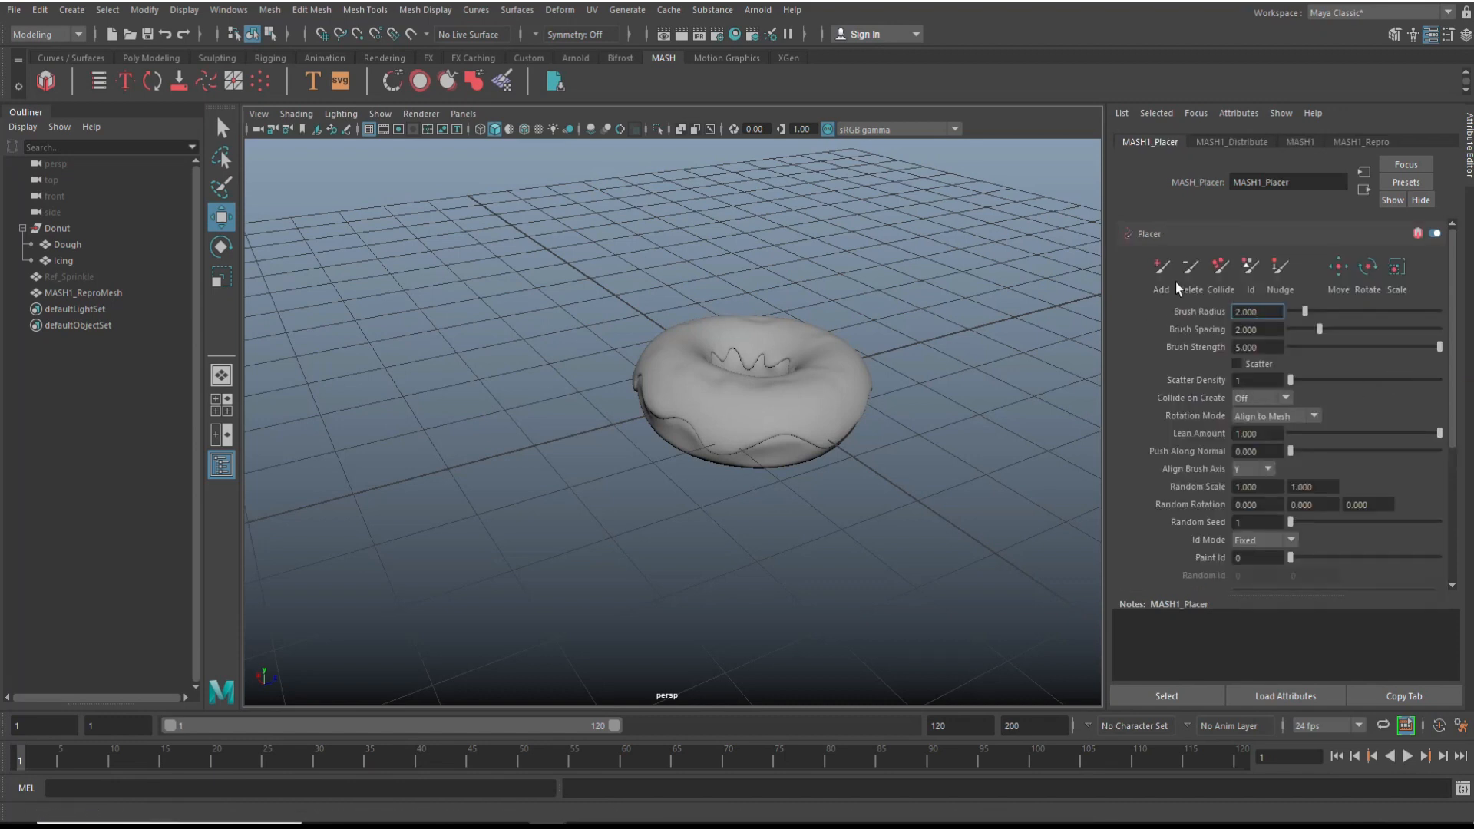
{"action": "left_click", "coordinate": [1159, 270]}
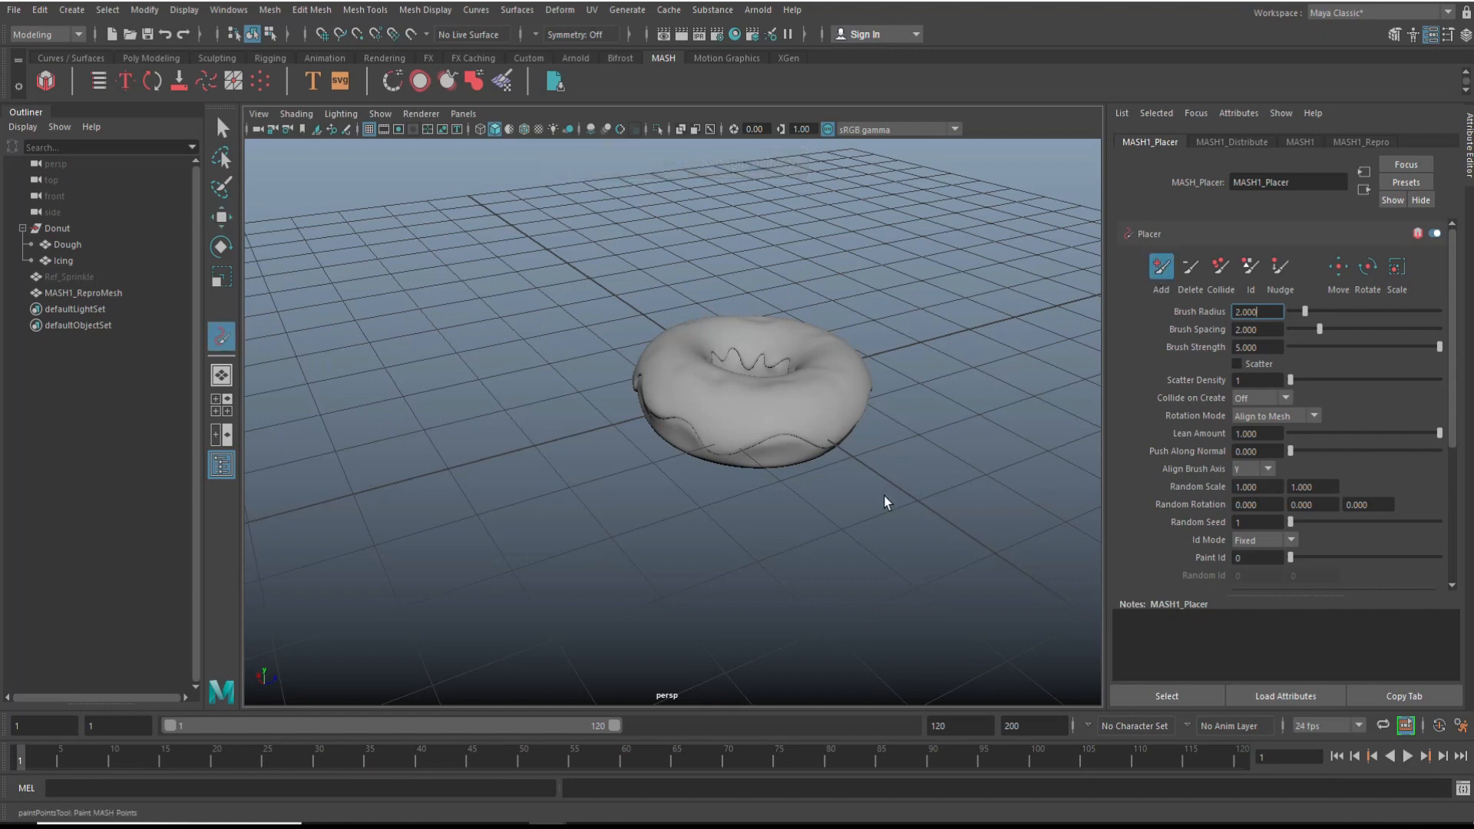
Paint a short trial row of sprinkles across the front of the icing
{"action": "scroll", "coordinate": [884, 503], "scroll_direction": "up", "scroll_amount": 4}
{"action": "left_click_drag", "start_coordinate": [853, 533], "coordinate": [559, 468], "text": "alt"}
{"action": "mouse_move", "coordinate": [534, 404]}
{"action": "left_mouse_down"}
{"action": "mouse_move", "coordinate": [641, 416]}
{"action": "mouse_move", "coordinate": [717, 403]}
{"action": "mouse_move", "coordinate": [772, 340]}
{"action": "left_mouse_up"}
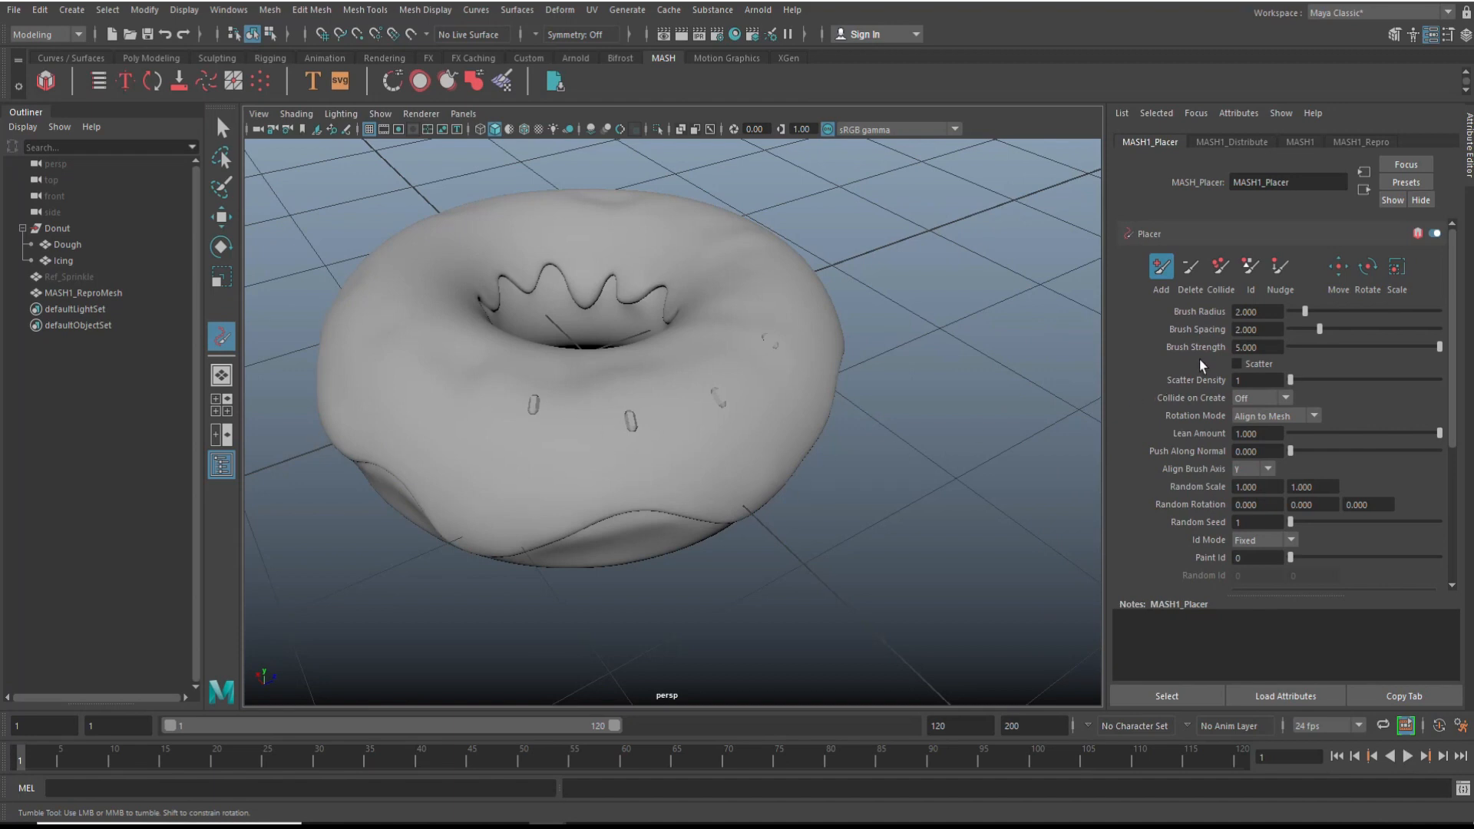
Set the Placer brush radius and spacing to 0.5 and strength to 20, and paint more trial sprinkles across the icing
{"action": "double_click", "coordinate": [1267, 311]}
{"action": "type", "text": "0.5"}
{"action": "key", "text": "Return"}
{"action": "double_click", "coordinate": [1271, 329]}
{"action": "type", "text": "0.5"}
{"action": "key", "text": "Return"}
{"action": "double_click", "coordinate": [1265, 347]}
{"action": "type", "text": "20"}
{"action": "key", "text": "Return"}
{"action": "mouse_move", "coordinate": [611, 396]}
{"action": "left_mouse_down"}
{"action": "mouse_move", "coordinate": [688, 375]}
{"action": "mouse_move", "coordinate": [689, 416]}
{"action": "left_mouse_up"}
{"action": "mouse_move", "coordinate": [719, 434]}
{"action": "left_mouse_down"}
{"action": "mouse_move", "coordinate": [756, 427]}
{"action": "mouse_move", "coordinate": [747, 348]}
{"action": "mouse_move", "coordinate": [649, 431]}
{"action": "mouse_move", "coordinate": [533, 426]}
{"action": "mouse_move", "coordinate": [479, 485]}
{"action": "mouse_move", "coordinate": [412, 427]}
{"action": "mouse_move", "coordinate": [454, 396]}
{"action": "mouse_move", "coordinate": [476, 480]}
{"action": "left_mouse_up"}
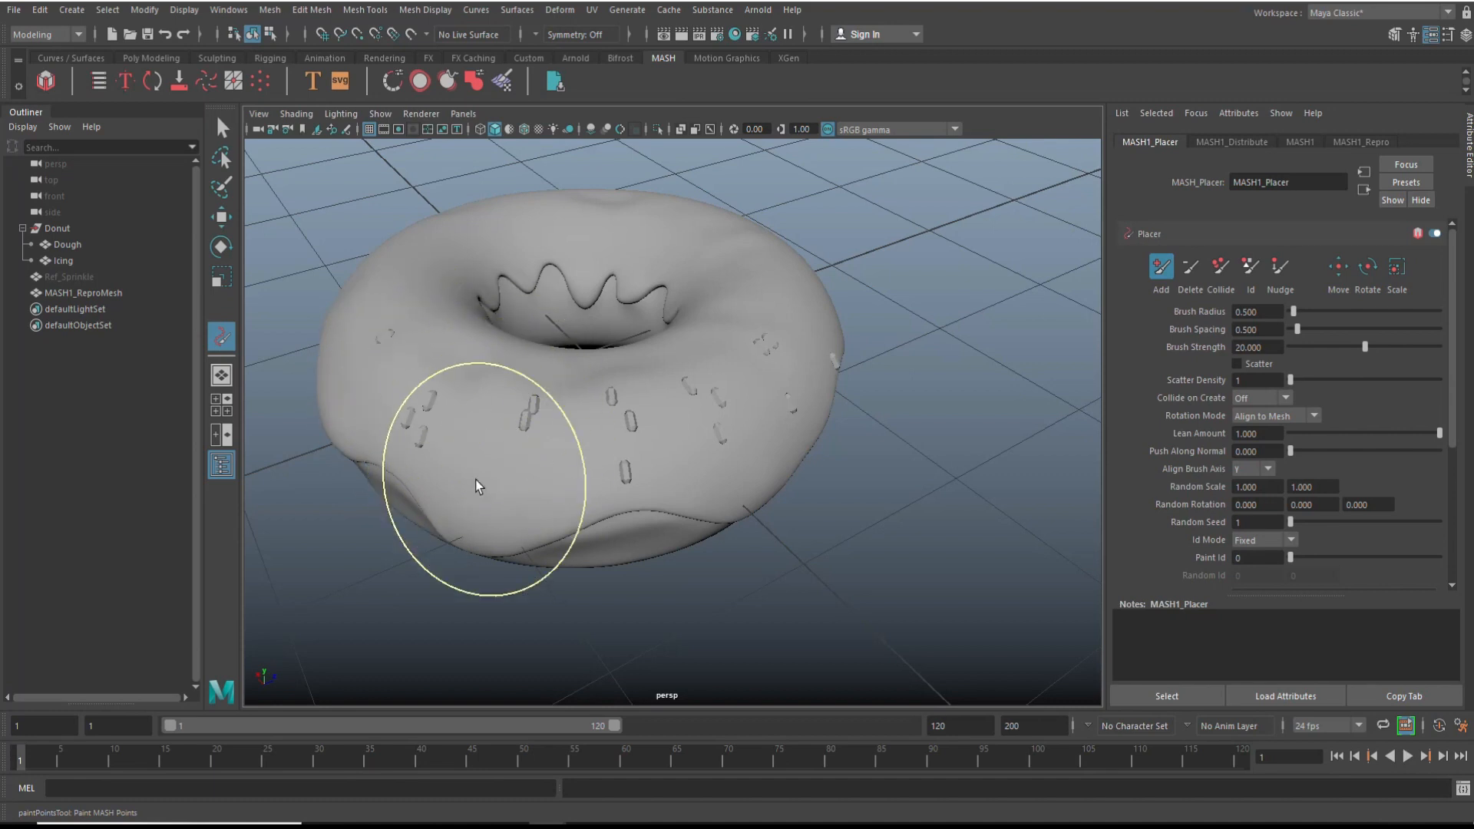
Try rotating a few of the painted sprinkles with the Placer's Rotate tool
{"action": "mouse_move", "coordinate": [553, 592]}
{"action": "left_mouse_down", "text": "alt"}
{"action": "mouse_move", "coordinate": [684, 582]}
{"action": "mouse_move", "coordinate": [709, 529]}
{"action": "left_mouse_up", "text": "alt"}
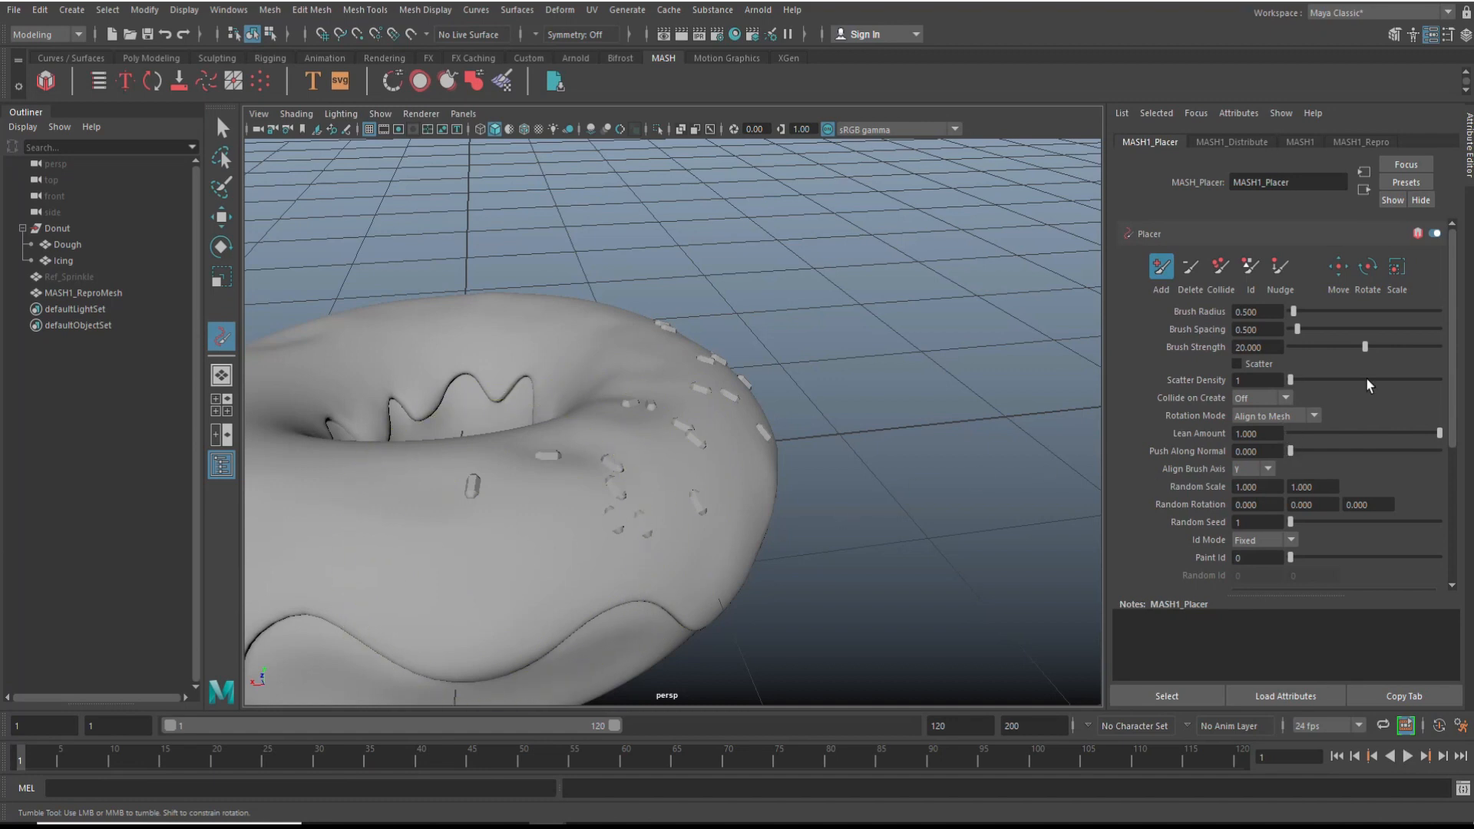
{"action": "left_click", "coordinate": [1369, 274]}
{"action": "left_click_drag", "start_coordinate": [495, 492], "coordinate": [485, 542]}
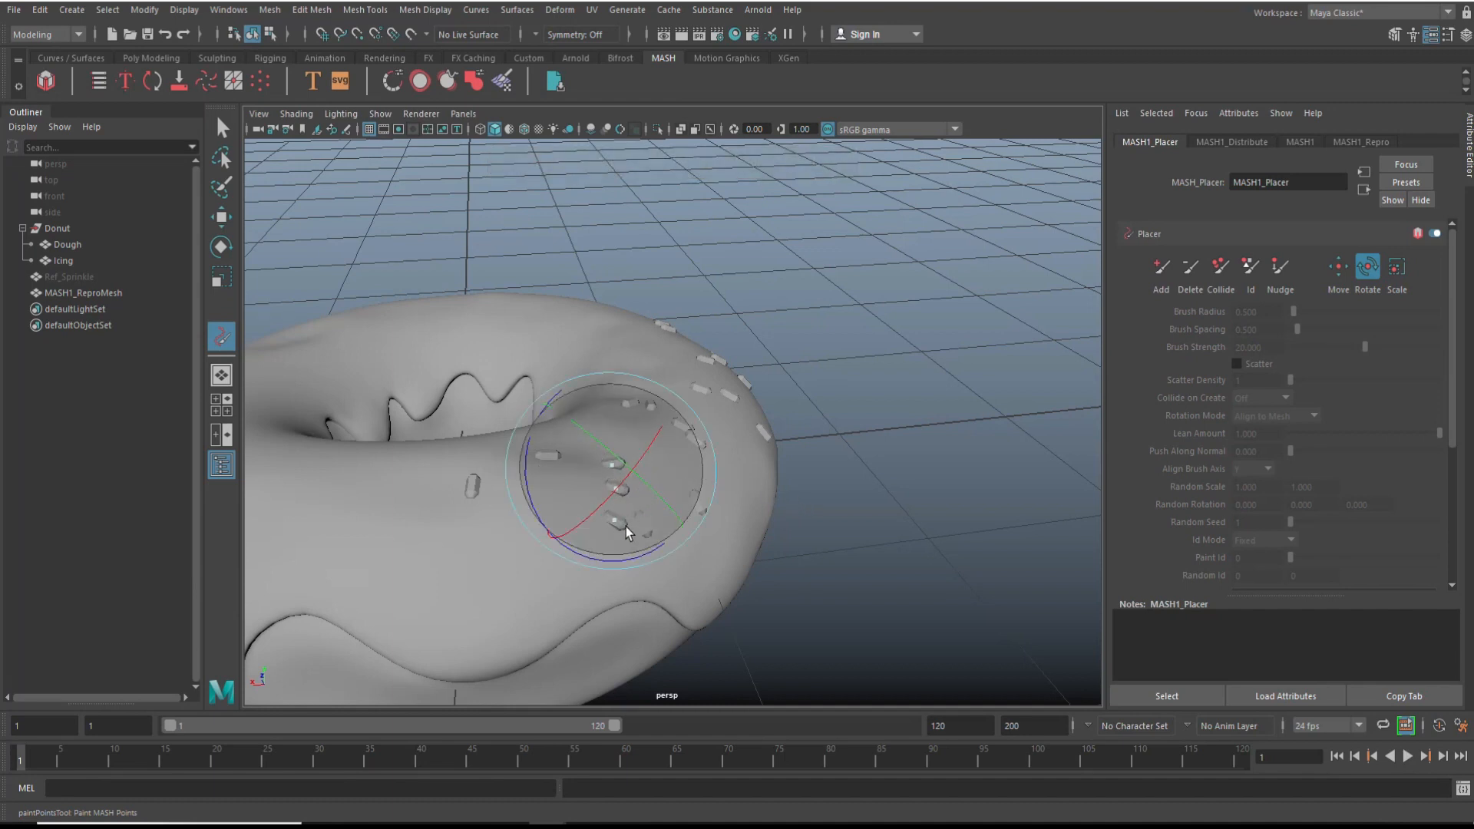
{"action": "left_click_drag", "start_coordinate": [625, 526], "coordinate": [725, 525]}
{"action": "scroll", "coordinate": [767, 521], "scroll_direction": "down", "scroll_amount": 5}
{"action": "left_click_drag", "start_coordinate": [817, 531], "coordinate": [734, 546], "text": "alt"}
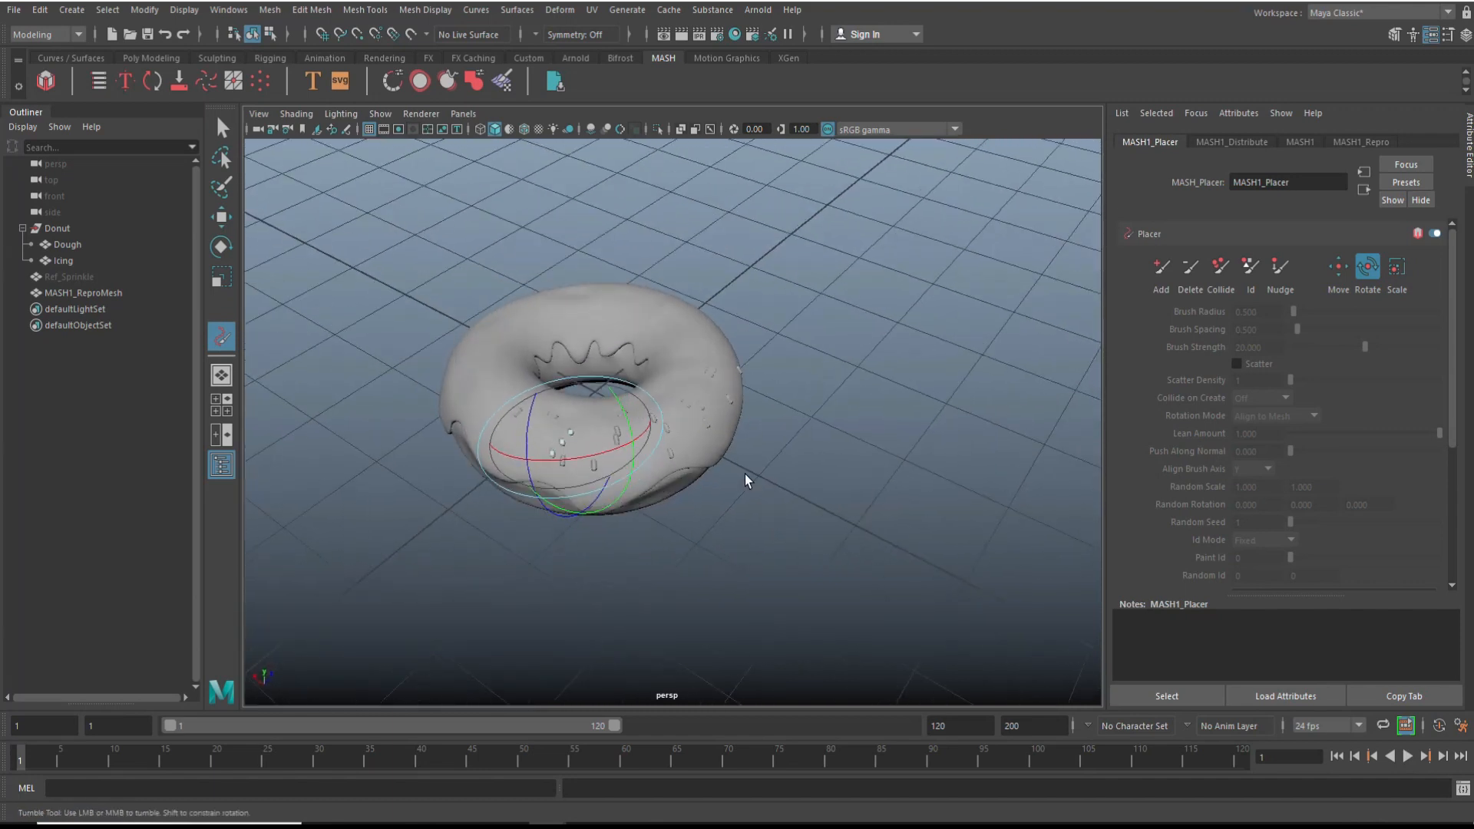
Undo the sprinkle rotation, the painted trial sprinkles and the brush setting changes
{"action": "key", "text": "ctrl+z"}
{"action": "key", "text": "ctrl+z"}
{"action": "key", "text": "ctrl+z"}
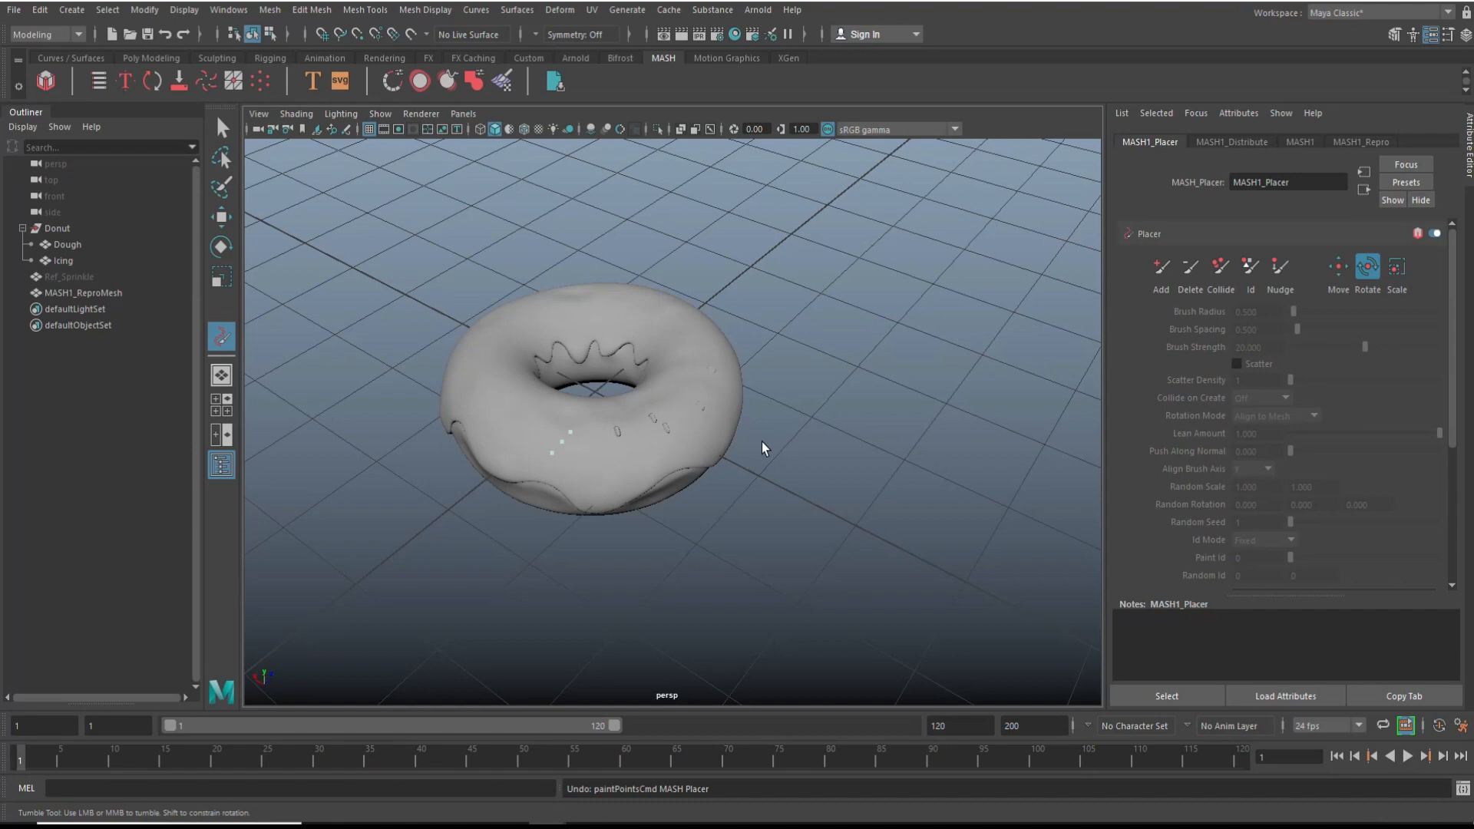
{"action": "key", "text": "ctrl+z"}
{"action": "key", "text": "ctrl+z"}
{"action": "key", "text": "ctrl+z"}
{"action": "key", "text": "ctrl+z"}
Reactivate the Placer's Add brush with a brush radius of 0.5 and a brush spacing of 1.5
{"action": "scroll", "coordinate": [769, 501], "scroll_direction": "up", "scroll_amount": 5}
{"action": "middle_click_drag", "start_coordinate": [765, 570], "coordinate": [948, 552], "text": "alt"}
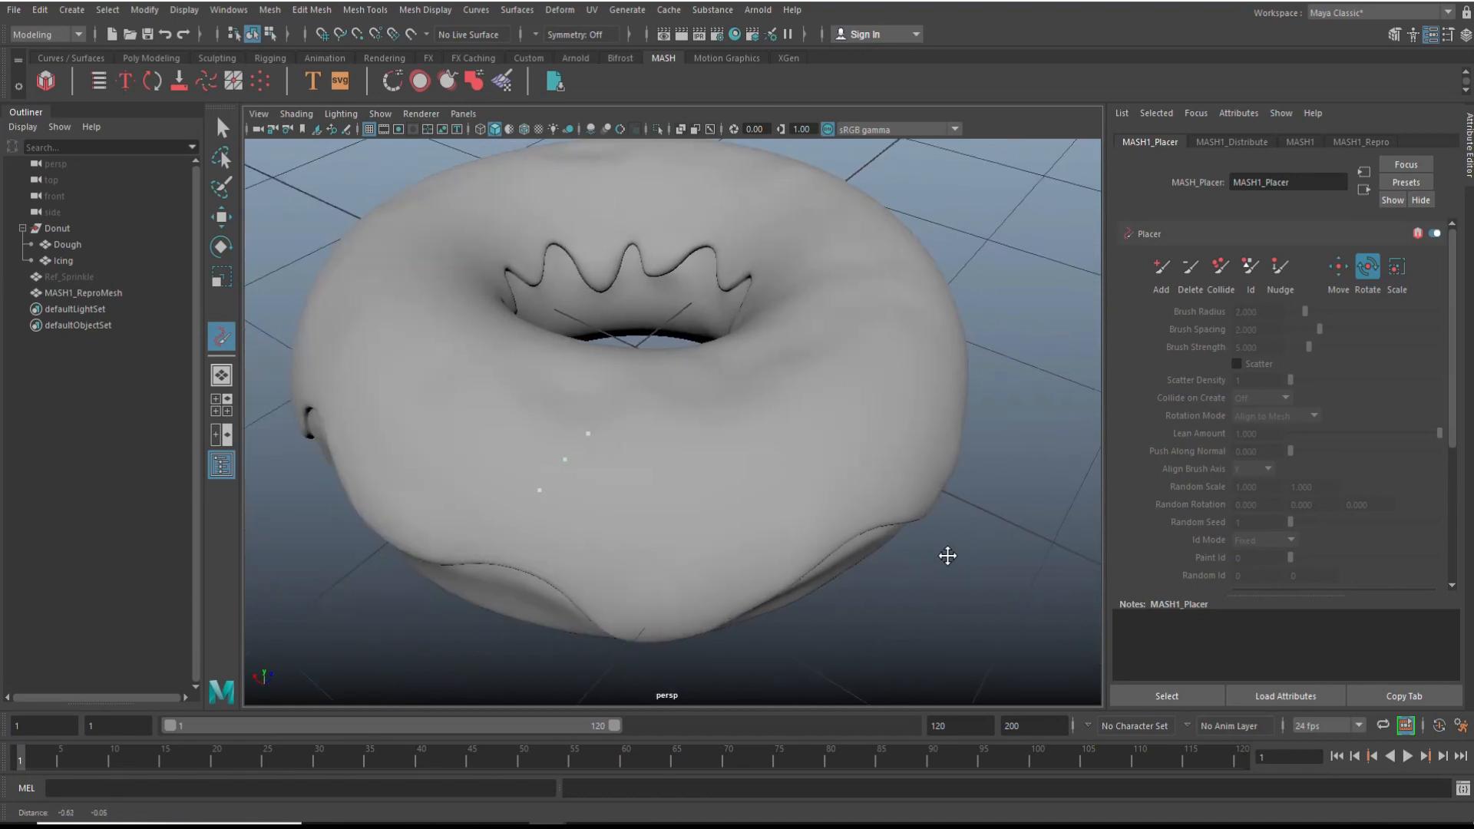
{"action": "left_click", "coordinate": [1160, 269]}
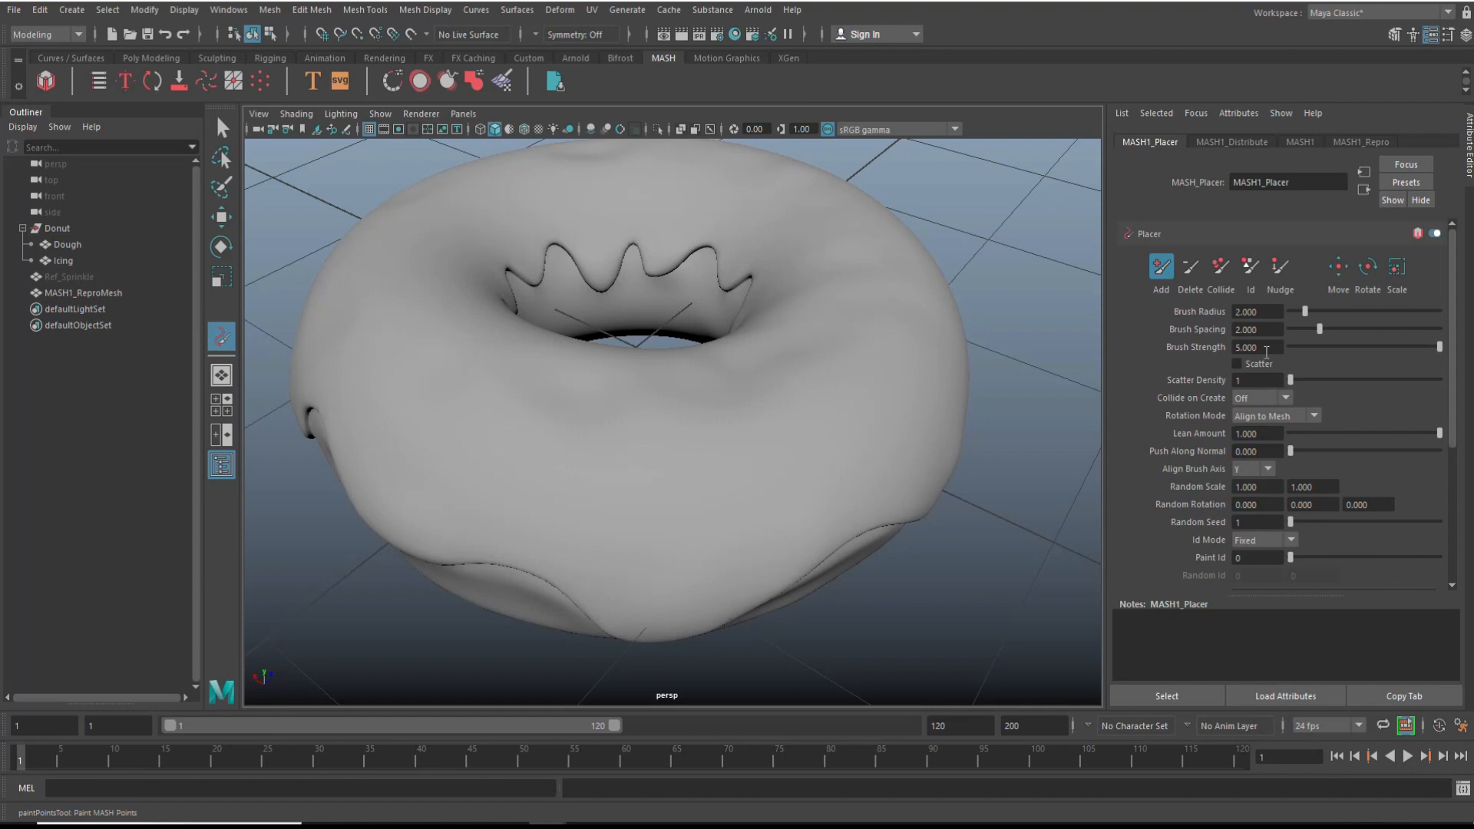
{"action": "left_click", "coordinate": [1278, 329]}
{"action": "double_click", "coordinate": [1272, 313]}
{"action": "type", "text": "0.5"}
{"action": "key", "text": "Return"}
{"action": "key", "text": "Tab"}
{"action": "type", "text": "1.5"}
{"action": "key", "text": "Return"}
Set the Placer's random rotation to 30, 40 and 15
{"action": "double_click", "coordinate": [1259, 505]}
{"action": "type", "text": "30"}
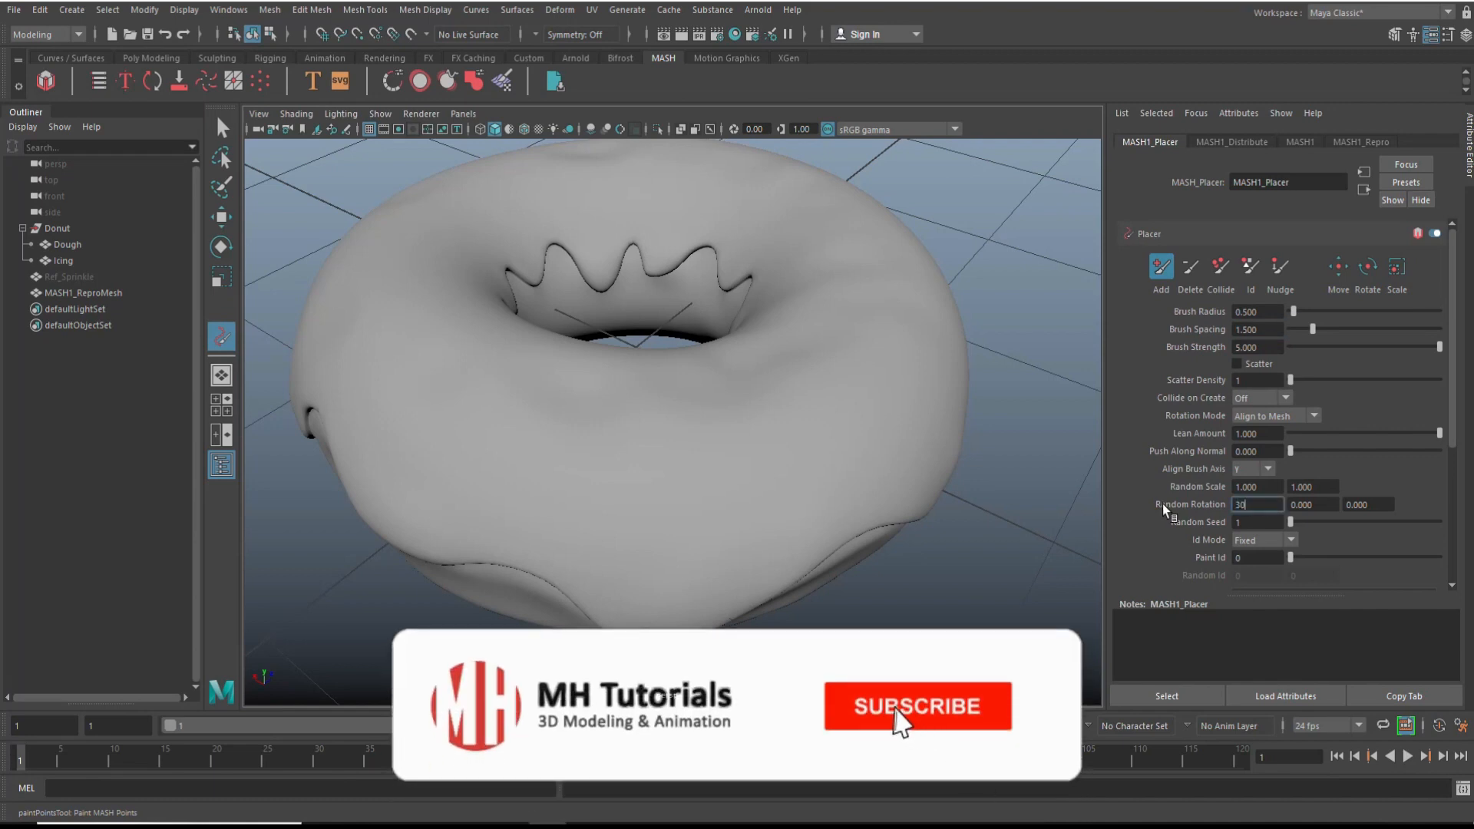
{"action": "key", "text": "Tab"}
{"action": "type", "text": "40"}
{"action": "key", "text": "Tab"}
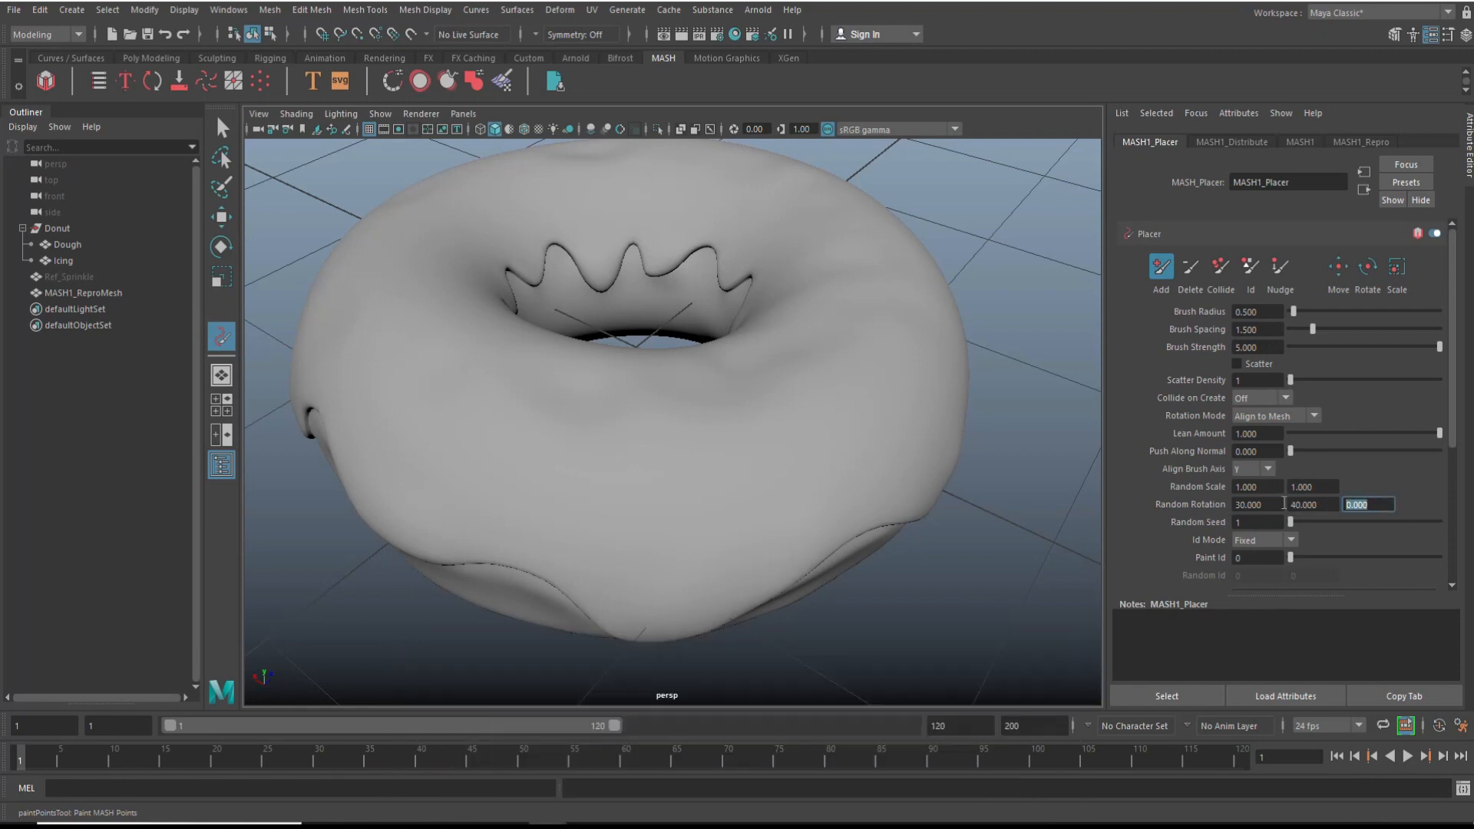
{"action": "type", "text": "15"}
{"action": "key", "text": "Return"}
Paint randomly rotated sprinkles sparsely across the front of the icing with the Add brush
{"action": "left_click", "coordinate": [1163, 268]}
{"action": "mouse_move", "coordinate": [881, 379]}
{"action": "left_mouse_down"}
{"action": "mouse_move", "coordinate": [799, 330]}
{"action": "mouse_move", "coordinate": [612, 471]}
{"action": "left_mouse_up"}
{"action": "mouse_move", "coordinate": [500, 459]}
{"action": "left_mouse_down"}
{"action": "mouse_move", "coordinate": [618, 439]}
{"action": "mouse_move", "coordinate": [697, 509]}
{"action": "left_mouse_up"}
{"action": "left_click", "coordinate": [792, 510]}
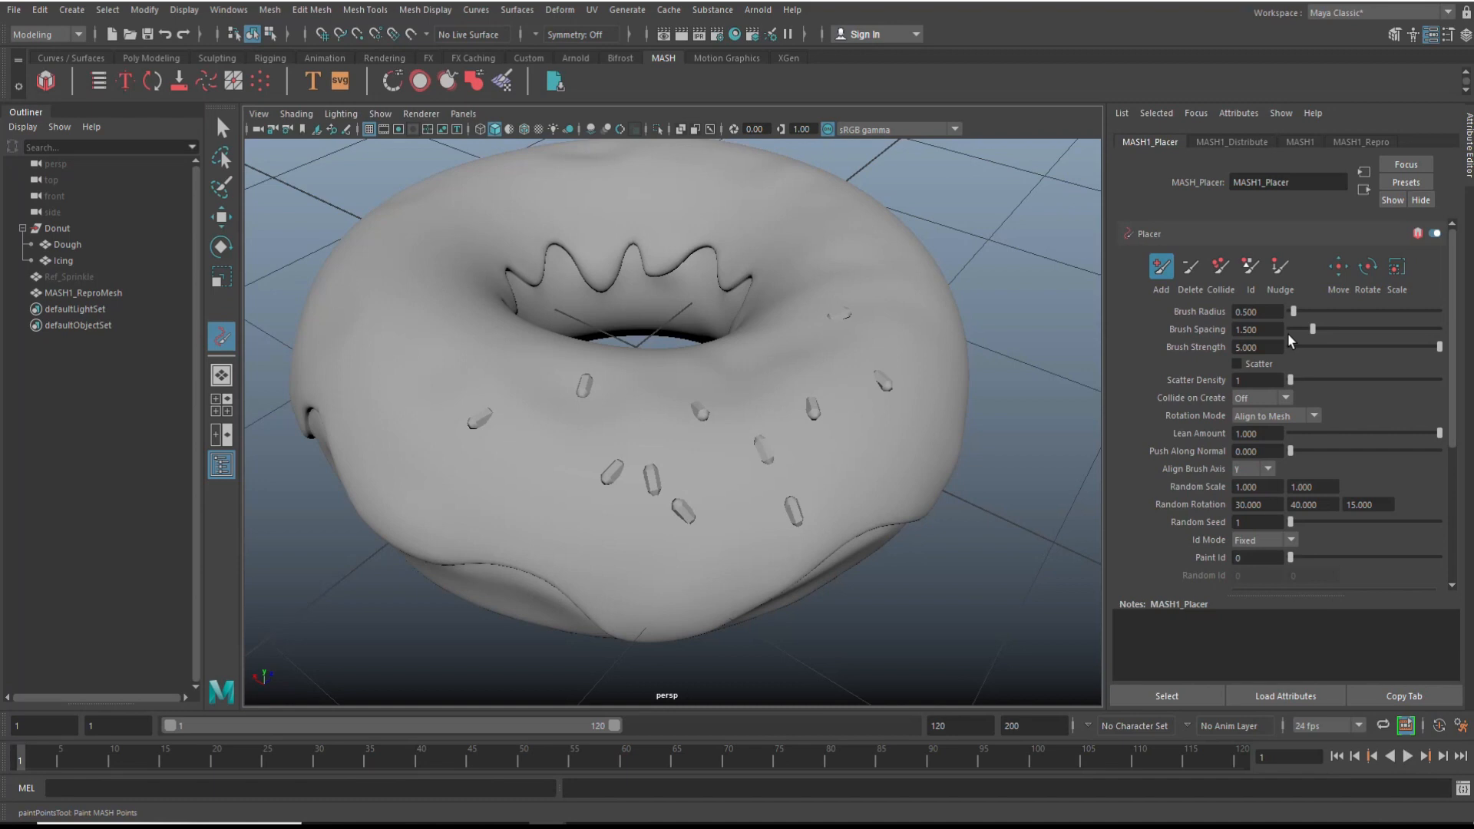
Set the brush spacing to 0.5 and paint sprinkles around the ring of the icing
{"action": "left_click", "coordinate": [1261, 330]}
{"action": "left_click_drag", "start_coordinate": [1261, 329], "coordinate": [1227, 371]}
{"action": "type", "text": "0.5"}
{"action": "key", "text": "Return"}
{"action": "mouse_move", "coordinate": [414, 372]}
{"action": "left_mouse_down"}
{"action": "mouse_move", "coordinate": [398, 257]}
{"action": "mouse_move", "coordinate": [460, 210]}
{"action": "mouse_move", "coordinate": [615, 160]}
{"action": "mouse_move", "coordinate": [836, 255]}
{"action": "mouse_move", "coordinate": [897, 324]}
{"action": "mouse_move", "coordinate": [885, 314]}
{"action": "mouse_move", "coordinate": [935, 418]}
{"action": "mouse_move", "coordinate": [899, 337]}
{"action": "mouse_move", "coordinate": [889, 459]}
{"action": "mouse_move", "coordinate": [738, 407]}
{"action": "mouse_move", "coordinate": [776, 348]}
{"action": "mouse_move", "coordinate": [639, 434]}
{"action": "mouse_move", "coordinate": [651, 465]}
{"action": "mouse_move", "coordinate": [700, 453]}
{"action": "mouse_move", "coordinate": [565, 418]}
{"action": "mouse_move", "coordinate": [401, 346]}
{"action": "mouse_move", "coordinate": [458, 362]}
{"action": "left_mouse_up"}
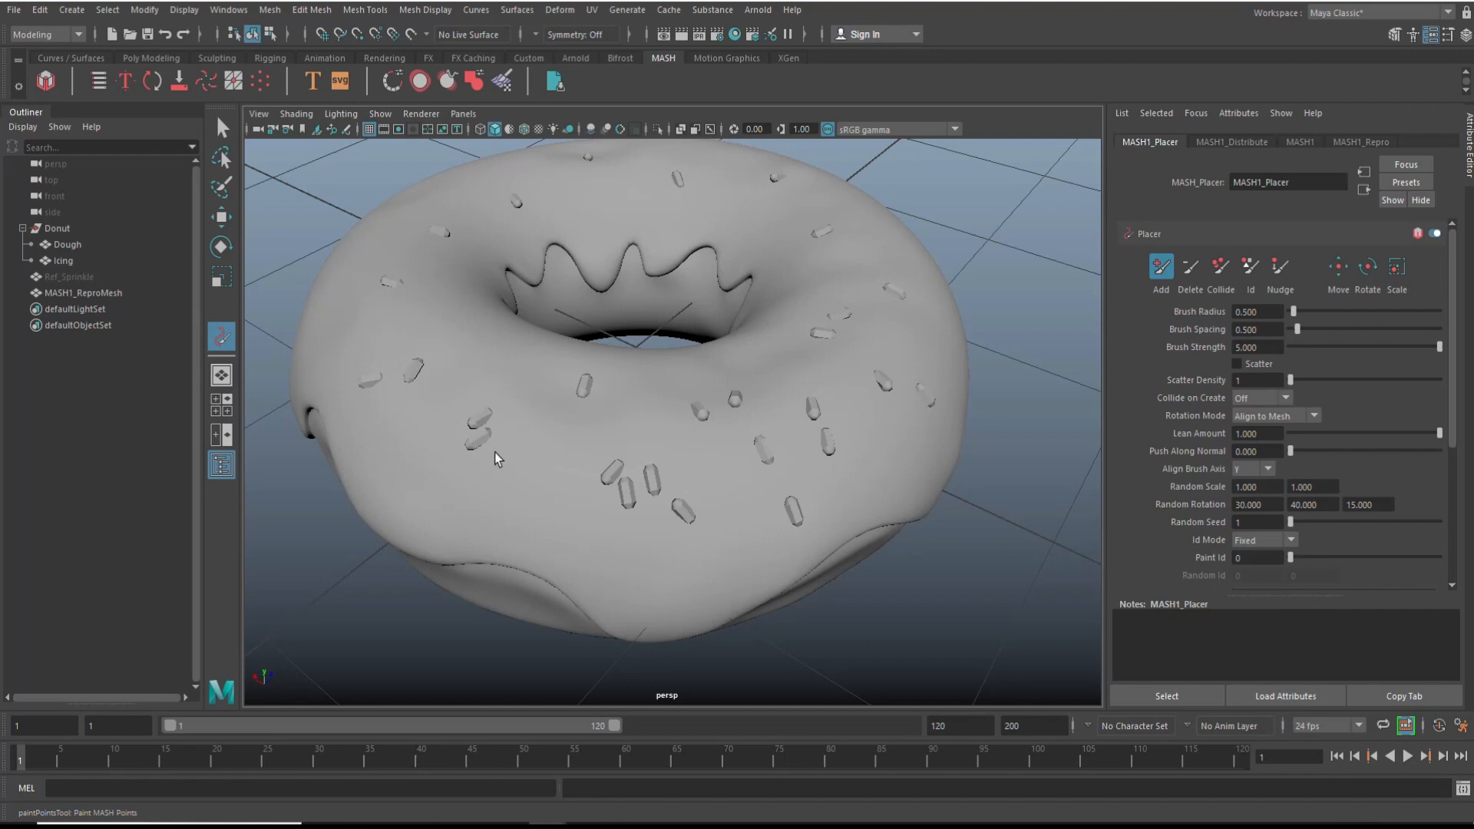
Paint many more sprinkles around the whole top of the icing, viewing the donut from above
{"action": "scroll", "coordinate": [603, 508], "scroll_direction": "down", "scroll_amount": 5}
{"action": "left_click_drag", "start_coordinate": [574, 543], "coordinate": [661, 582], "text": "alt"}
{"action": "mouse_move", "coordinate": [587, 469]}
{"action": "left_mouse_down"}
{"action": "mouse_move", "coordinate": [583, 439]}
{"action": "mouse_move", "coordinate": [674, 481]}
{"action": "mouse_move", "coordinate": [693, 298]}
{"action": "mouse_move", "coordinate": [585, 260]}
{"action": "mouse_move", "coordinate": [459, 450]}
{"action": "mouse_move", "coordinate": [585, 607]}
{"action": "left_mouse_up"}
{"action": "mouse_move", "coordinate": [585, 626]}
{"action": "left_mouse_down"}
{"action": "mouse_move", "coordinate": [667, 593]}
{"action": "mouse_move", "coordinate": [760, 496]}
{"action": "mouse_move", "coordinate": [461, 571]}
{"action": "mouse_move", "coordinate": [431, 407]}
{"action": "mouse_move", "coordinate": [674, 364]}
{"action": "mouse_move", "coordinate": [721, 500]}
{"action": "mouse_move", "coordinate": [683, 642]}
{"action": "mouse_move", "coordinate": [461, 610]}
{"action": "mouse_move", "coordinate": [444, 493]}
{"action": "mouse_move", "coordinate": [517, 408]}
{"action": "left_mouse_up"}
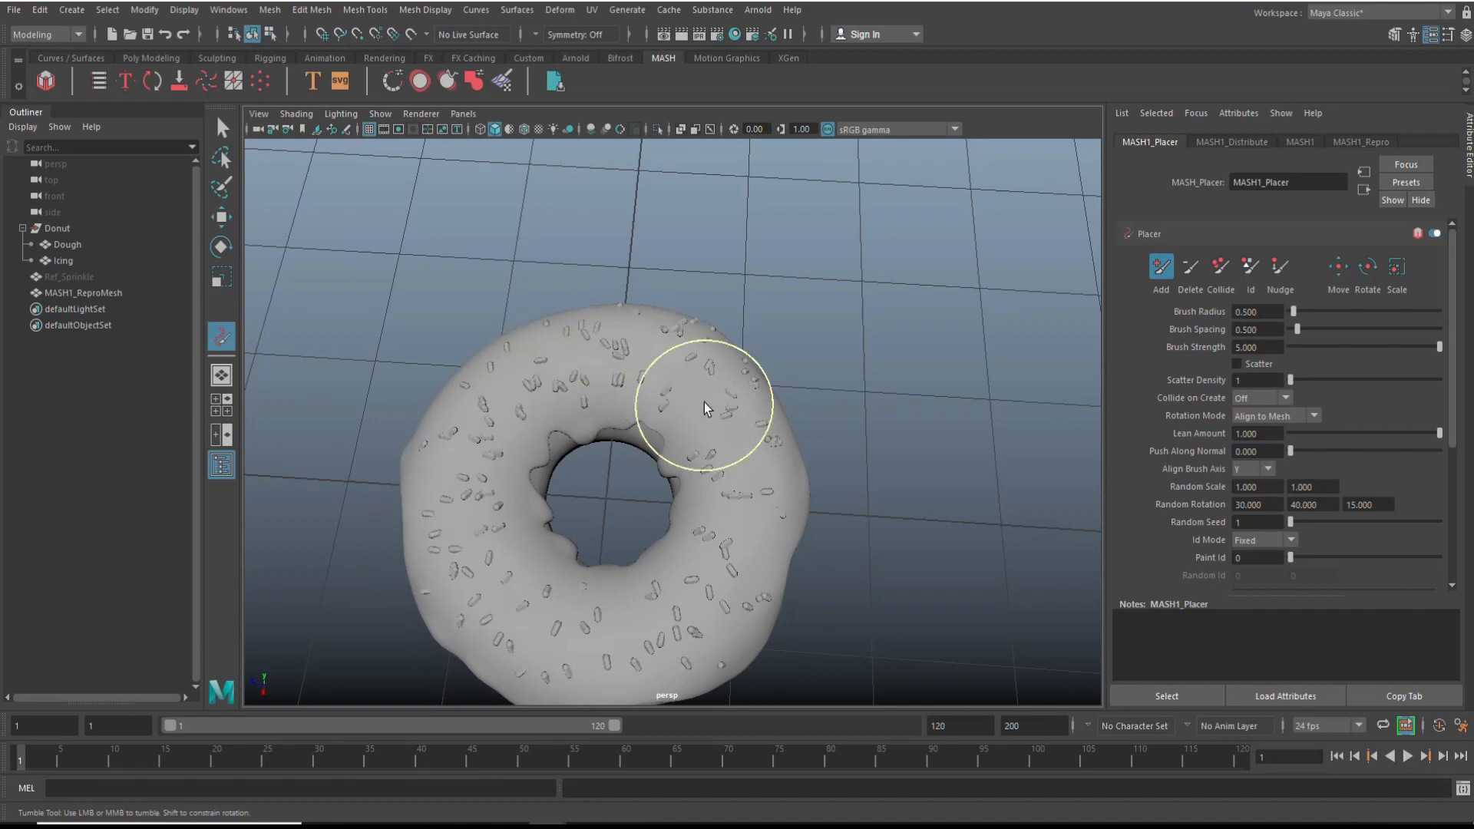
Fill the sparse areas of the icing with more sprinkles from several sides and check the coverage from a low angle
{"action": "left_click_drag", "start_coordinate": [740, 453], "coordinate": [849, 525], "text": "alt"}
{"action": "left_click_drag", "start_coordinate": [427, 469], "coordinate": [756, 619], "text": "alt"}
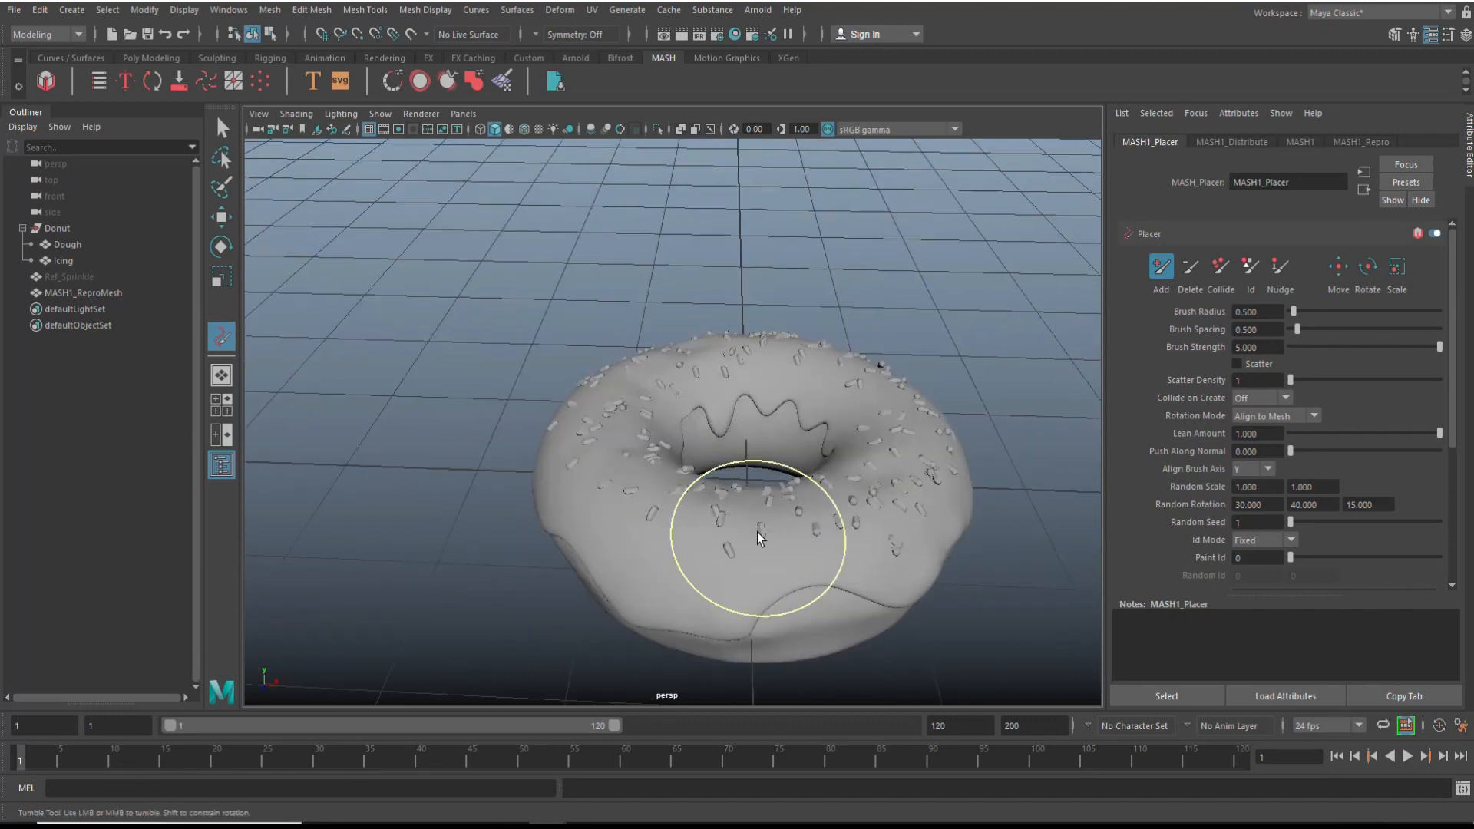
{"action": "mouse_move", "coordinate": [687, 504]}
{"action": "left_mouse_down", "text": "alt"}
{"action": "mouse_move", "coordinate": [740, 464]}
{"action": "mouse_move", "coordinate": [645, 537]}
{"action": "mouse_move", "coordinate": [675, 405]}
{"action": "left_mouse_up", "text": "alt"}
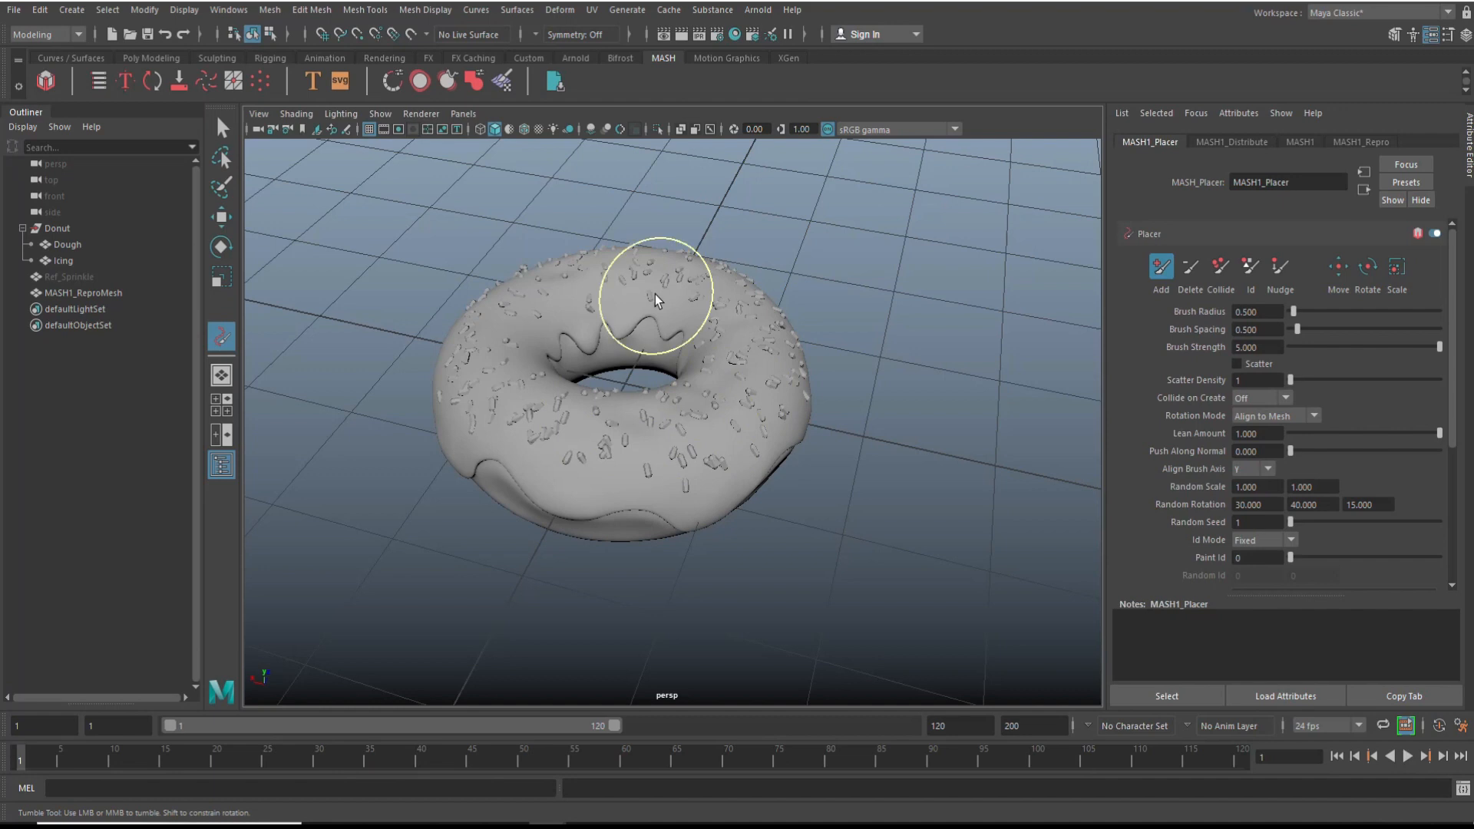
{"action": "left_click_drag", "start_coordinate": [637, 475], "coordinate": [564, 588], "text": "alt"}
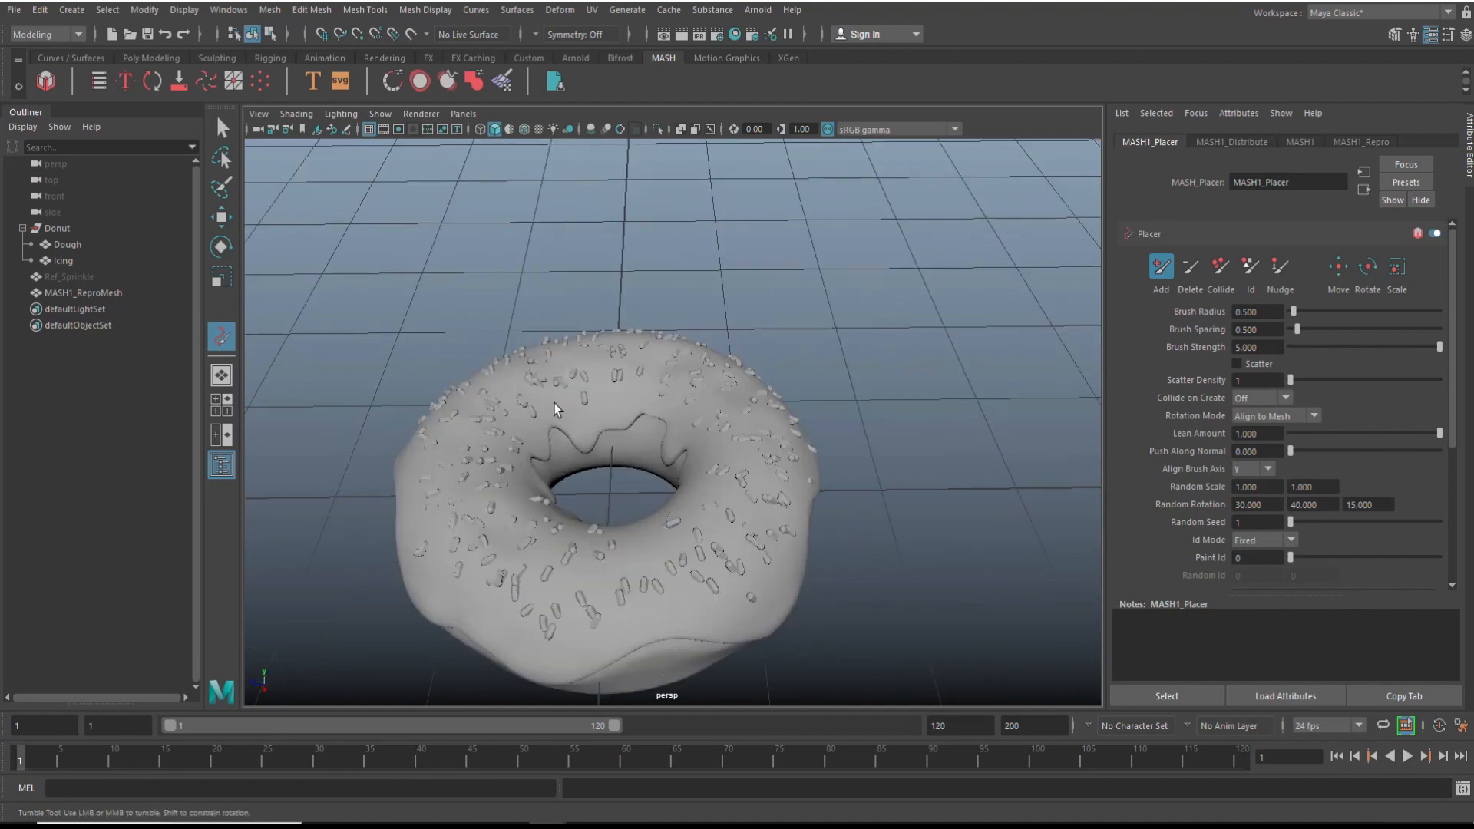
{"action": "left_click_drag", "start_coordinate": [681, 553], "coordinate": [796, 400], "text": "alt"}
{"action": "left_click_drag", "start_coordinate": [708, 394], "coordinate": [814, 458], "text": "alt"}
{"action": "left_click_drag", "start_coordinate": [908, 465], "coordinate": [921, 537], "text": "alt"}
{"action": "right_click_drag", "start_coordinate": [922, 538], "coordinate": [850, 519], "text": "alt"}
{"action": "left_click_drag", "start_coordinate": [850, 519], "coordinate": [568, 547], "text": "alt"}
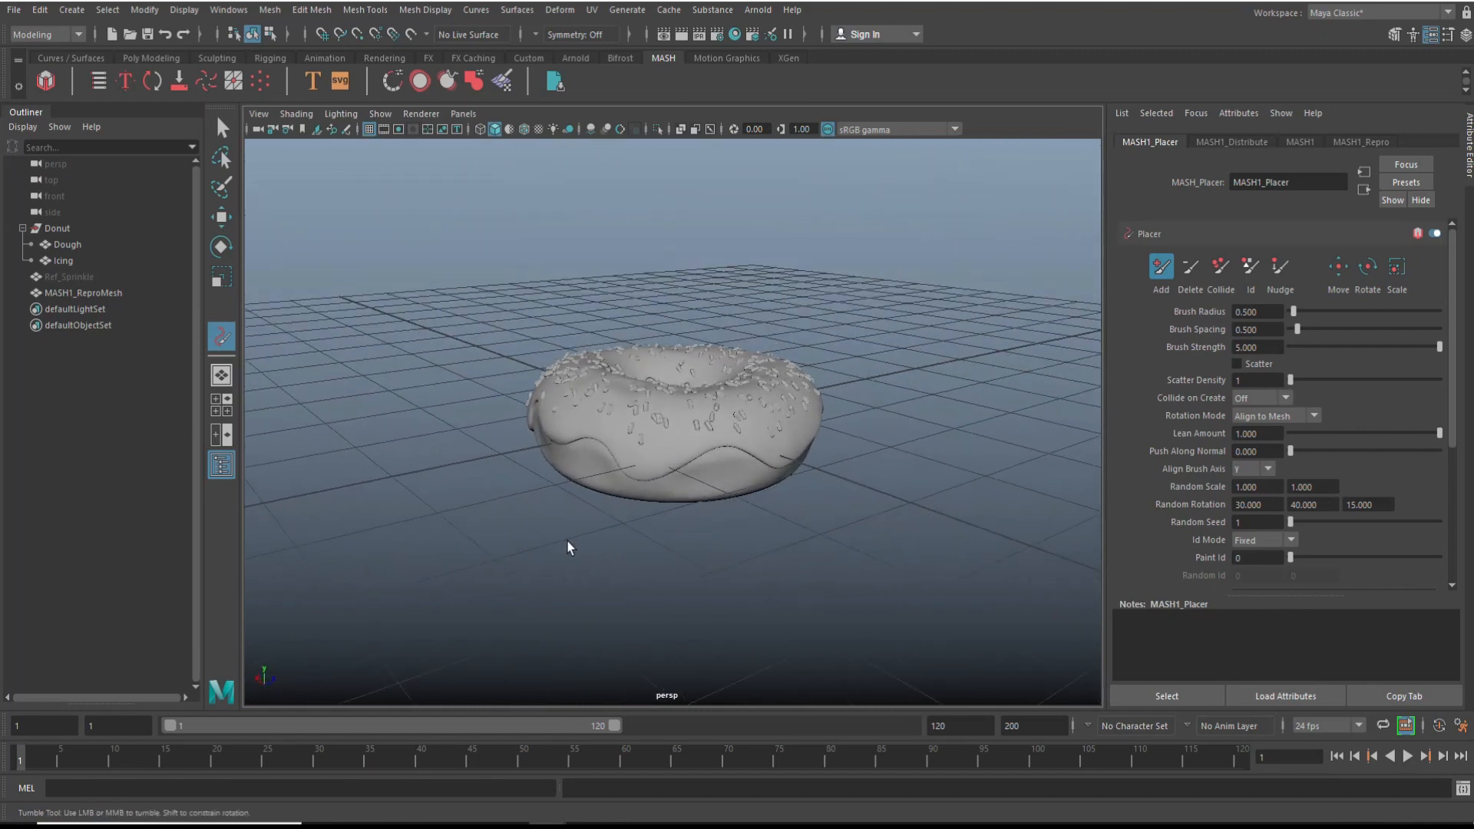
{"action": "mouse_move", "coordinate": [559, 579]}
{"action": "middle_mouse_down", "text": "alt"}
{"action": "mouse_move", "coordinate": [560, 560]}
{"action": "mouse_move", "coordinate": [546, 592]}
{"action": "mouse_move", "coordinate": [566, 602]}
{"action": "middle_mouse_up", "text": "alt"}
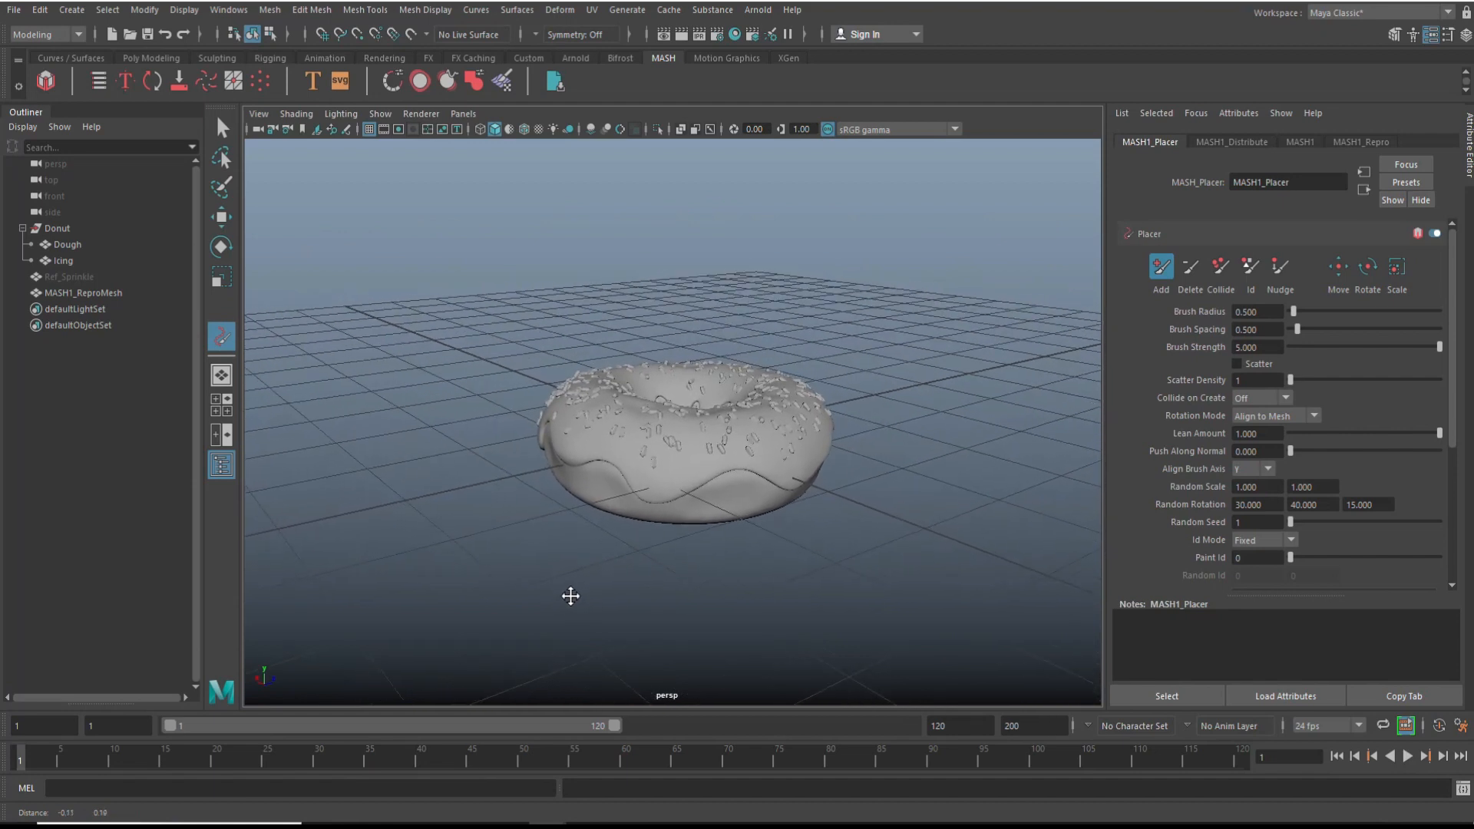
{"action": "right_click_drag", "start_coordinate": [612, 602], "coordinate": [619, 609], "text": "alt"}
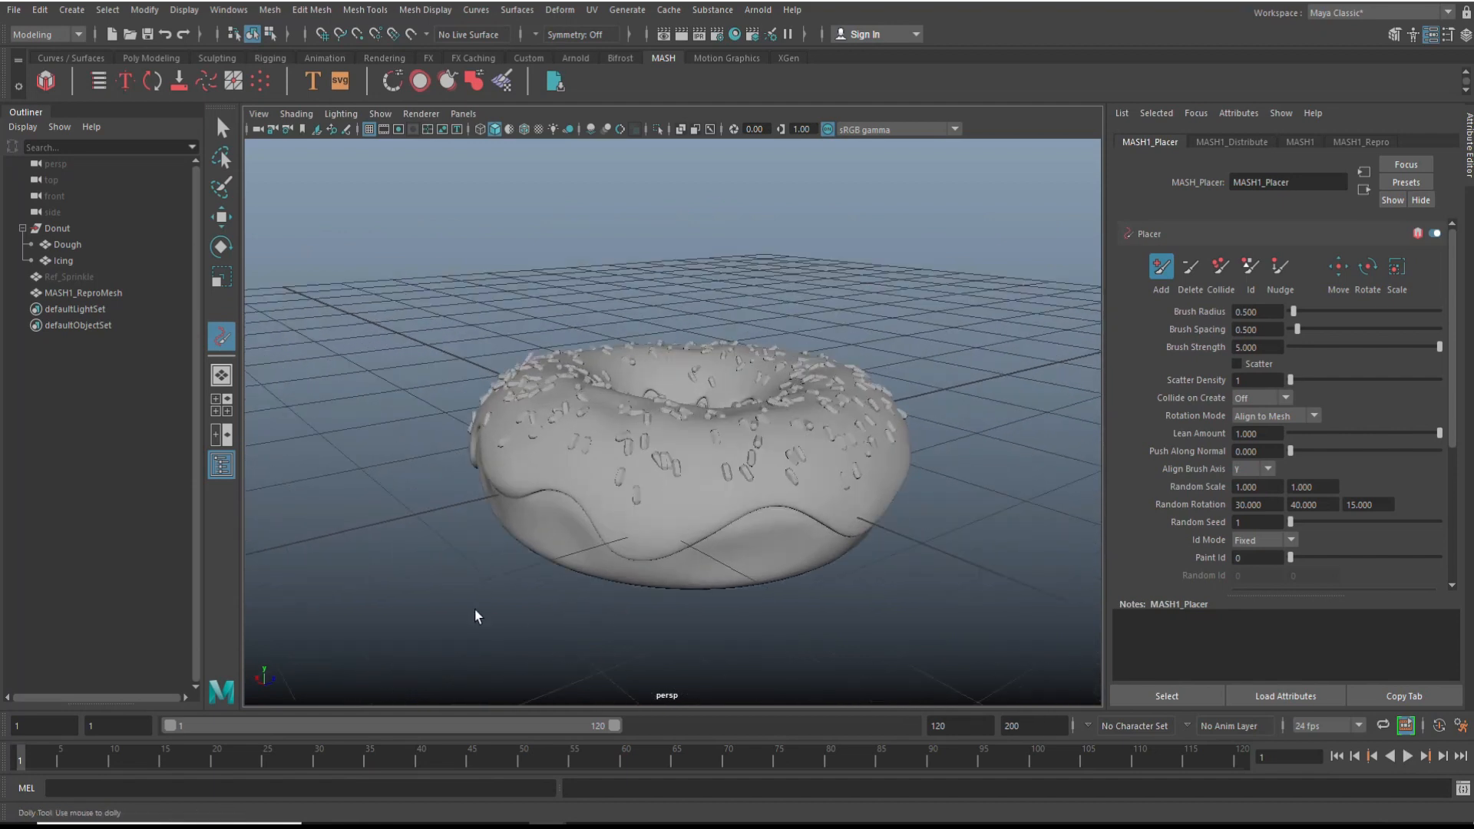